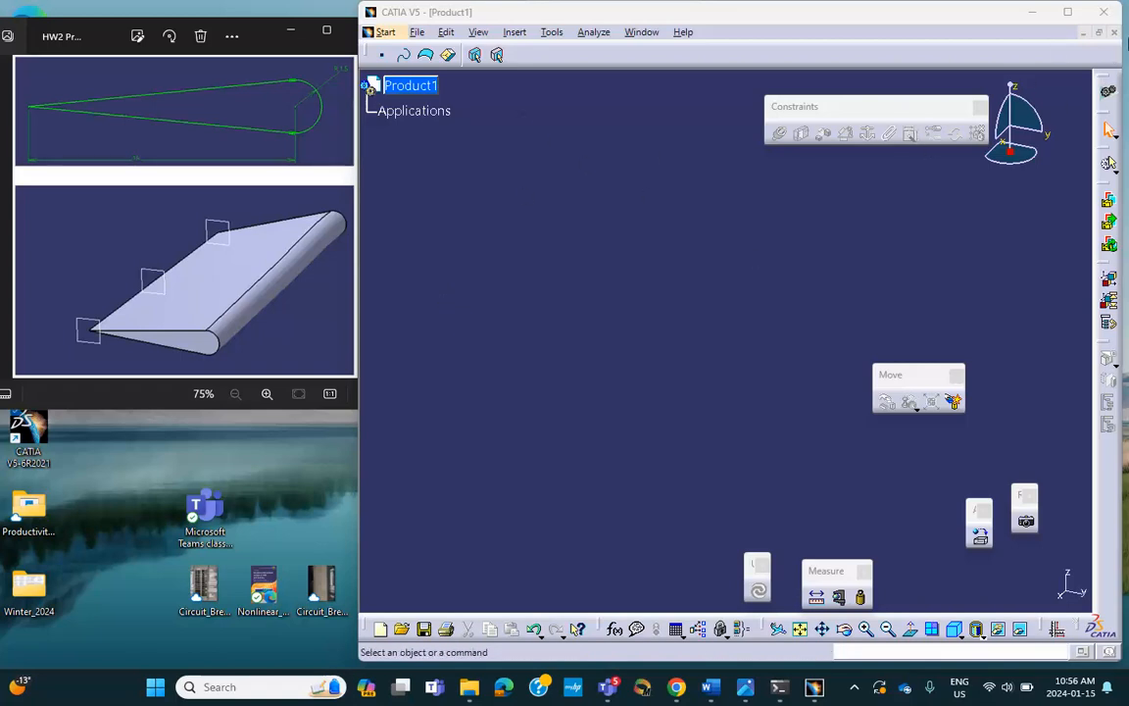
Close the empty product and create a new part named "twisted wing".
click(1114, 33)
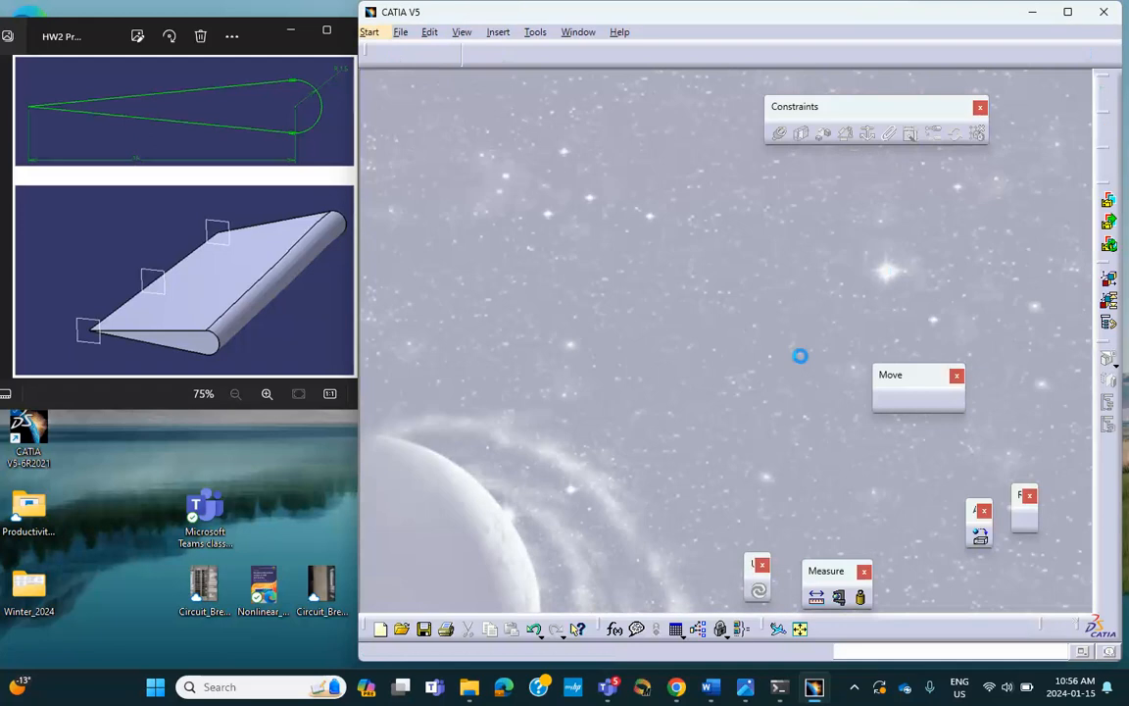
click(381, 628)
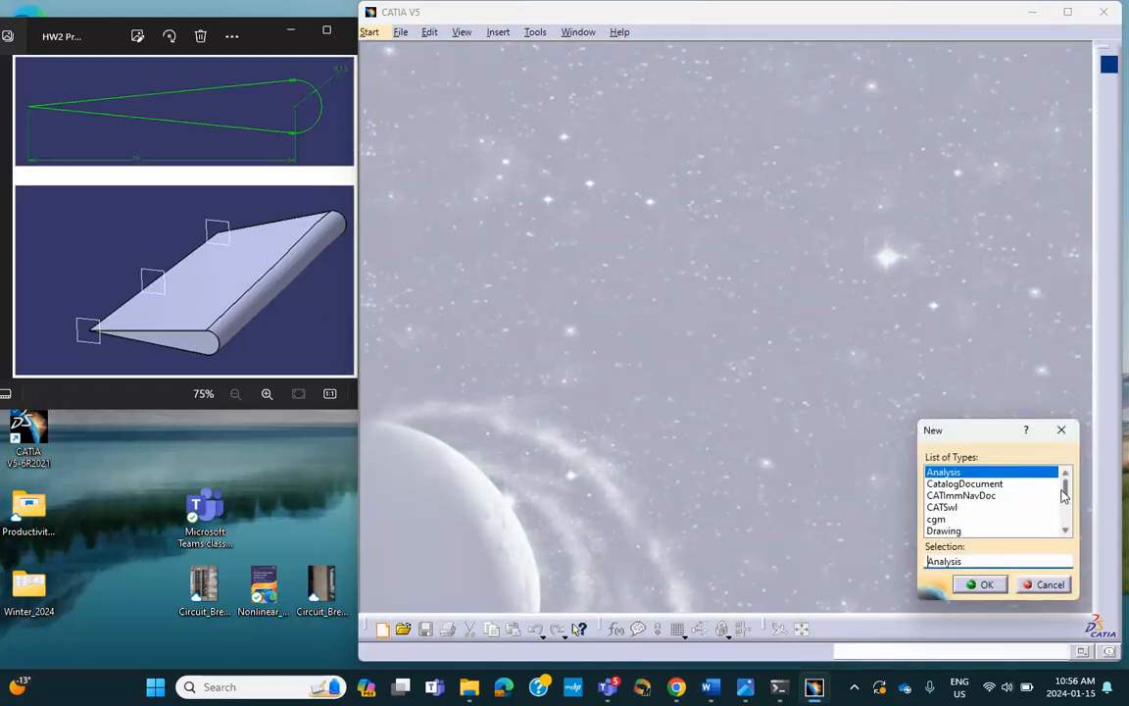
drag(1069, 493, 1068, 524)
click(936, 472)
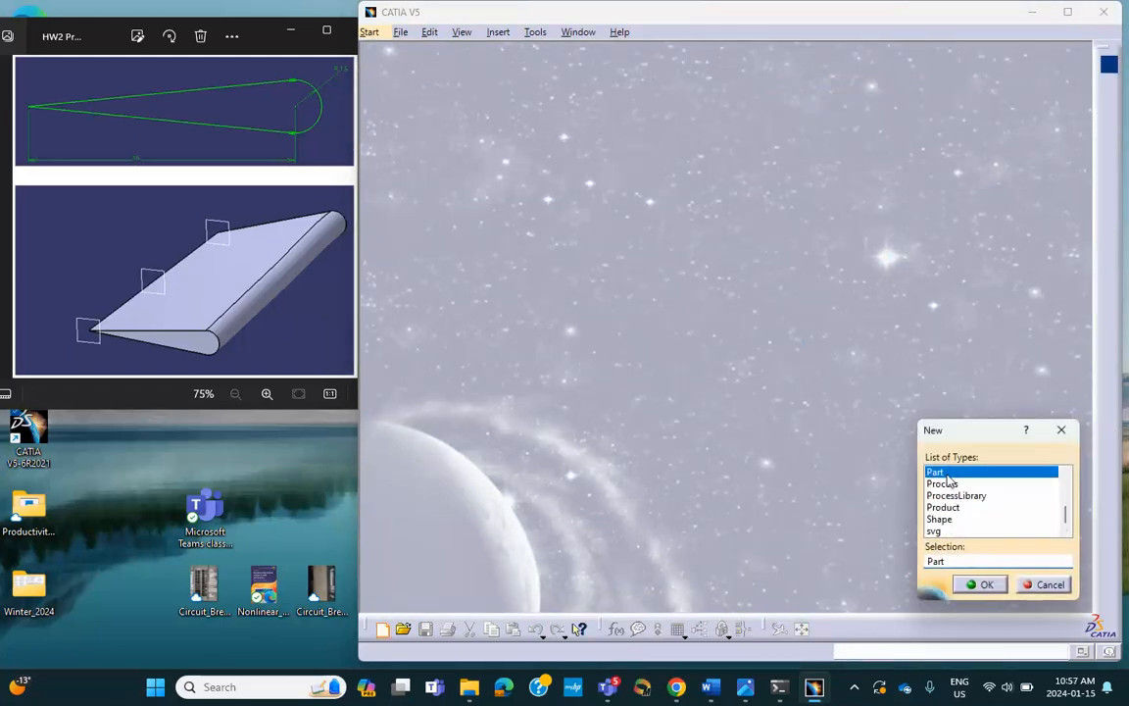
click(988, 584)
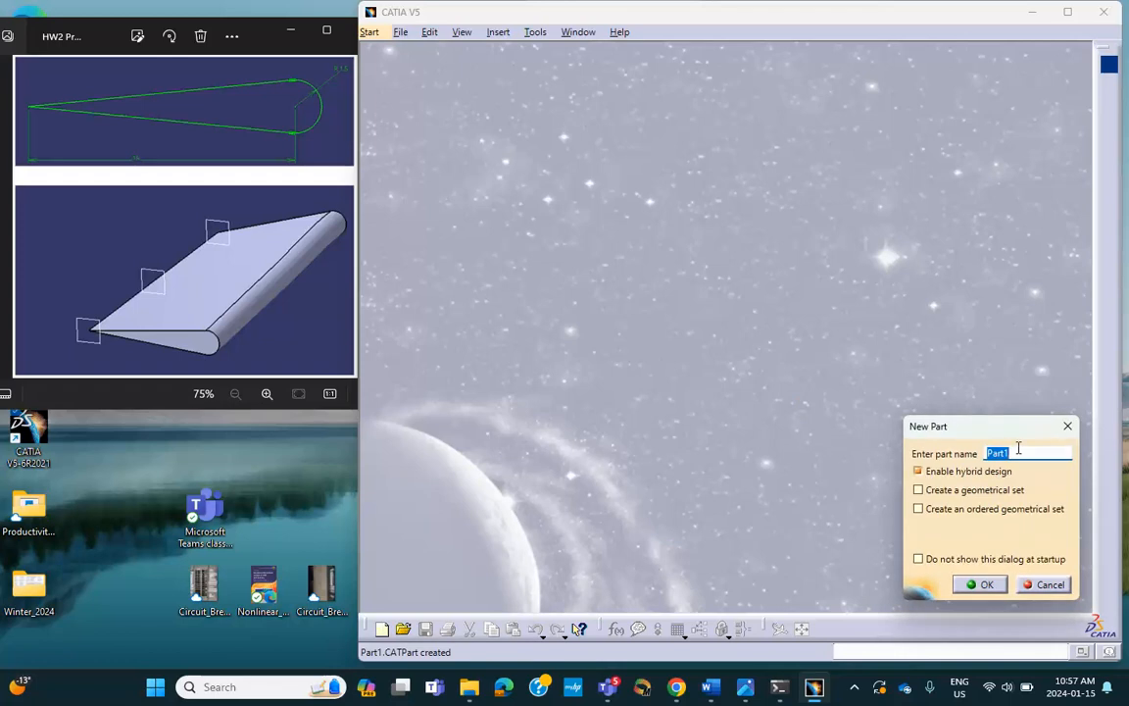
text(twisted wing)
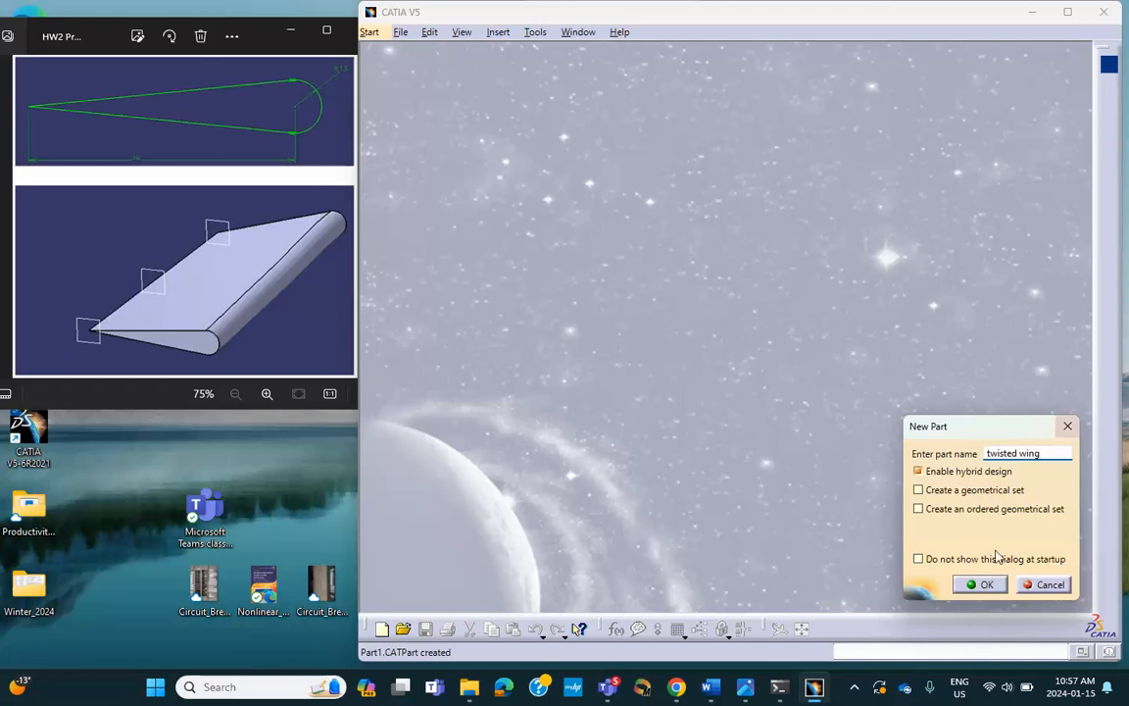
click(983, 584)
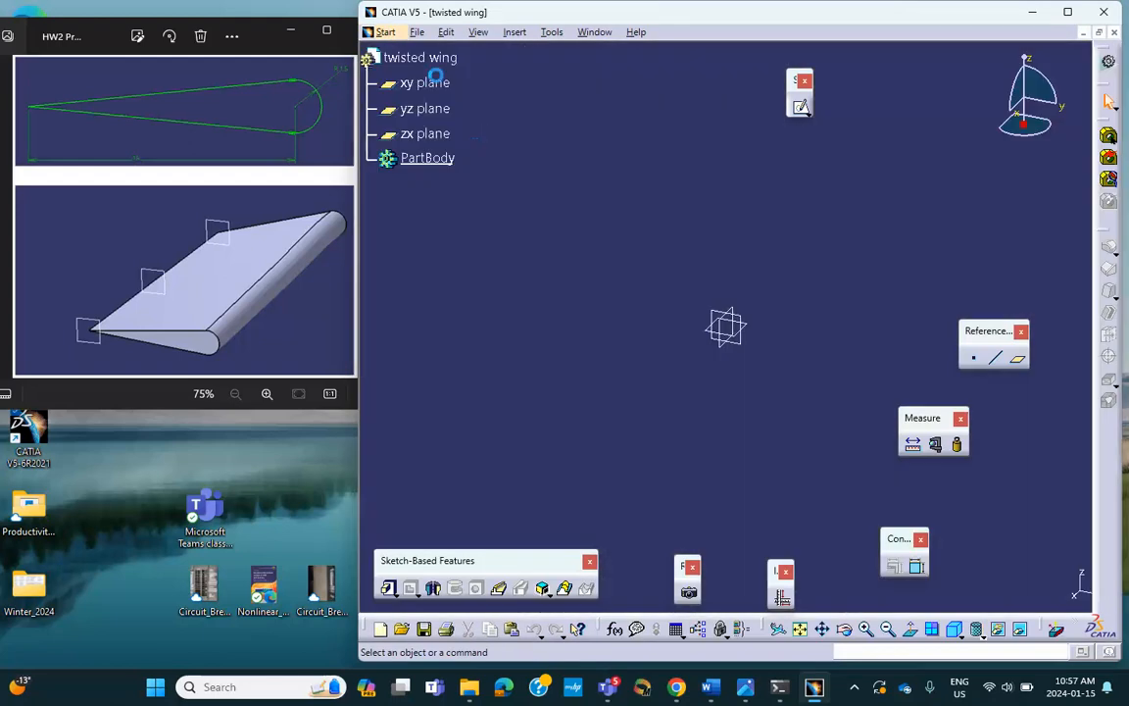
Save the part as twisted wing.CATPart in a new Desktop folder named HW2, using Save Management.
click(417, 33)
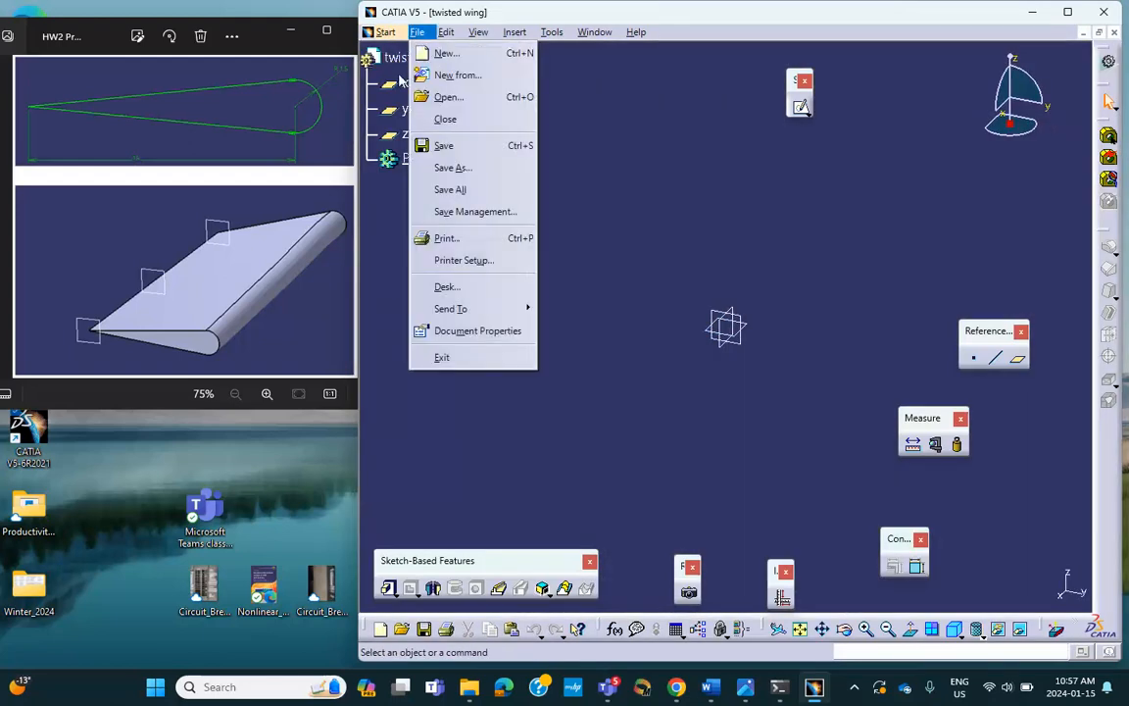
click(451, 209)
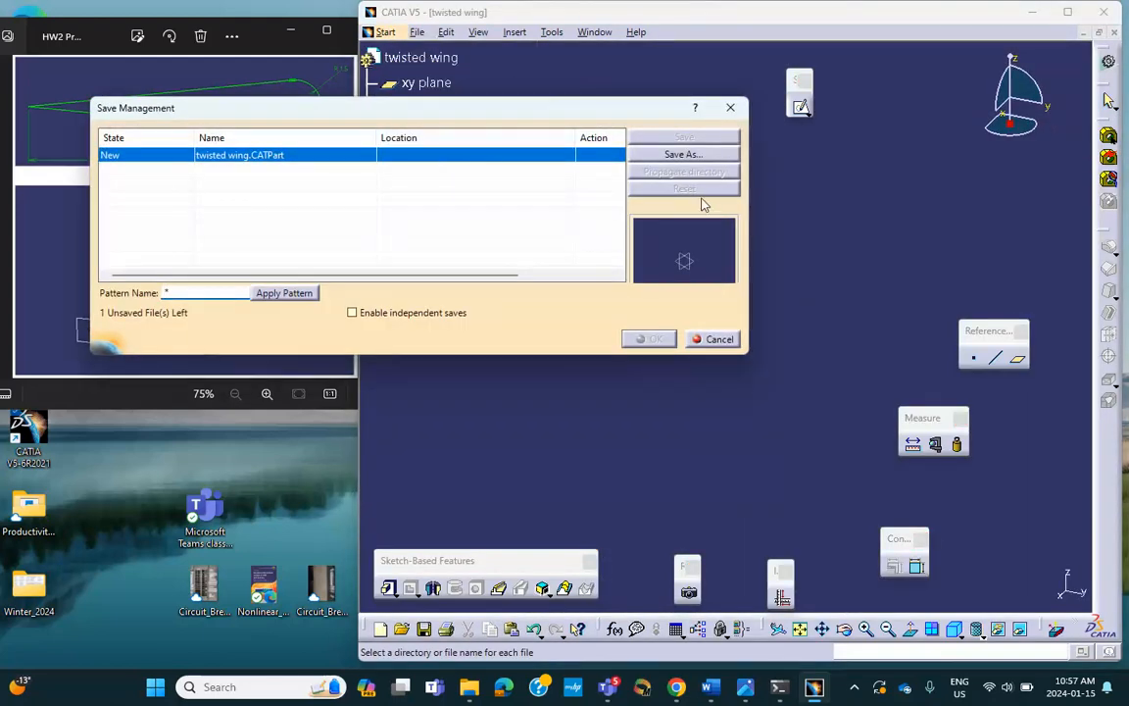
click(683, 155)
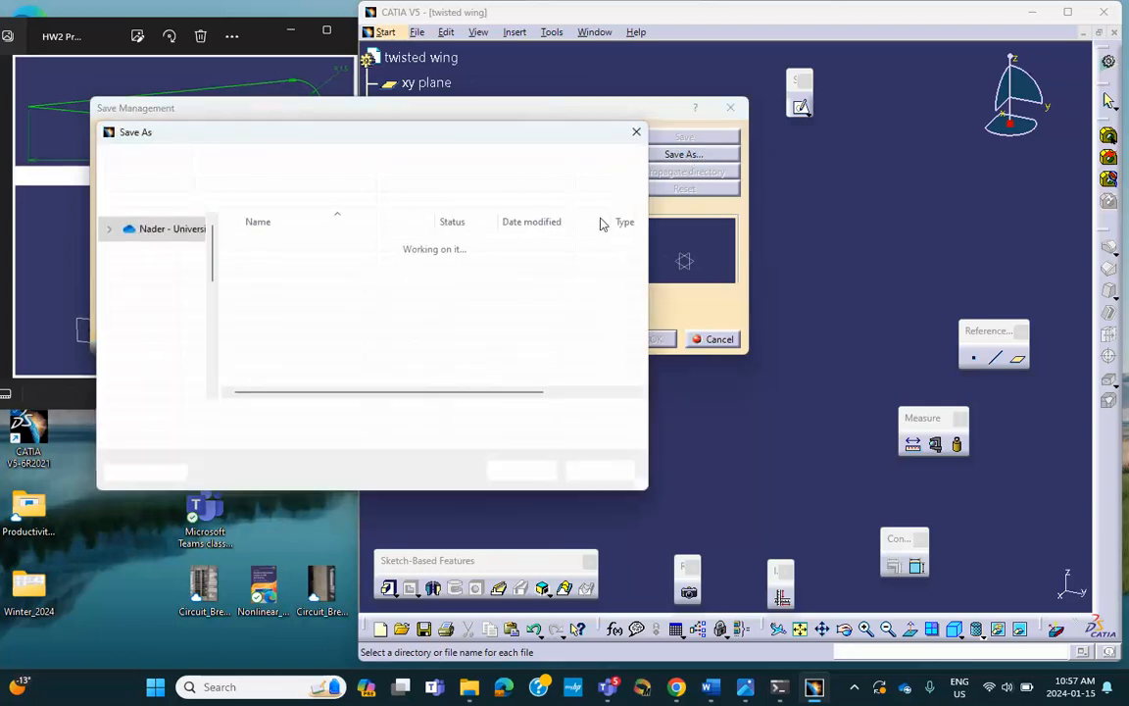
click(152, 330)
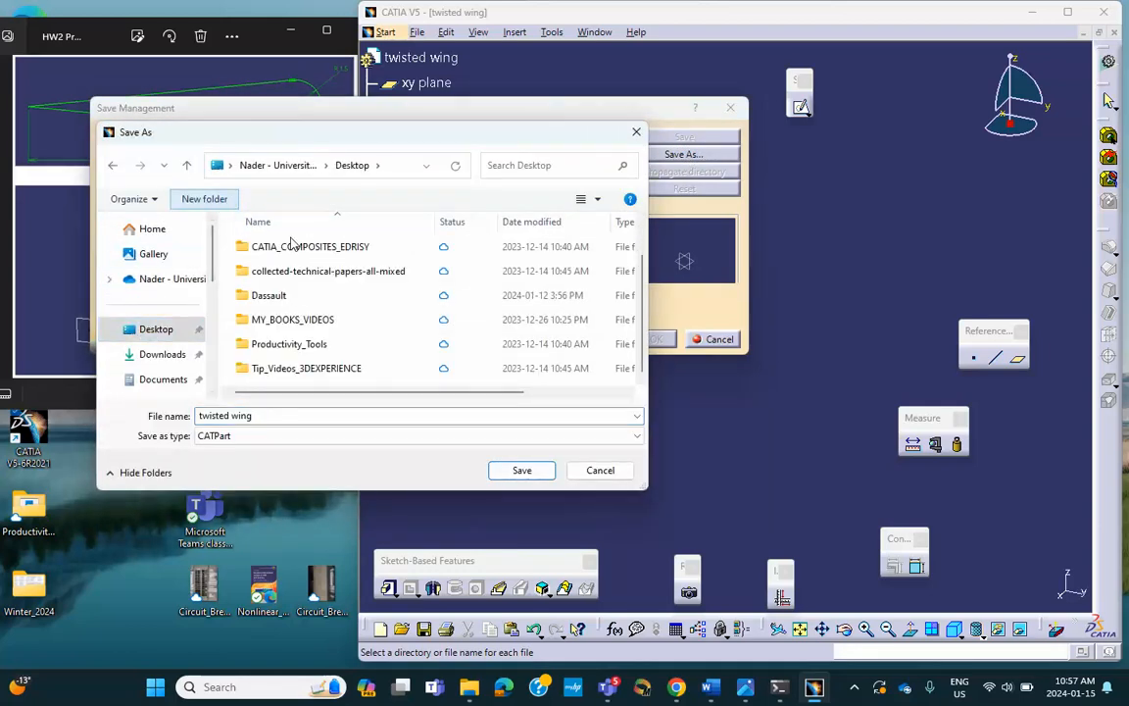
text(H)
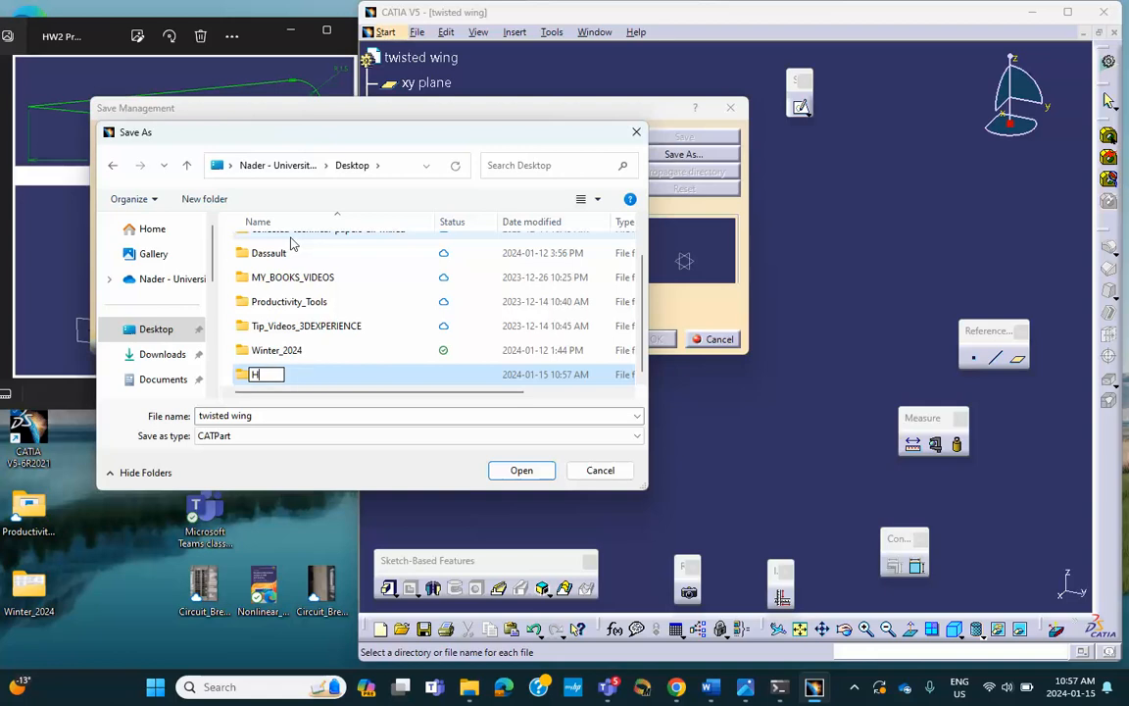
text(W2)
click(353, 374)
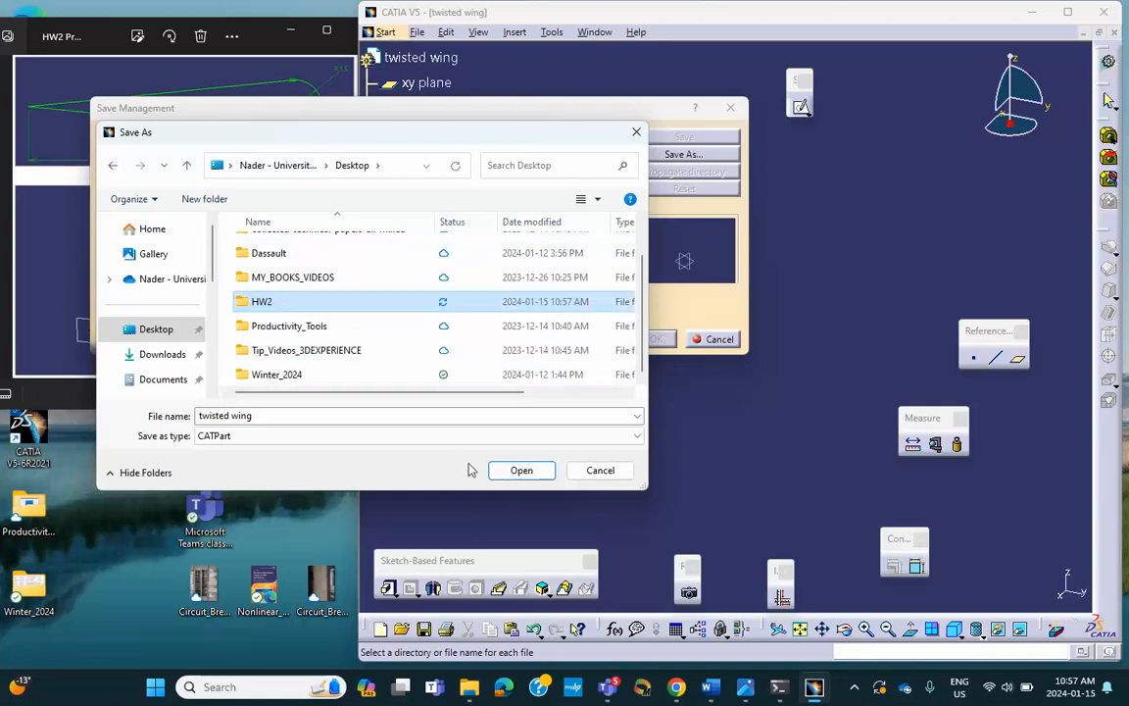
click(517, 471)
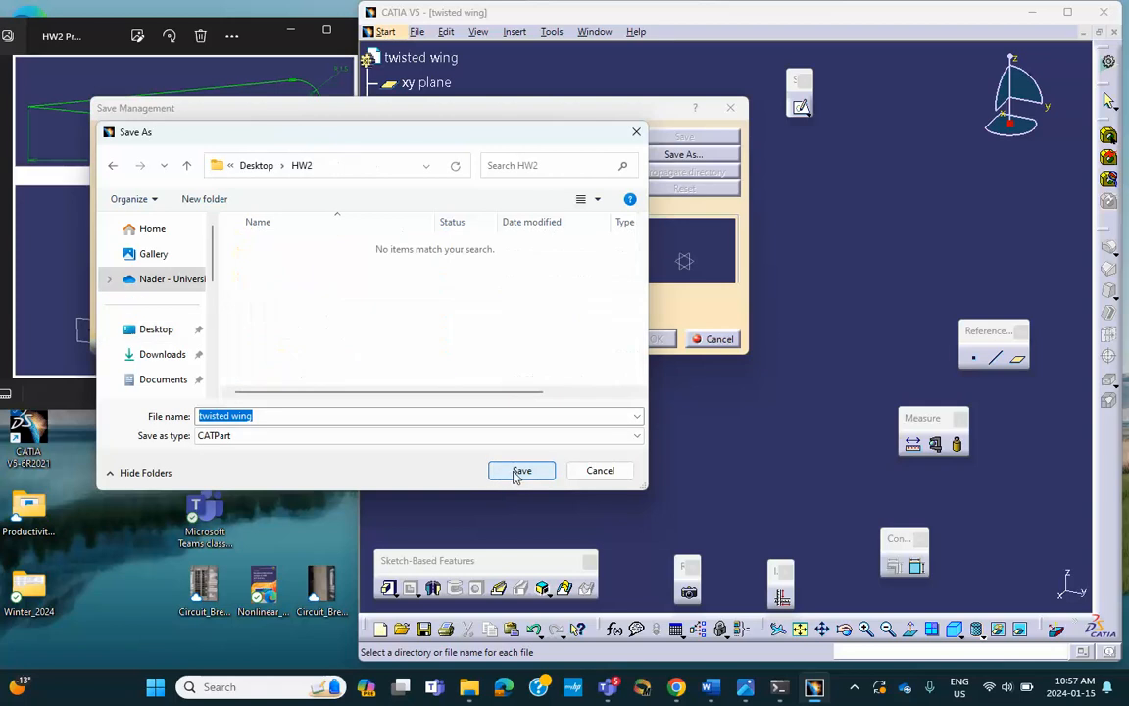
click(519, 471)
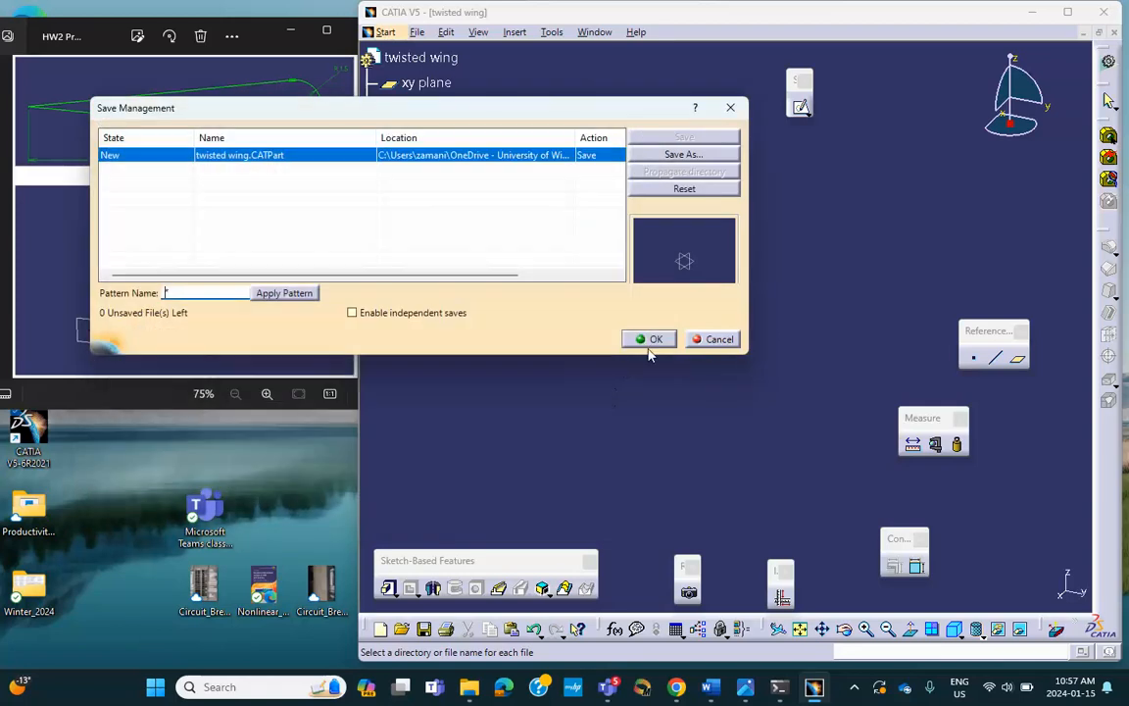
click(651, 339)
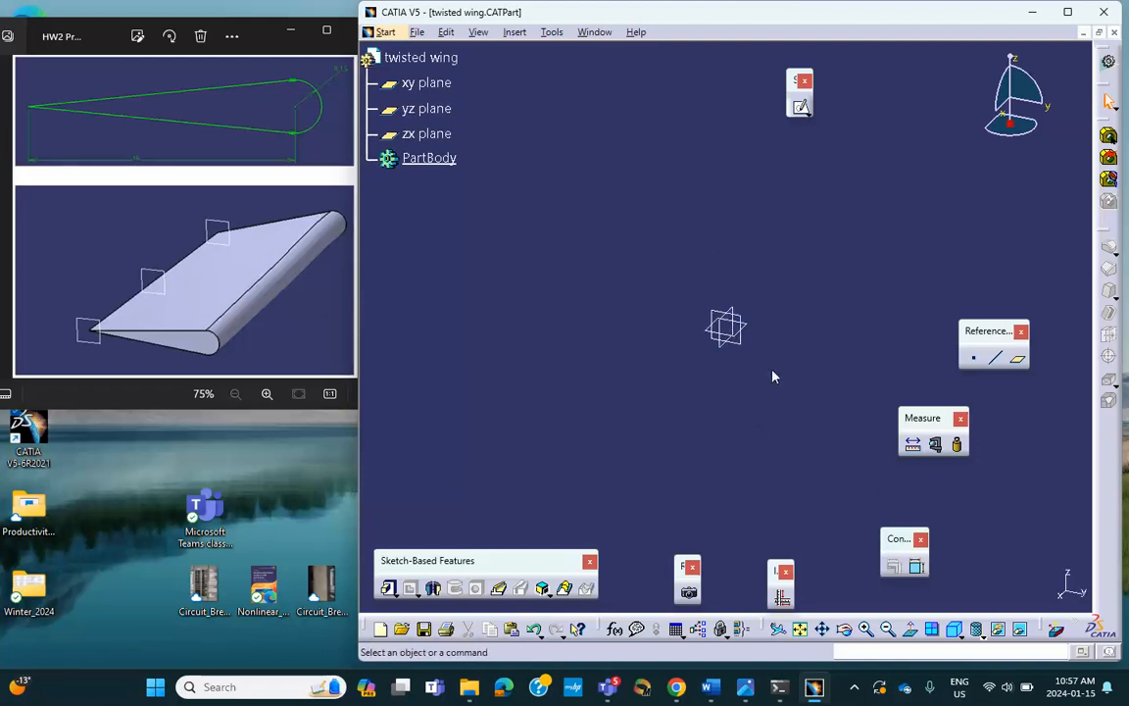
Create a reference plane offset 20 in from the yz plane.
click(1017, 358)
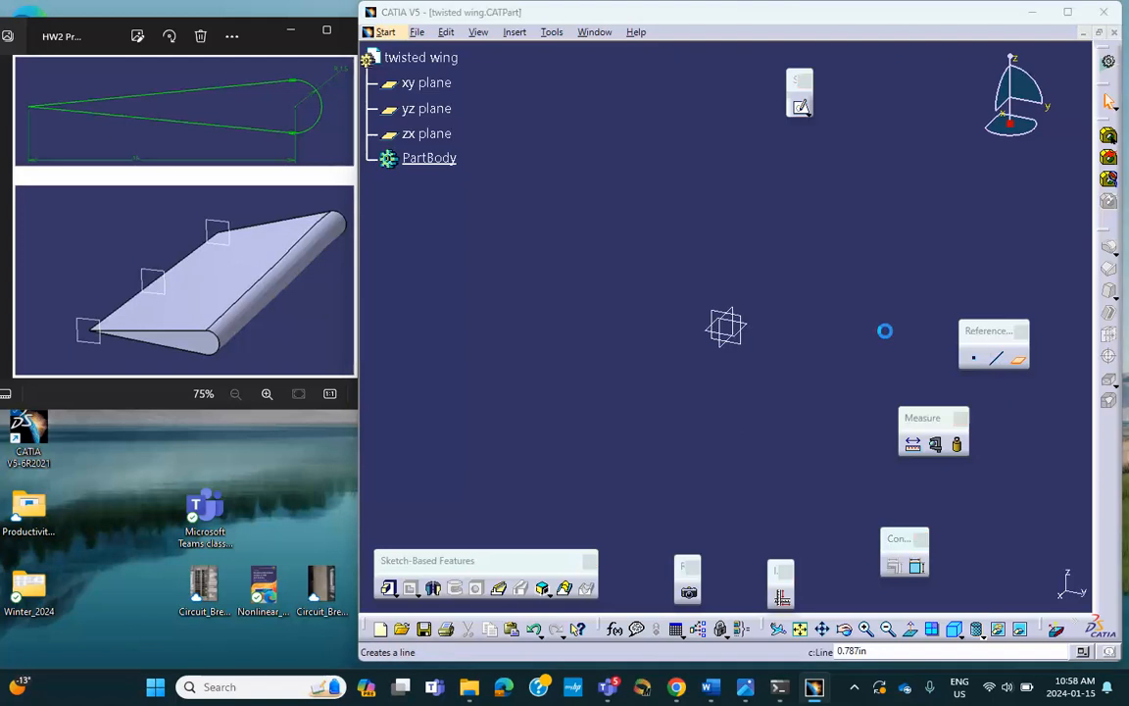
click(735, 314)
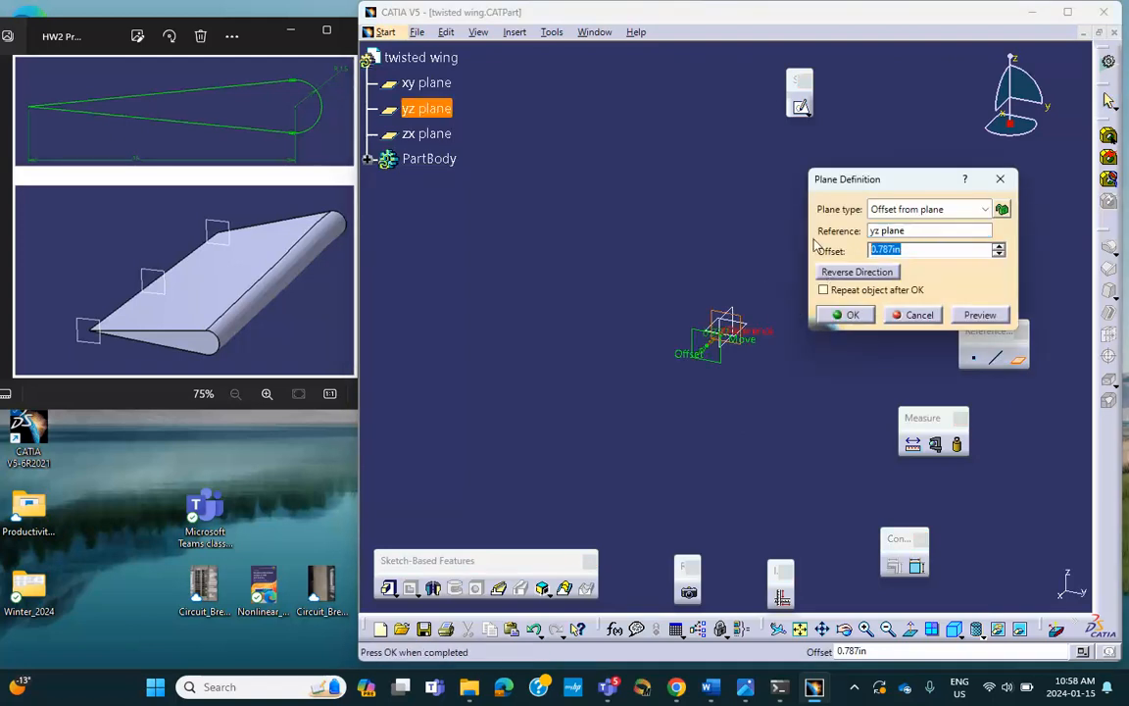
text(30)
key(Return)
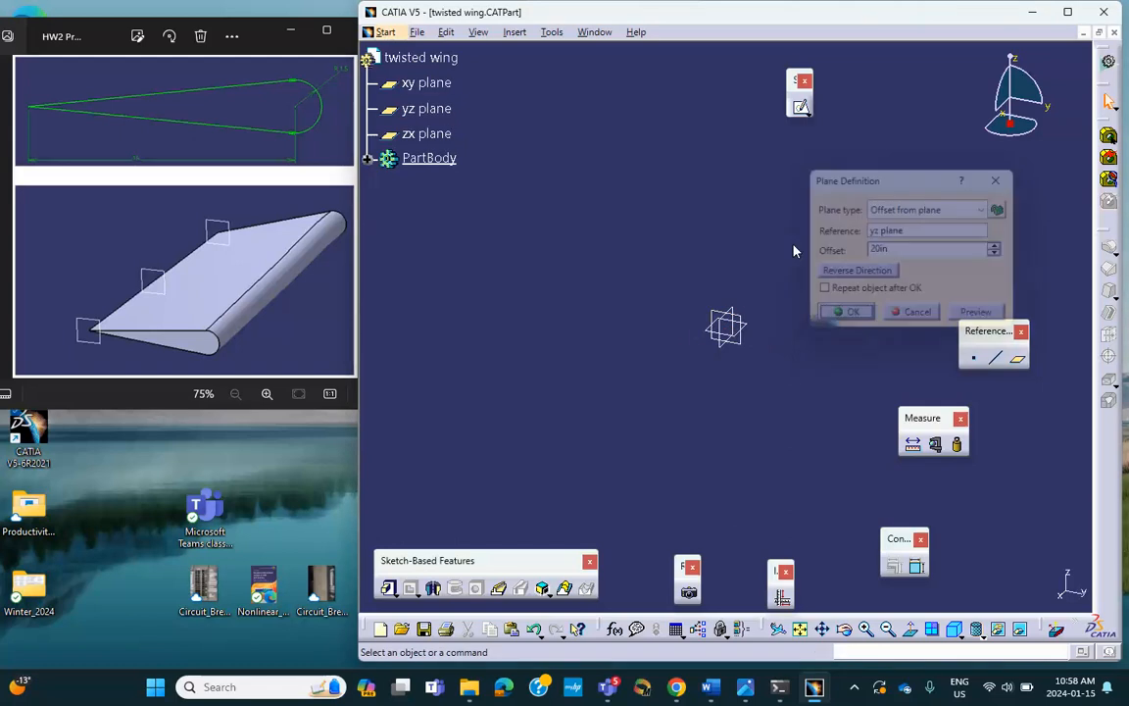
Create a second reference plane offset 20 in from the first offset plane.
mouse_move(697, 294)
middle_down()
mouse_move(695, 285)
mouse_move(734, 442)
mouse_move(713, 428)
mouse_move(782, 249)
middle_up()
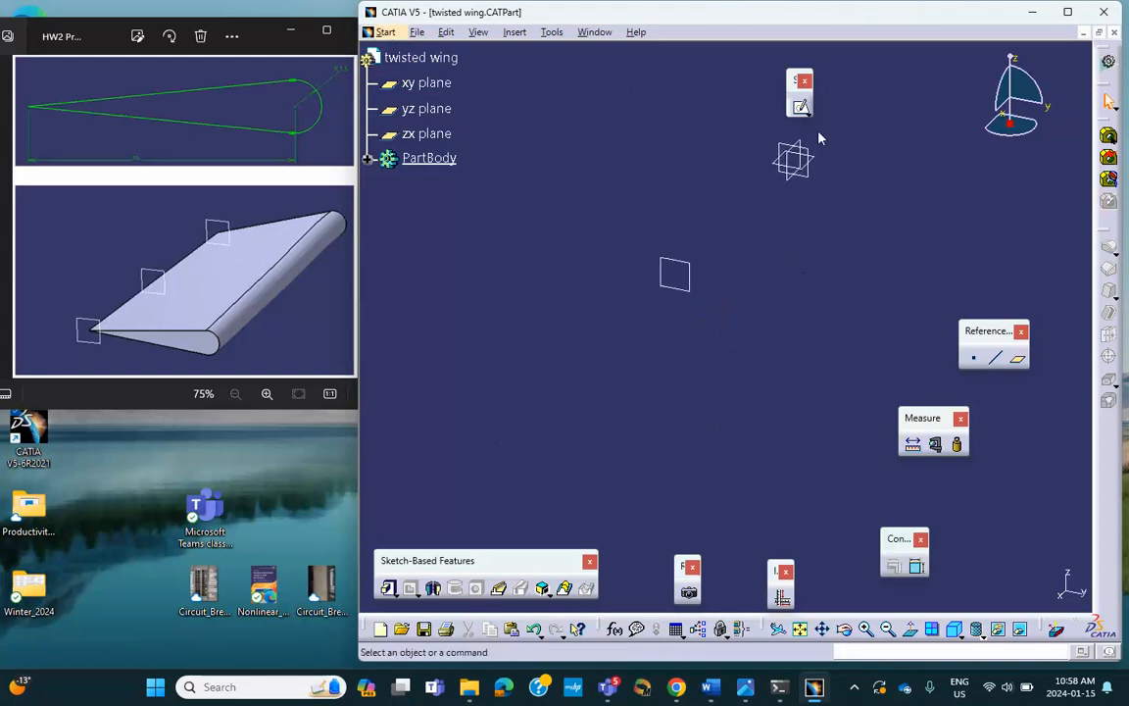
click(1016, 366)
click(689, 288)
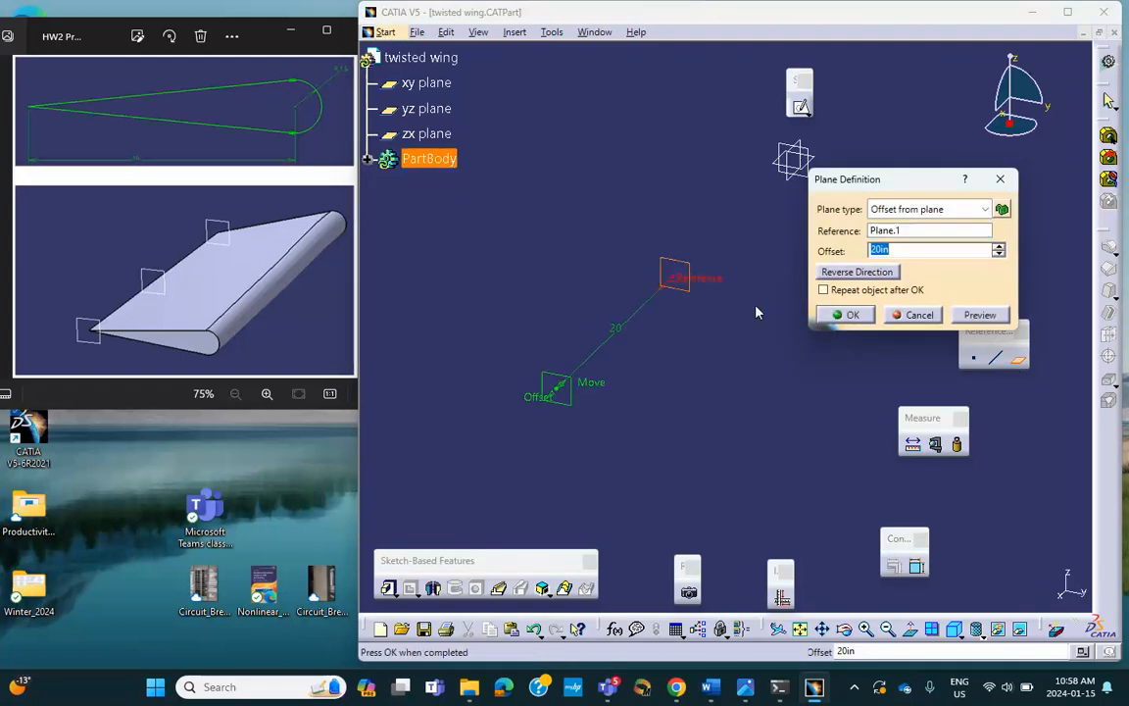
click(849, 314)
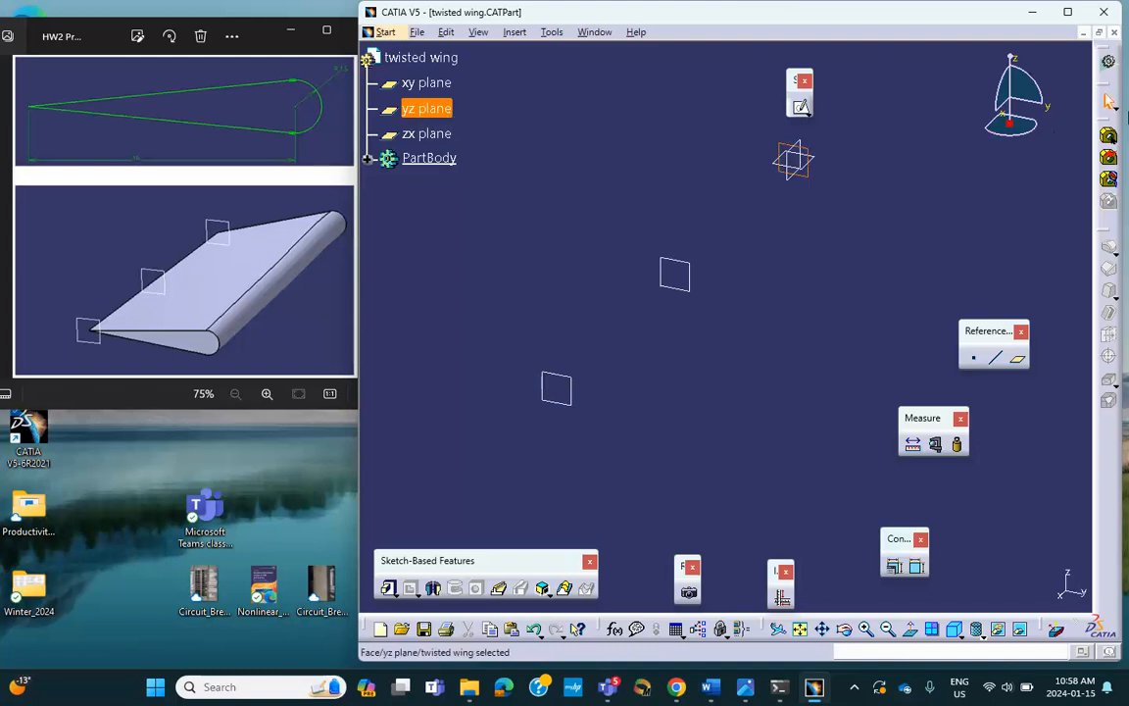
Start a sketch on the yz plane and display the sketcher grid, leaving room for the profile beside the origin.
click(799, 109)
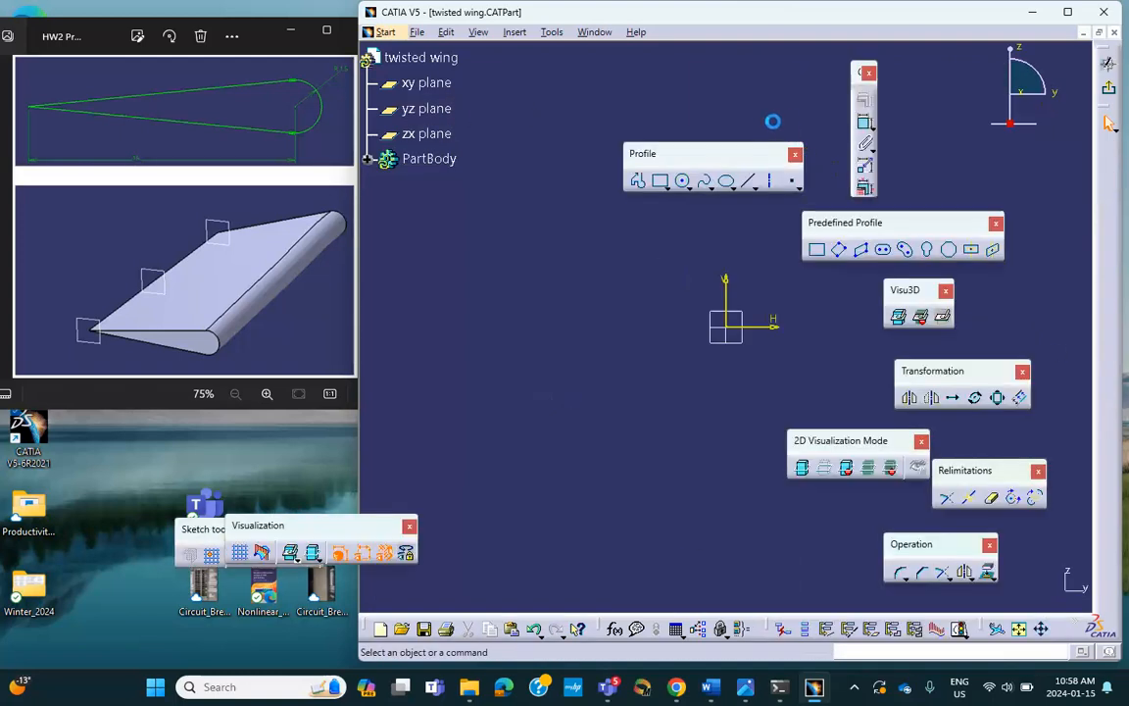
middle_drag(713, 275, 527, 327)
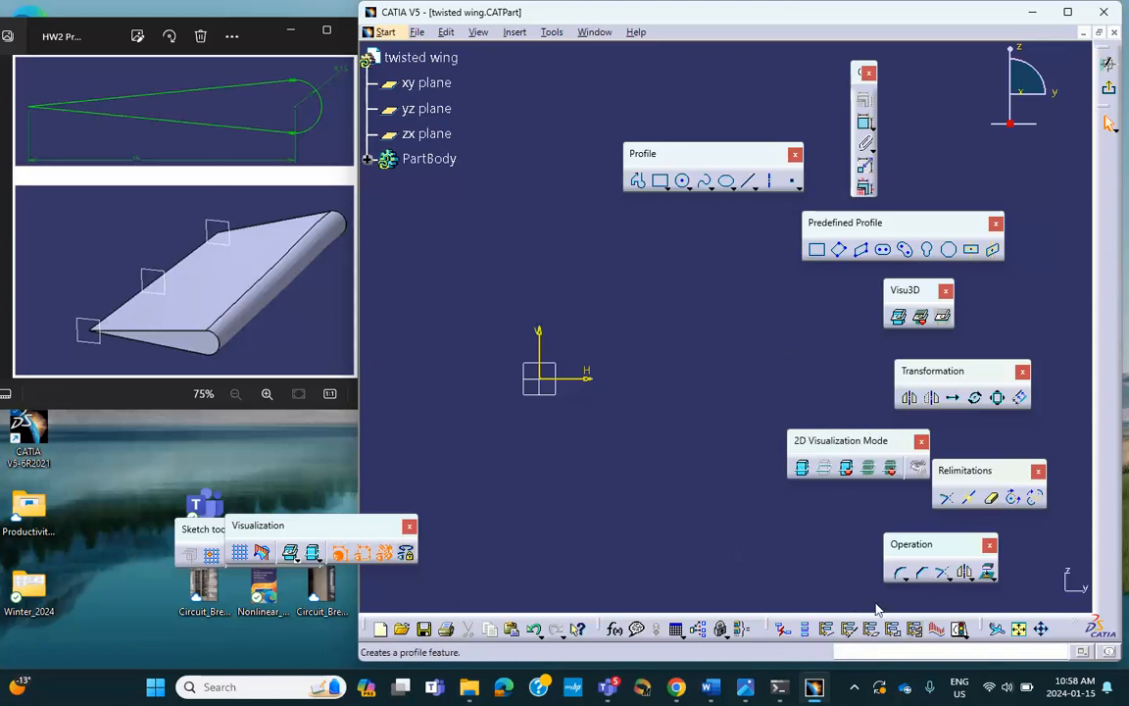
drag(833, 441, 688, 497)
click(212, 553)
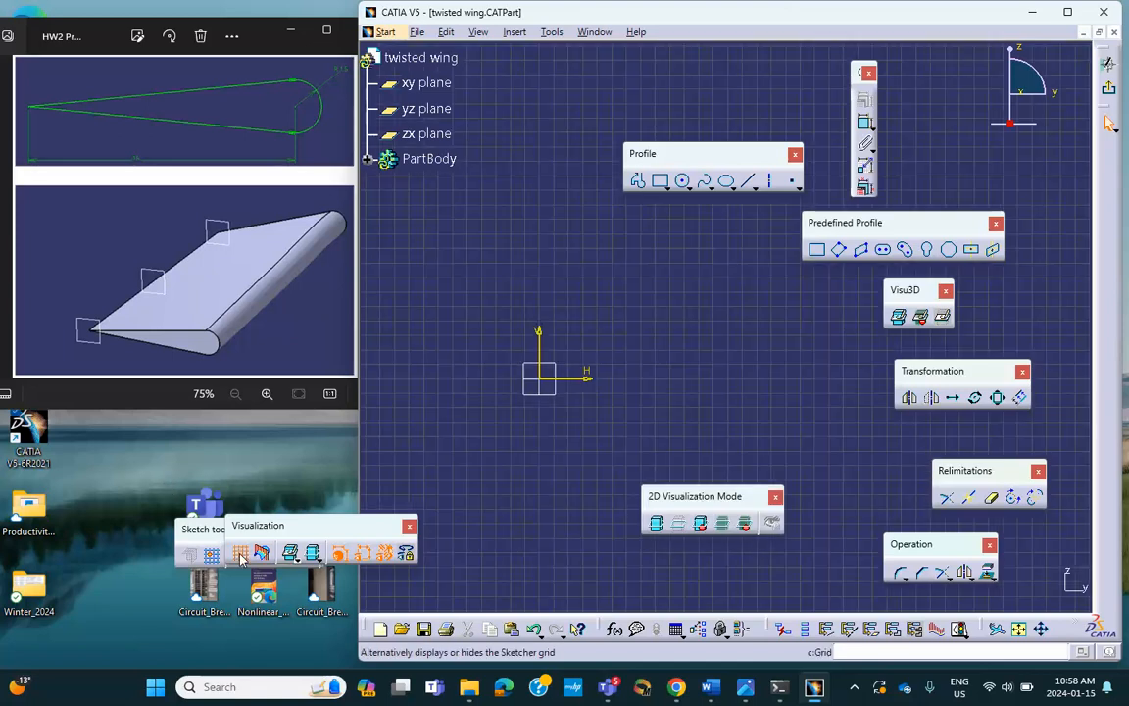
middle_drag(686, 422, 604, 434)
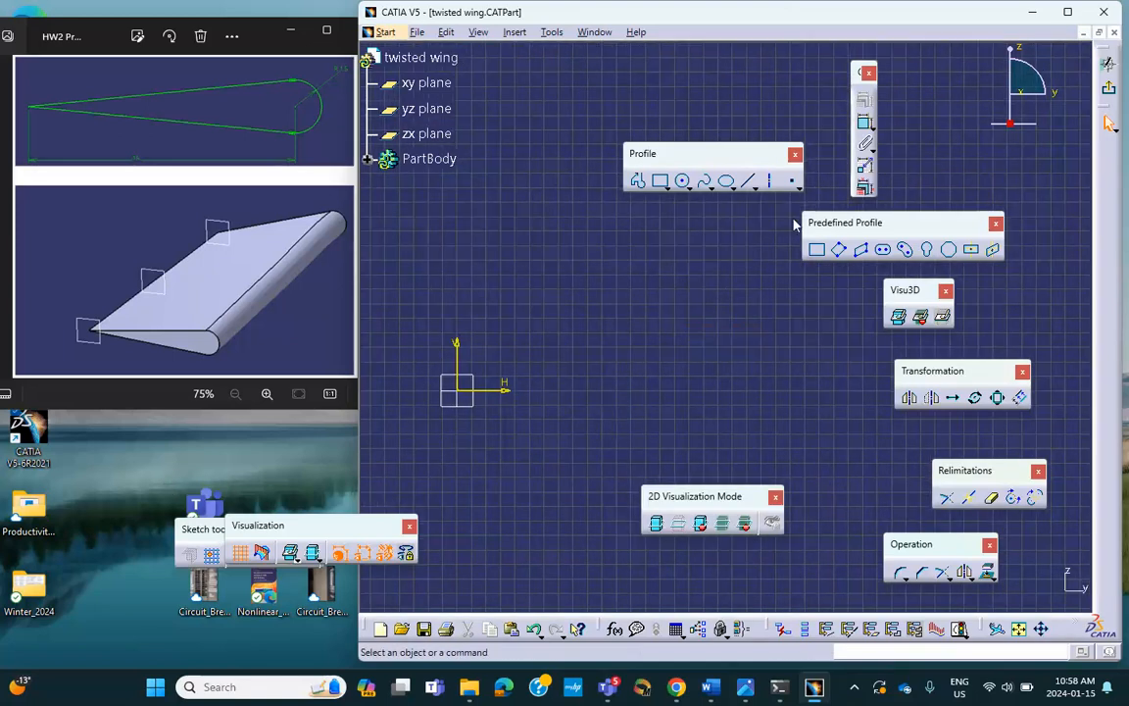
Sketch a closed teardrop profile: a line from the origin to about H 19.8, V 3.3 in, a tangent arc, and a line back to the origin.
click(638, 182)
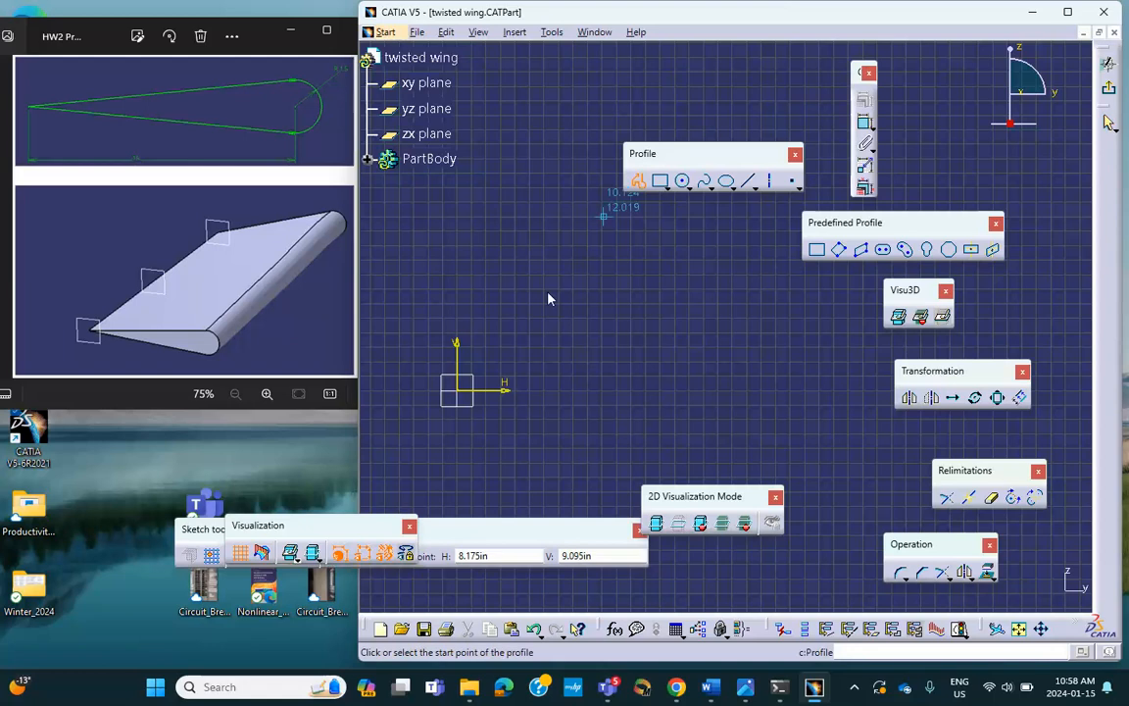
click(457, 389)
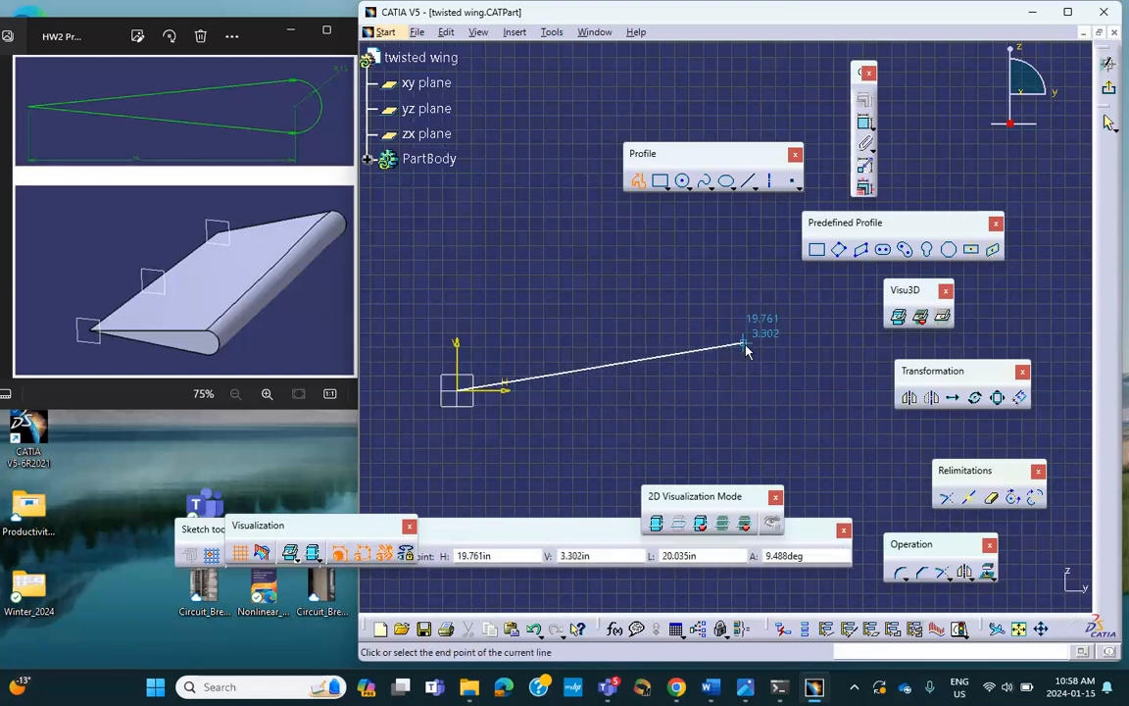
drag(743, 343, 752, 431)
click(744, 437)
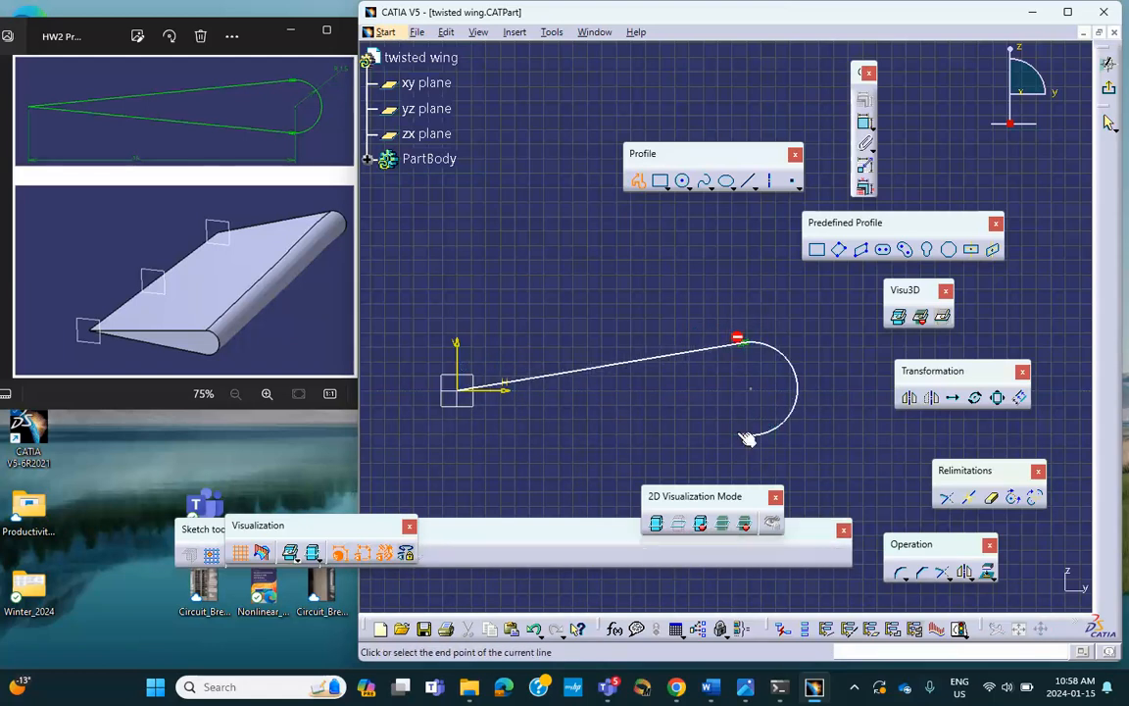
click(458, 390)
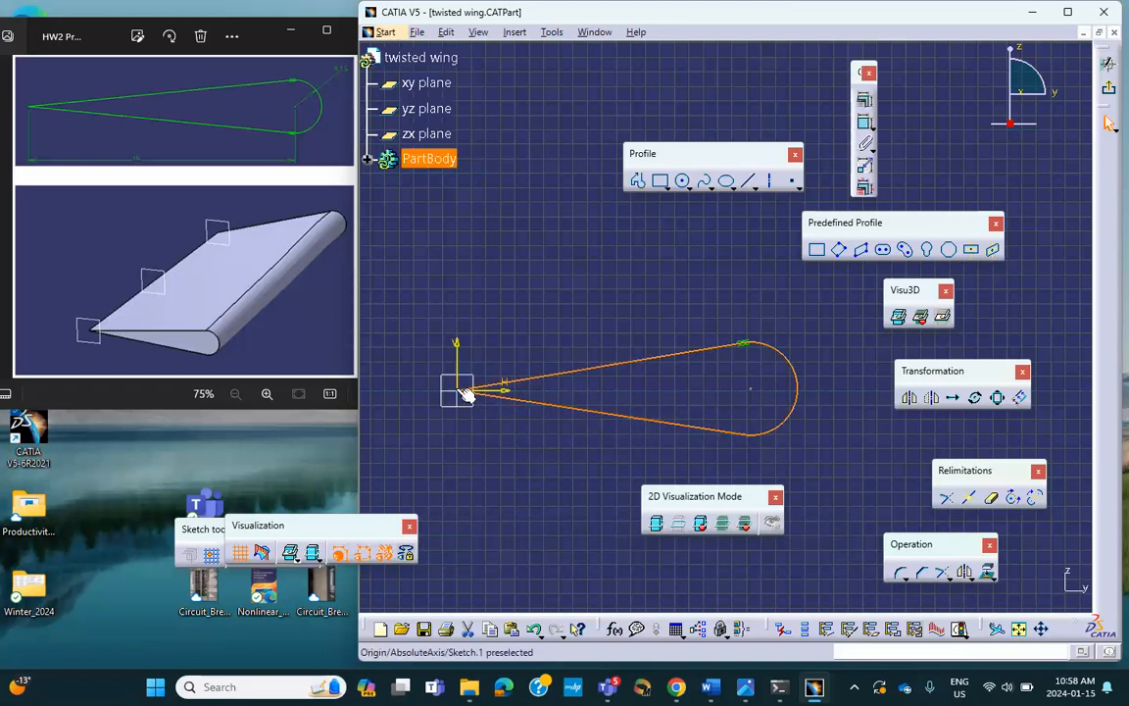
Constrain the arc's centre point to be coincident with the horizontal axis.
middle_drag(602, 291, 595, 253)
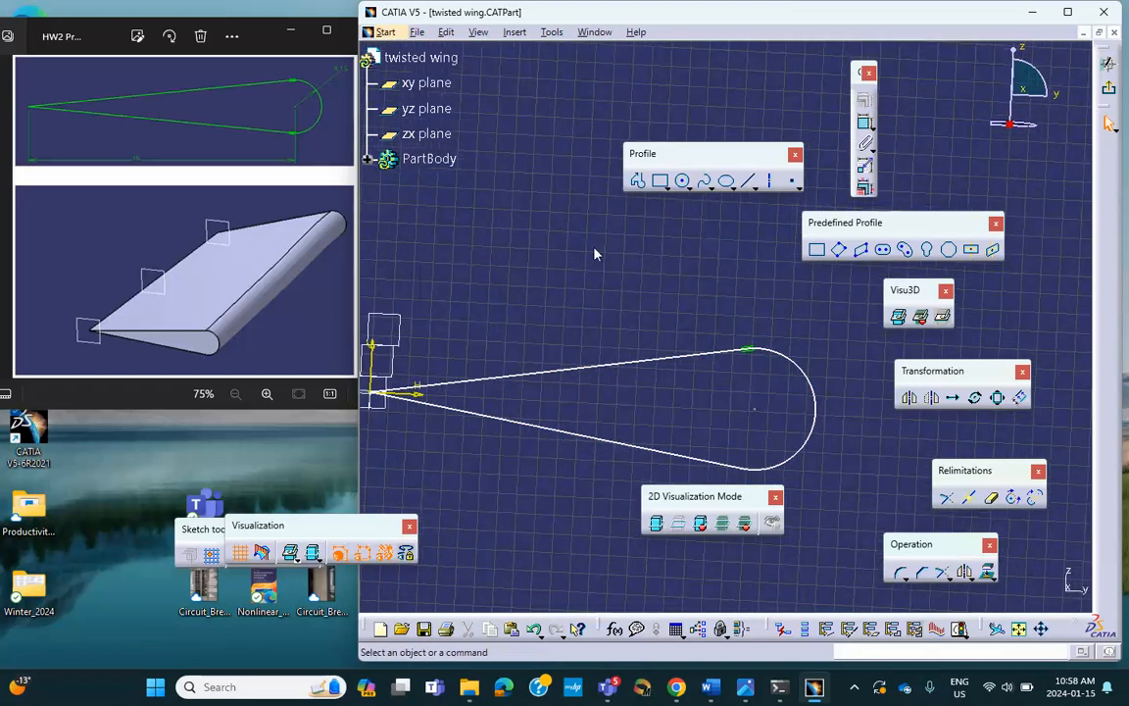
mouse_move(821, 384)
middle_down()
mouse_move(811, 348)
mouse_move(793, 357)
middle_up()
click(758, 381)
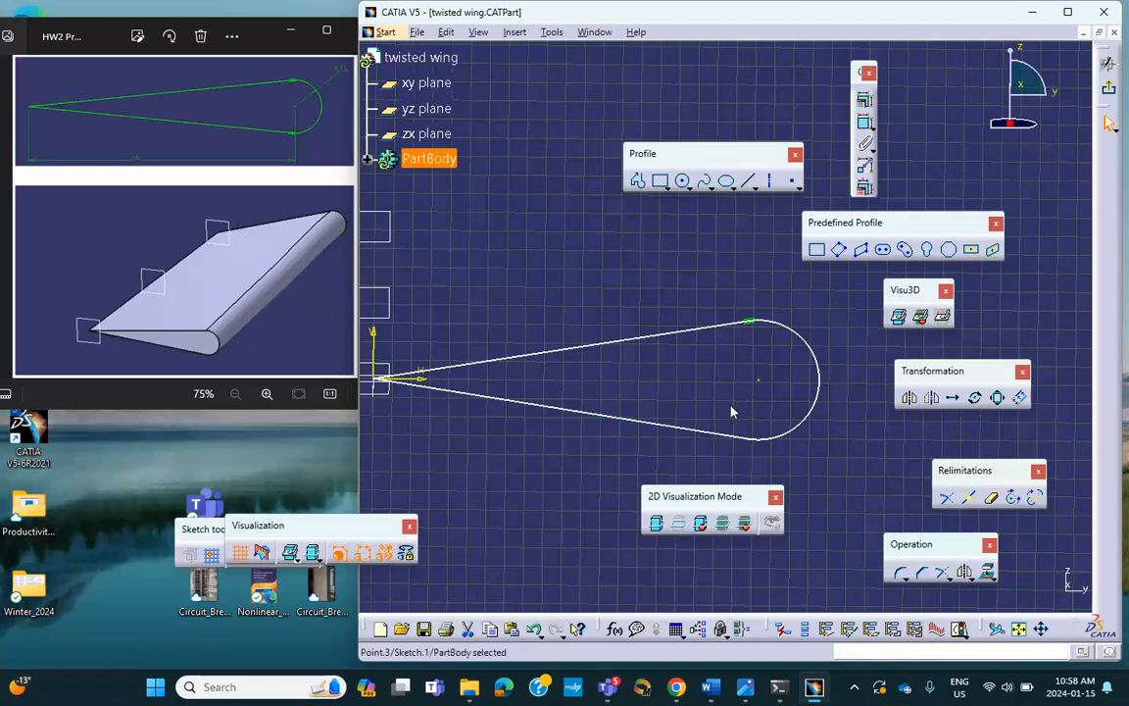
click(865, 101)
click(1000, 364)
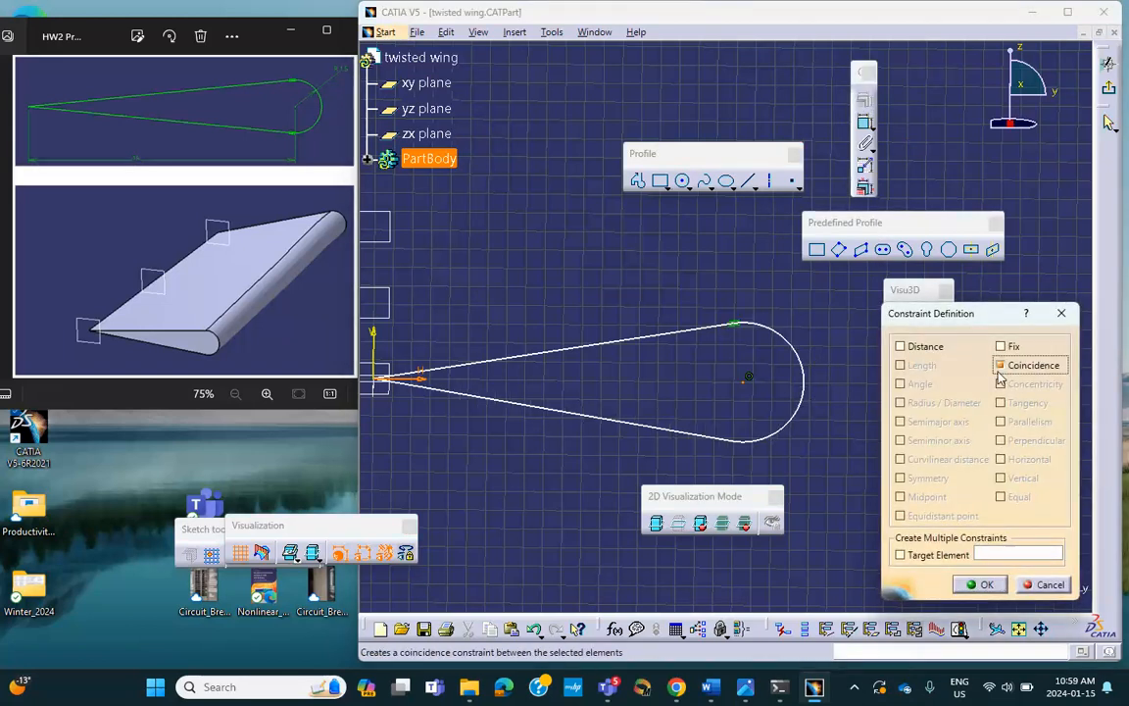
click(979, 584)
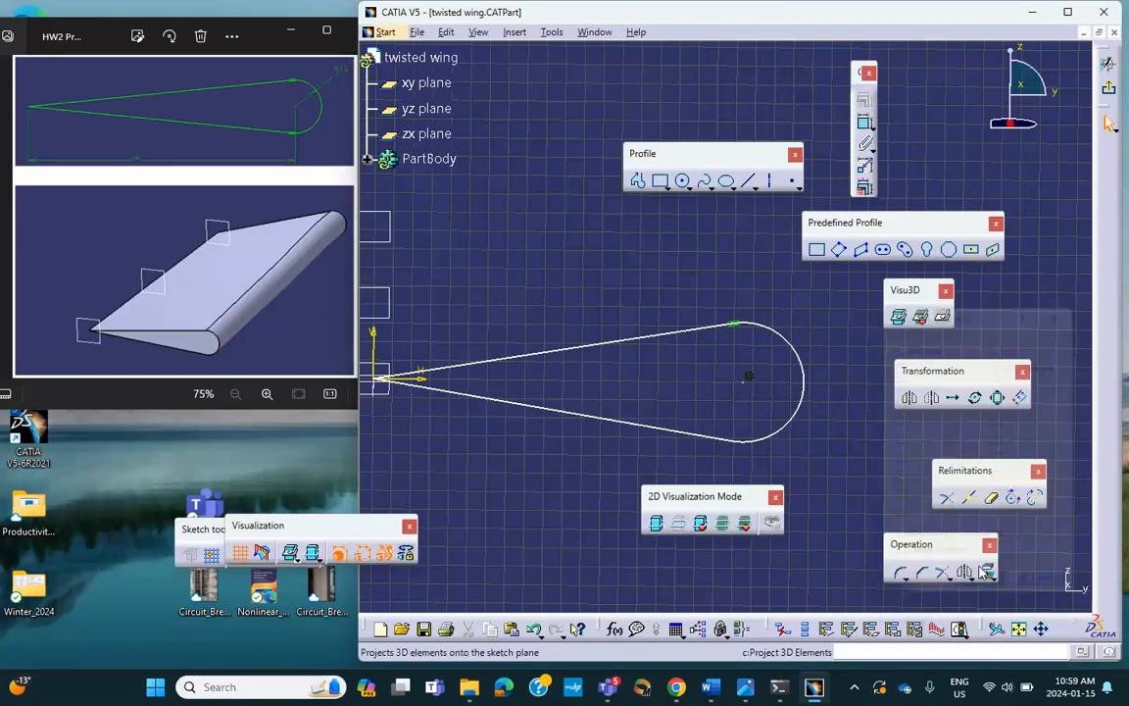
Constrain the lower line of the teardrop profile to be tangent to the arc.
click(660, 430)
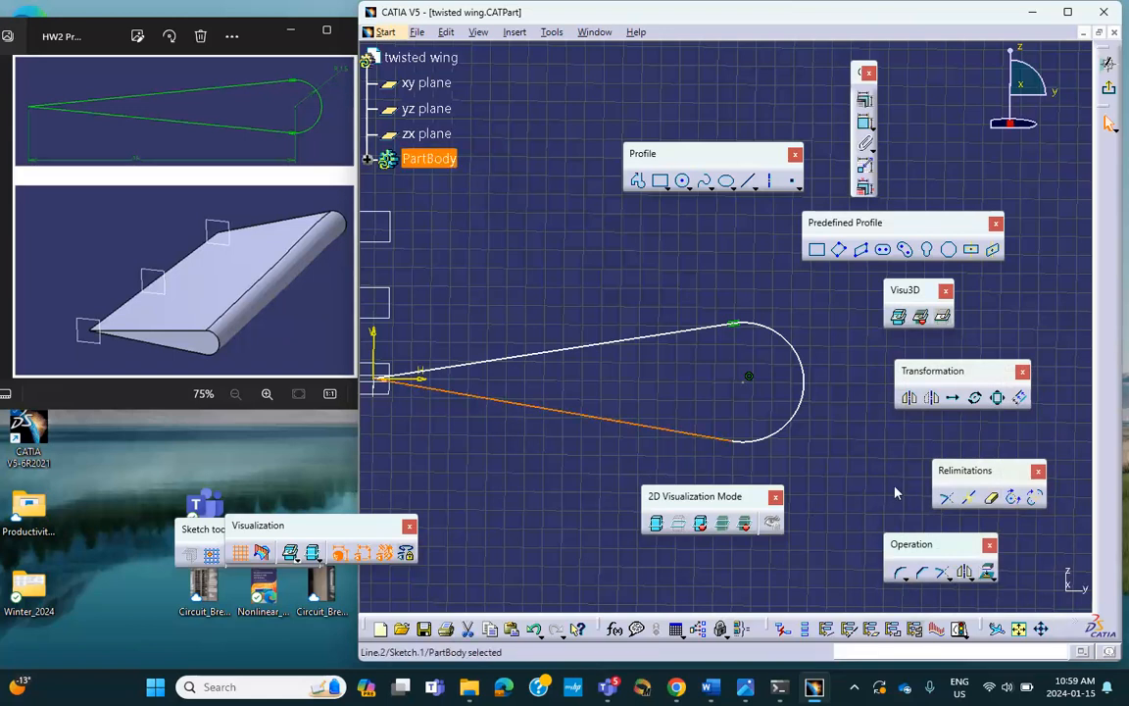
ctrl+click(795, 429)
click(867, 104)
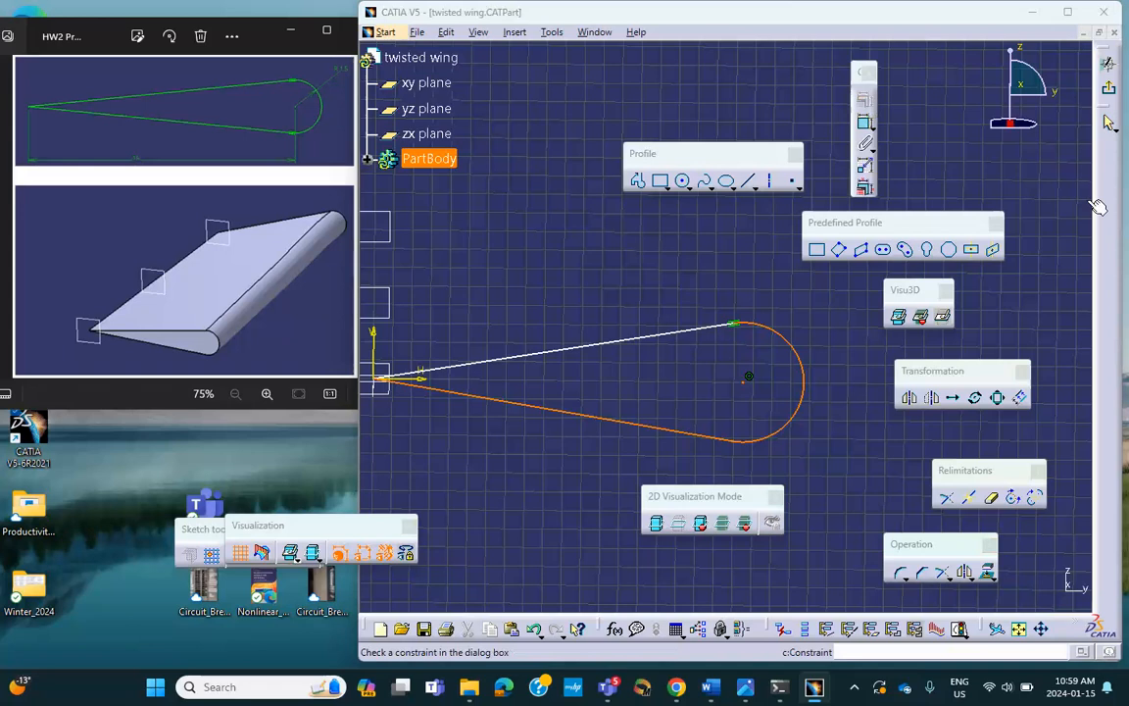
click(1003, 410)
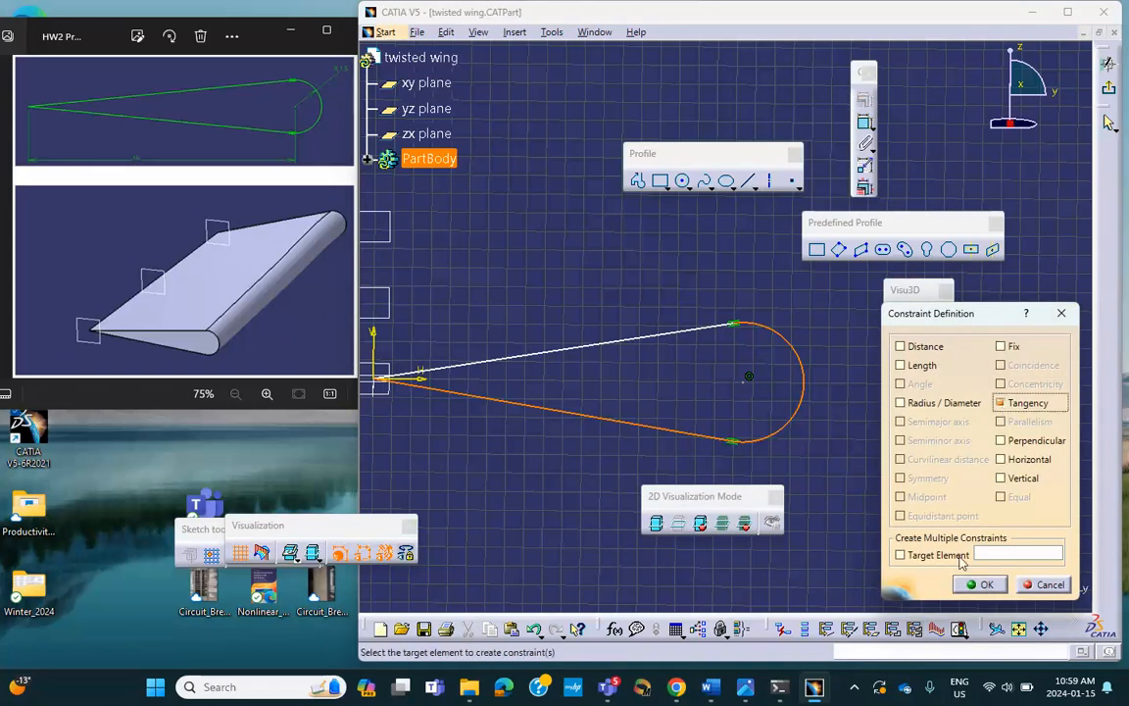
click(980, 584)
Move the Visualization and View toolbars into the drawing area and set the view normal to the sketch plane.
mouse_move(762, 437)
middle_down()
mouse_move(835, 351)
mouse_move(839, 360)
middle_up()
middle_drag(630, 390, 615, 425)
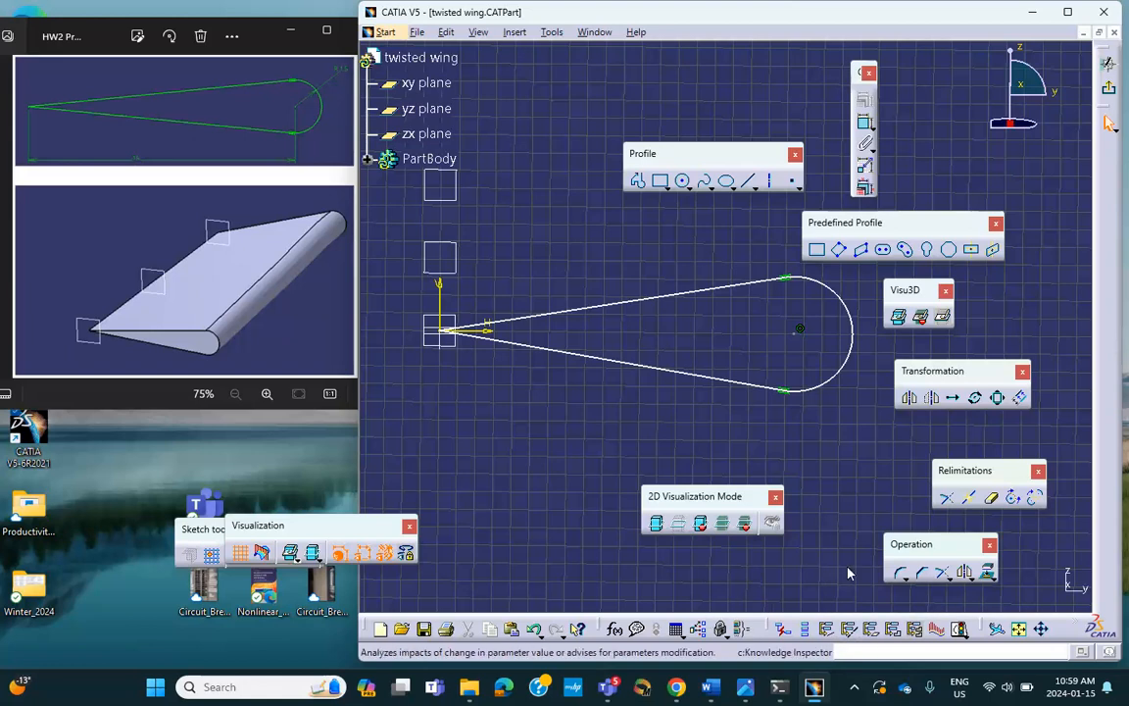
mouse_move(337, 534)
mouse_down()
mouse_move(455, 494)
mouse_move(512, 505)
mouse_up()
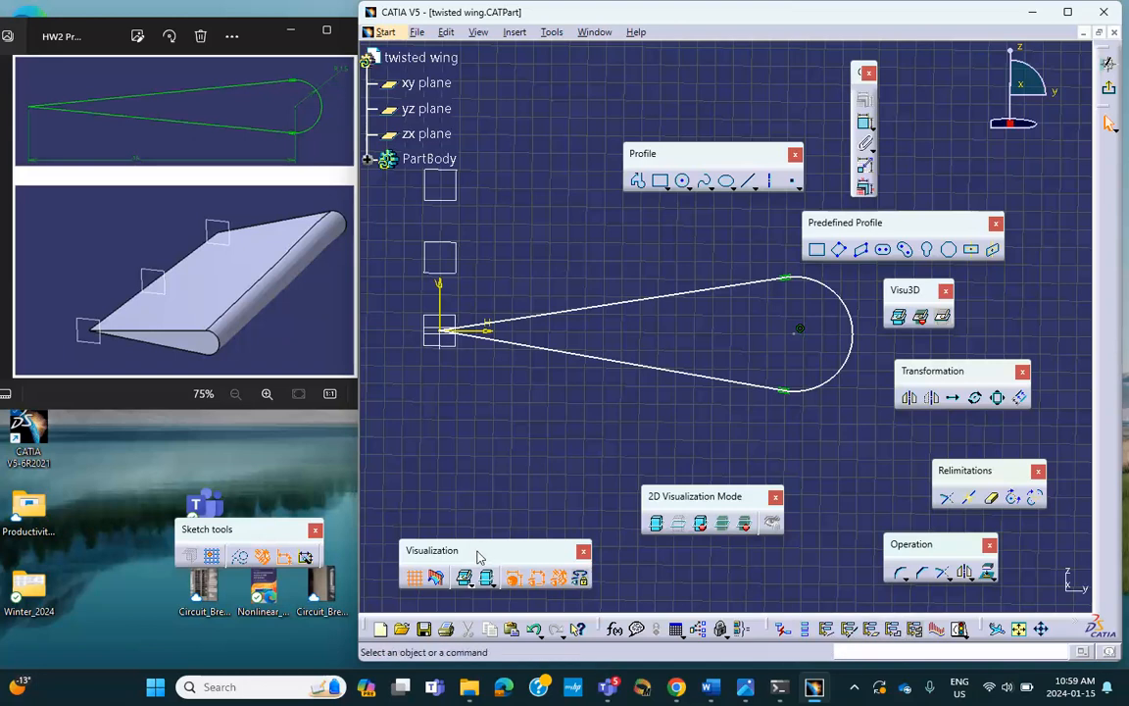
drag(475, 549, 455, 531)
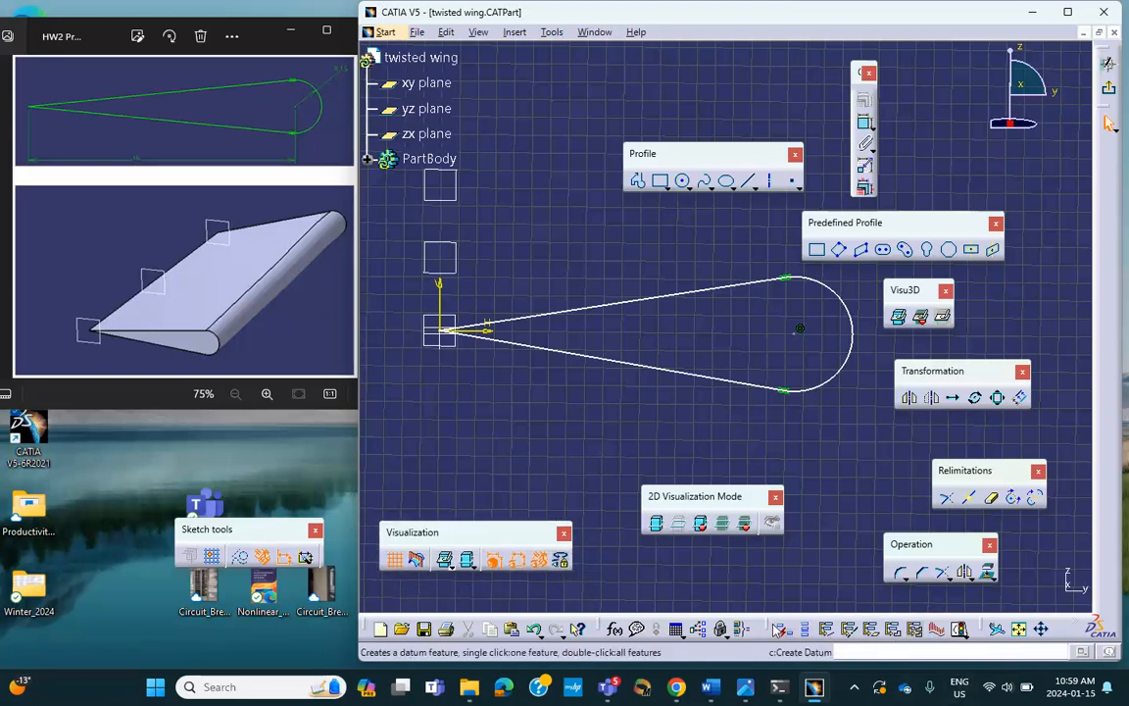
drag(960, 628, 635, 559)
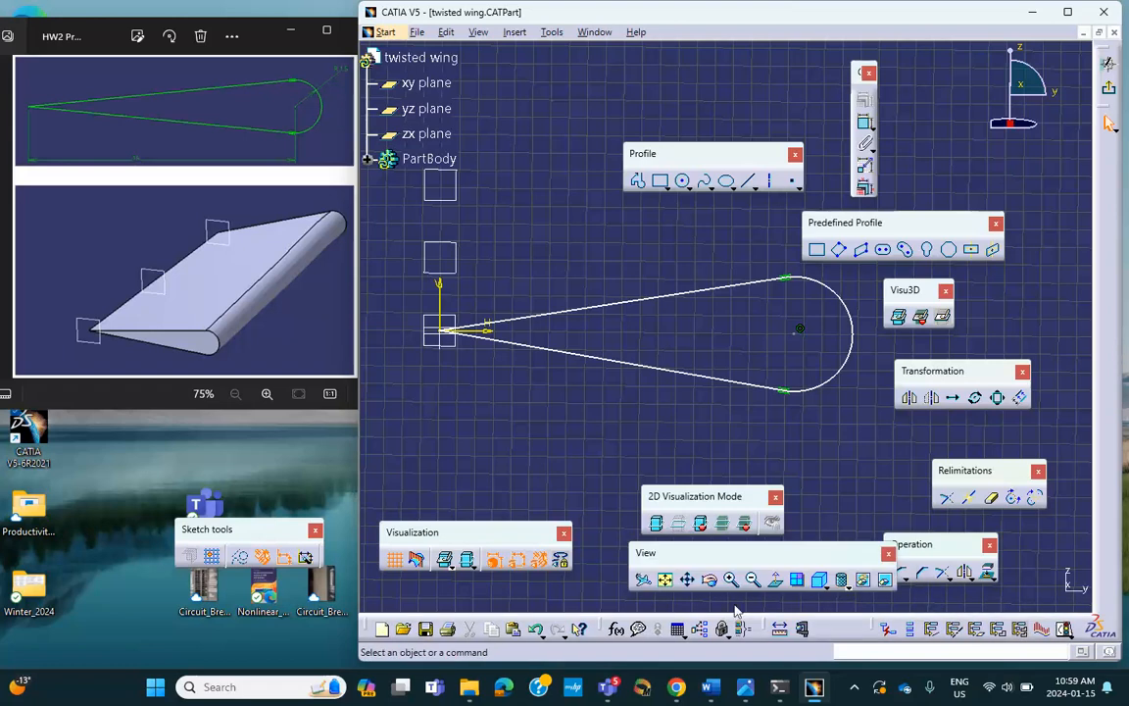
click(778, 582)
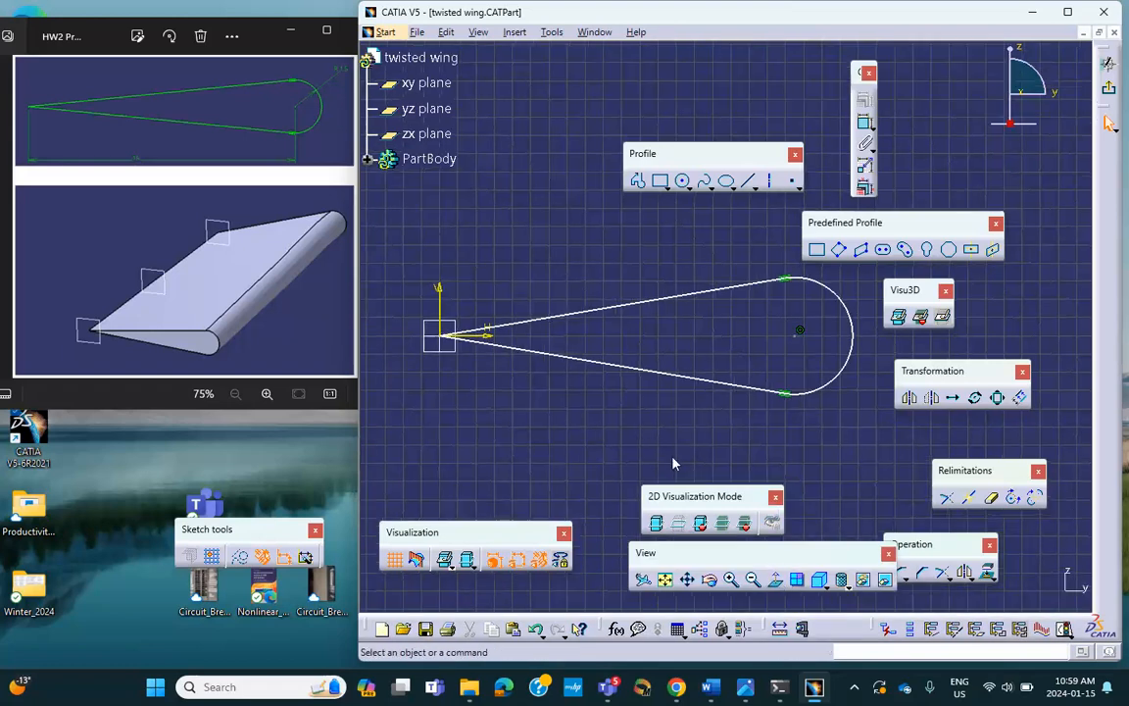
middle_drag(730, 395, 705, 399)
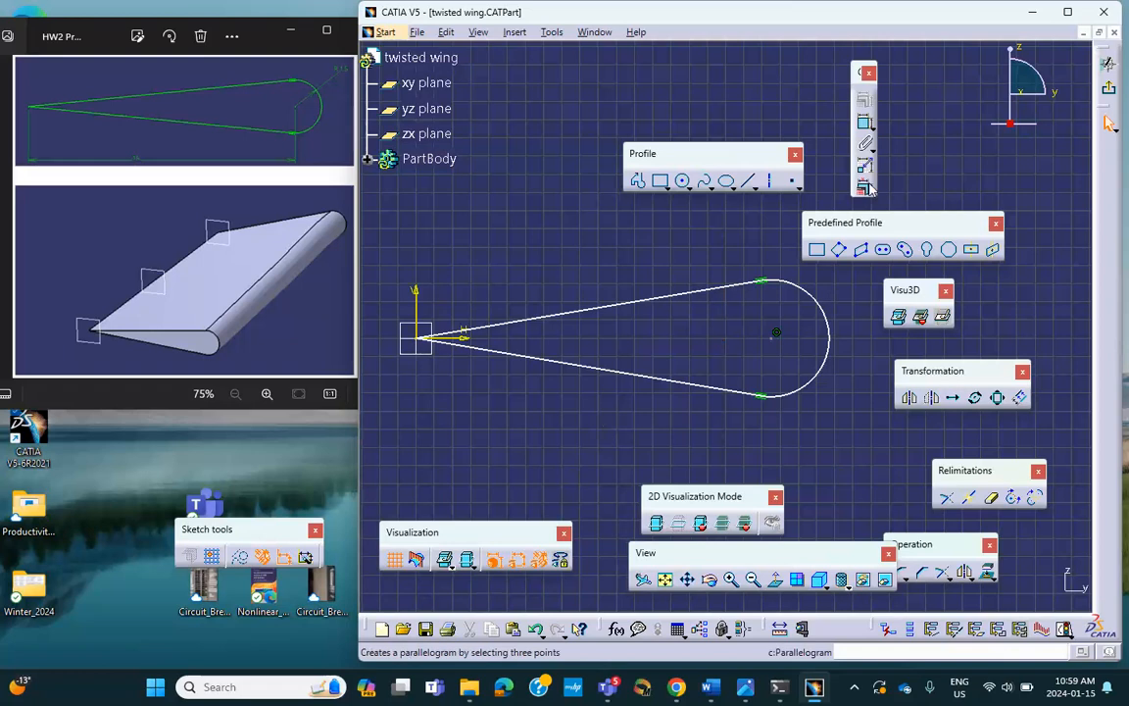
Dimension the horizontal distance from the origin to the arc's centre point and set it to 15 in.
click(776, 334)
click(418, 339)
click(495, 417)
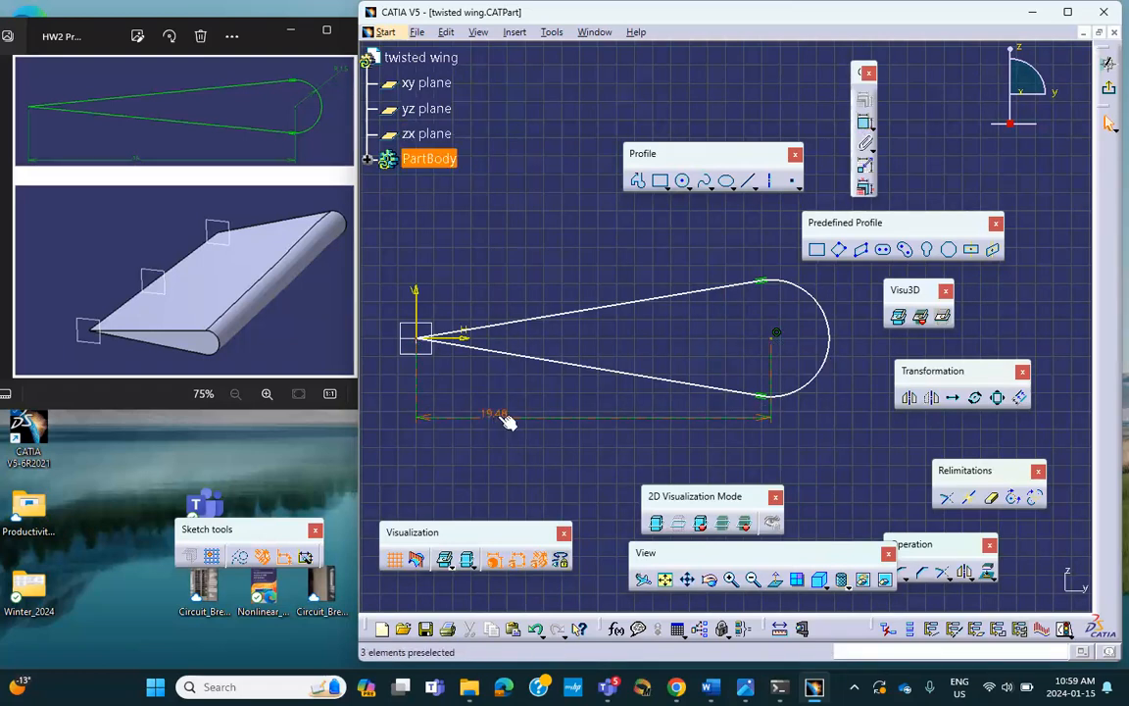
text(1)
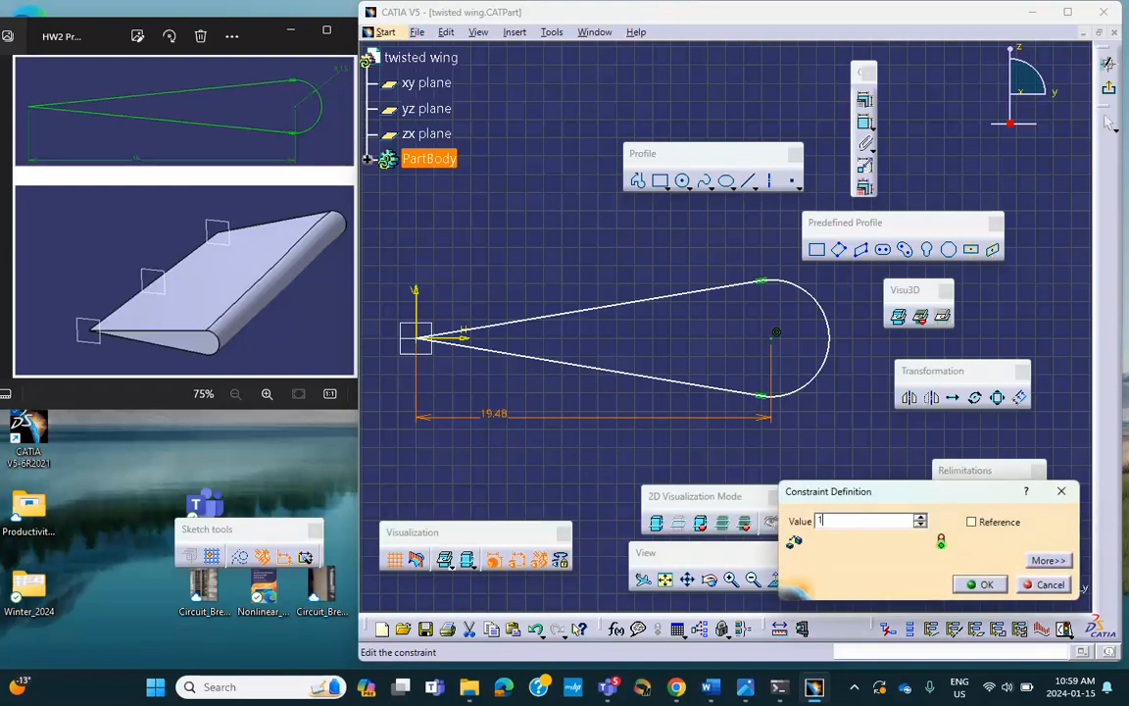
text(5)
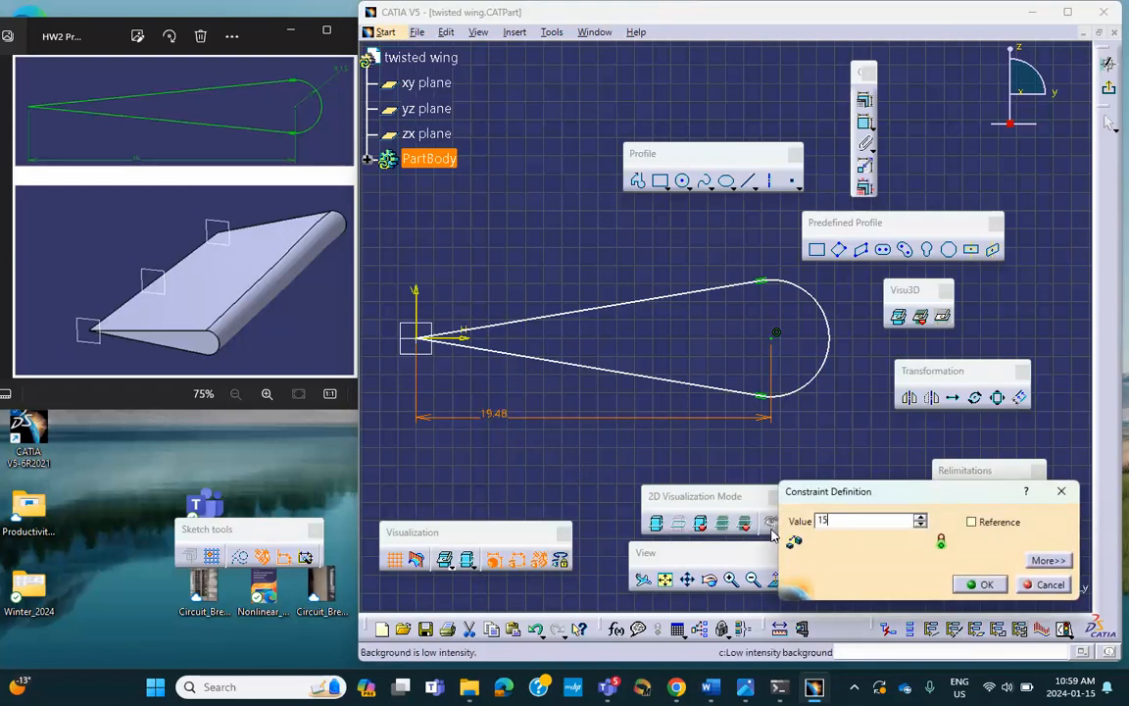
key(Return)
Add a radius dimension to the teardrop's end arc and set it to 1.5 in.
click(730, 353)
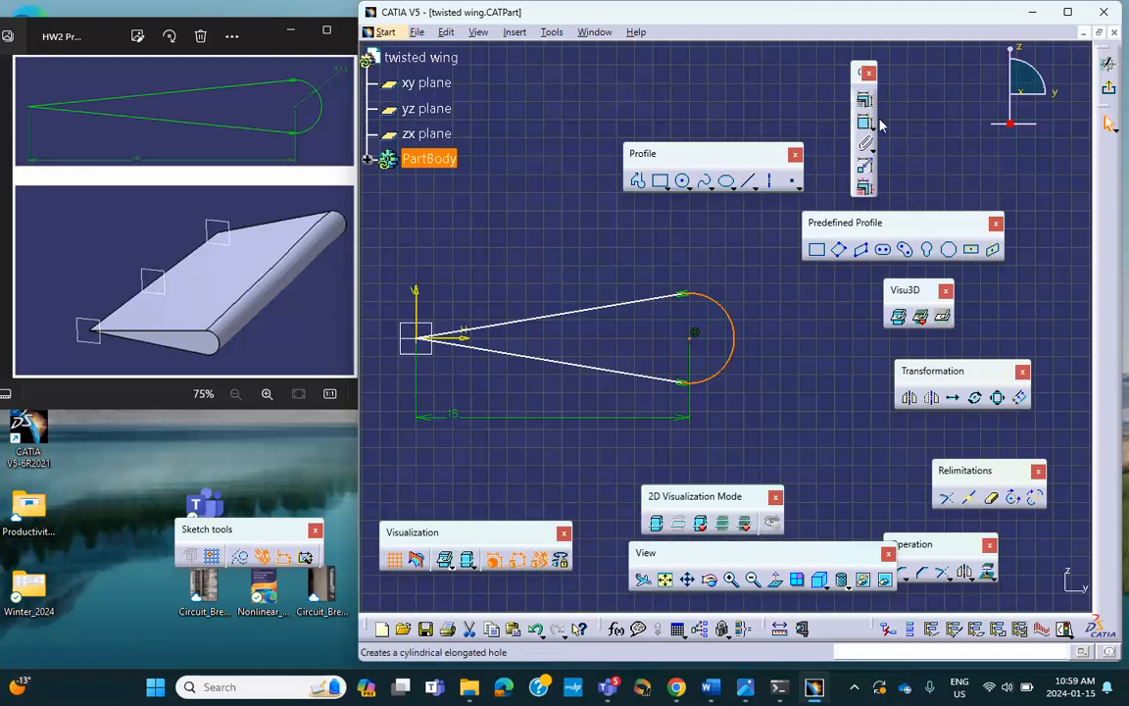
click(1109, 122)
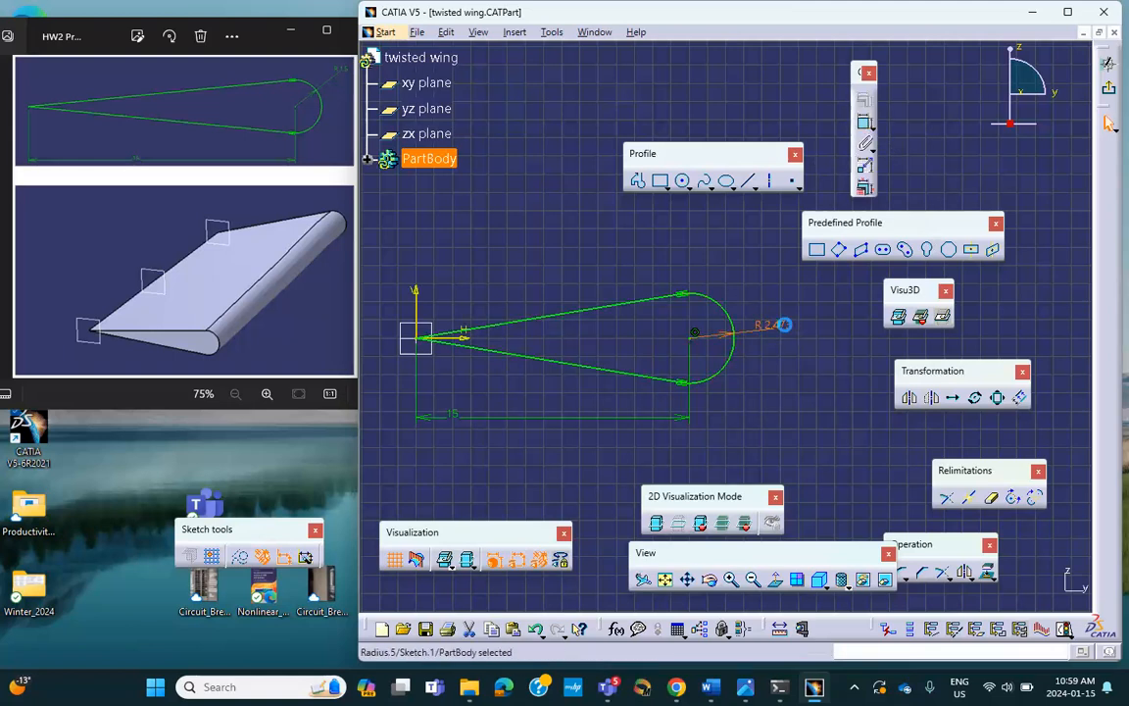
click(781, 325)
double_click(789, 329)
text(1.5)
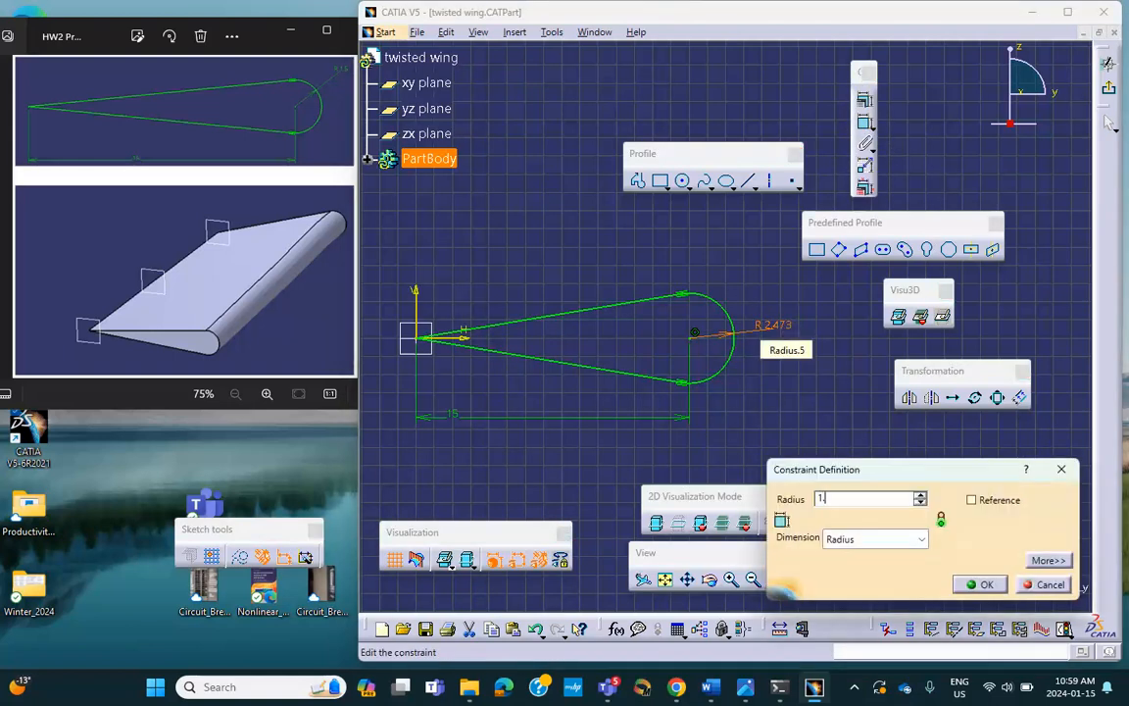
click(975, 584)
middle_drag(776, 390, 776, 431)
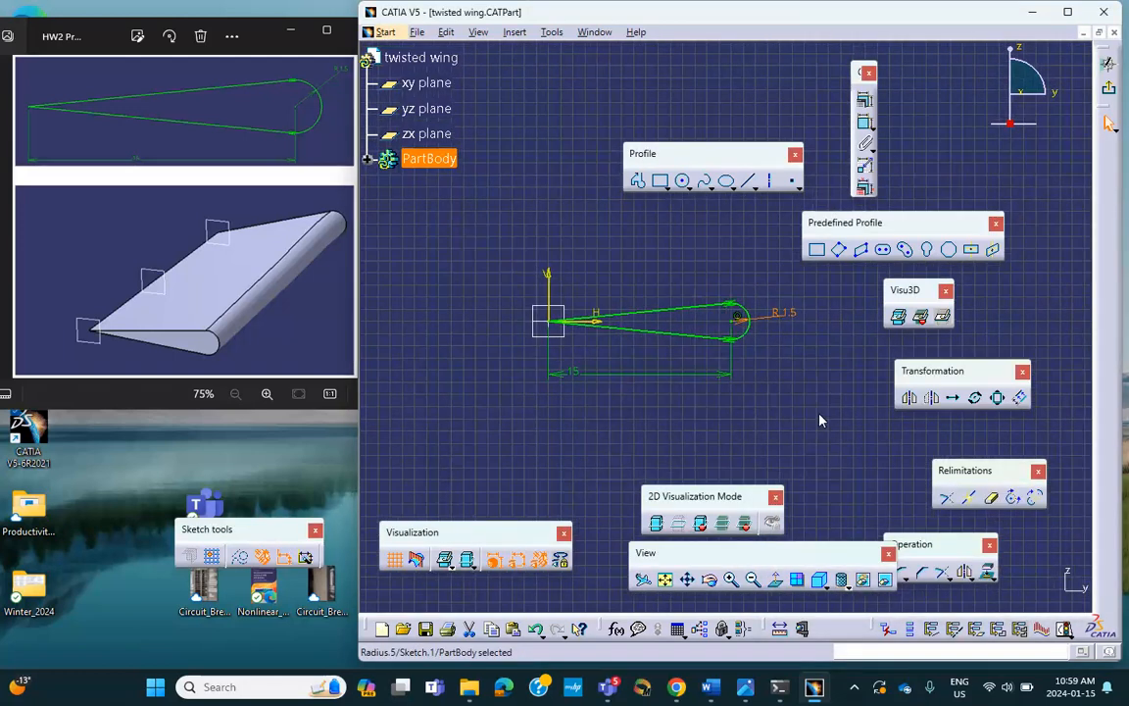
Exit the teardrop sketch and maximize the CATIA window to fill the screen.
click(1115, 93)
mouse_move(771, 304)
middle_down()
mouse_move(780, 252)
mouse_move(786, 353)
middle_up()
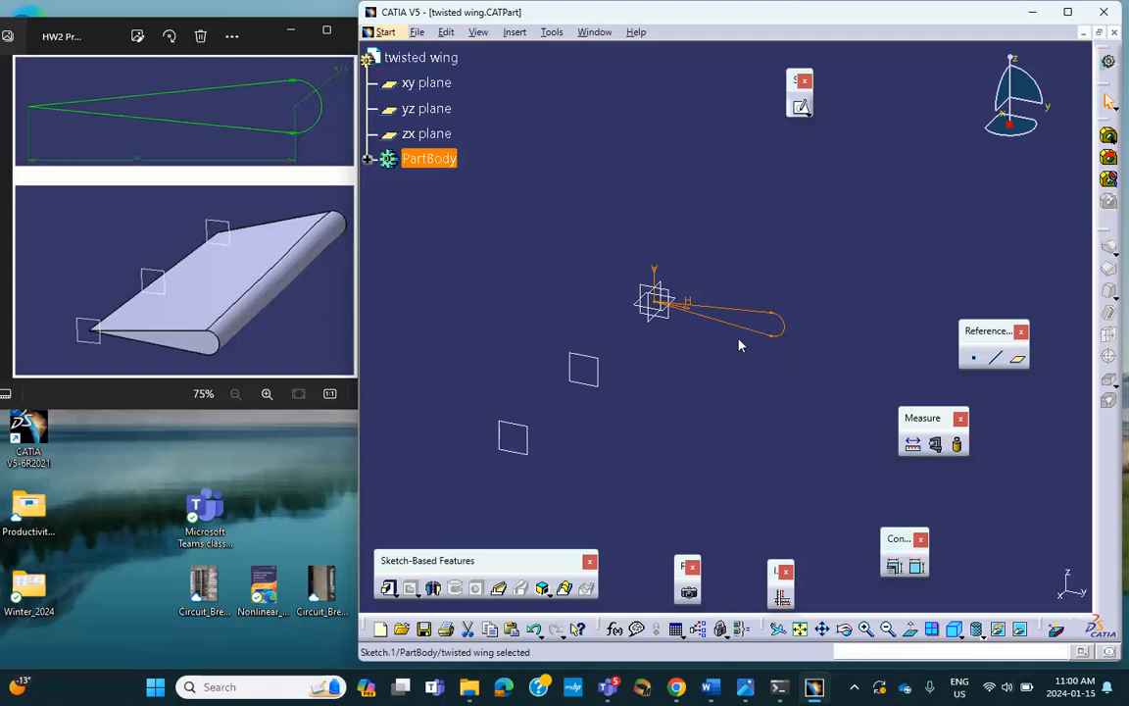
click(1099, 33)
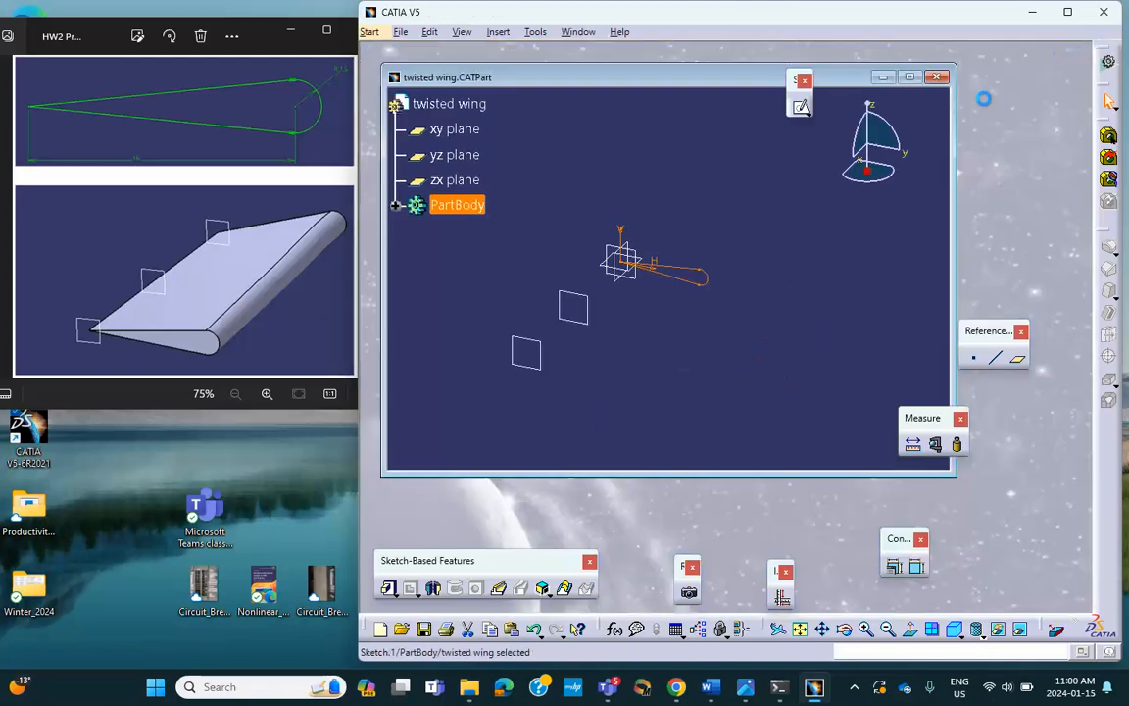
click(908, 76)
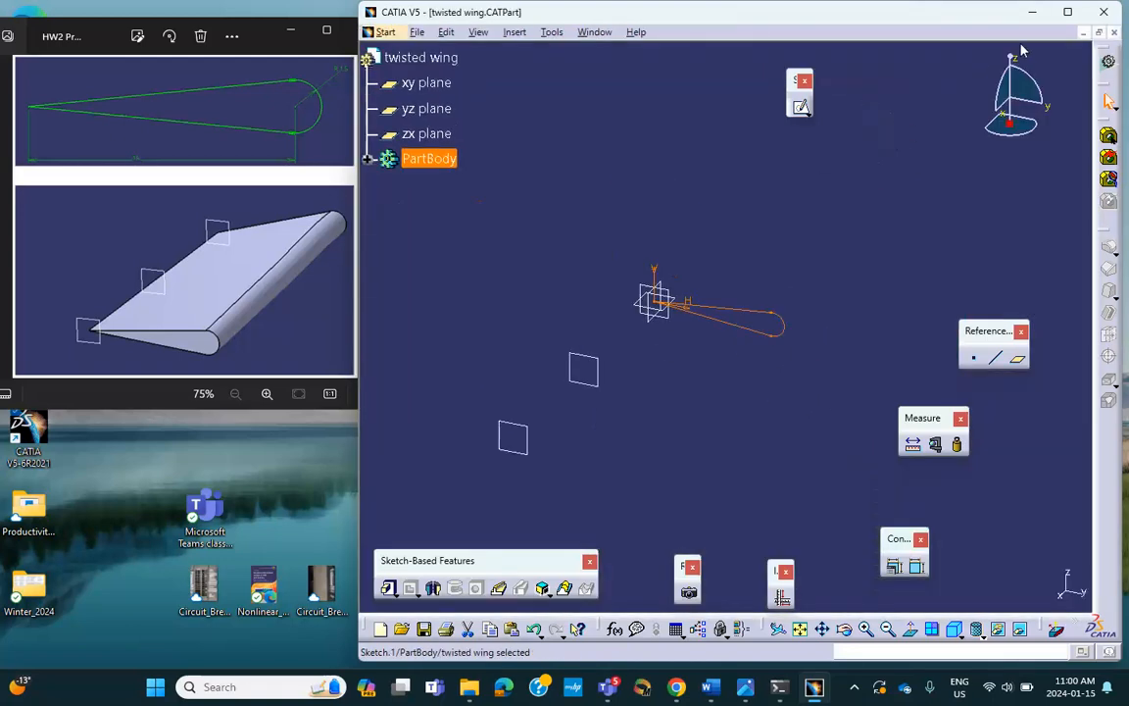
double_click(966, 14)
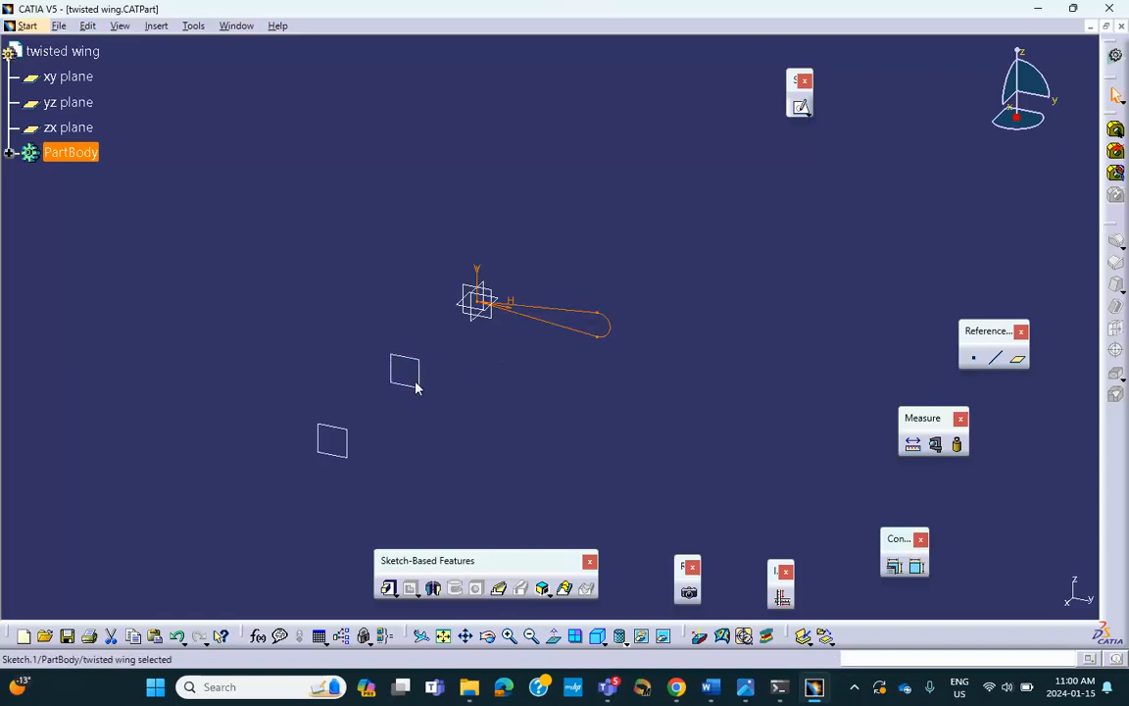
Start a new sketch on the first offset plane.
click(572, 216)
click(417, 365)
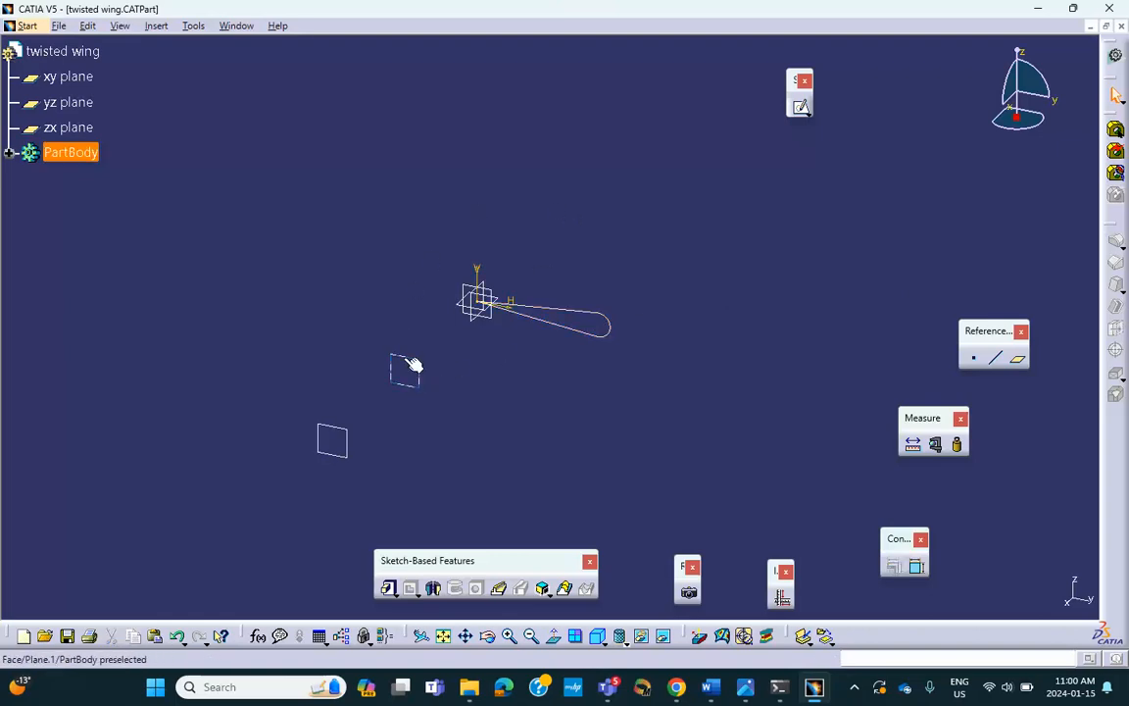
click(800, 107)
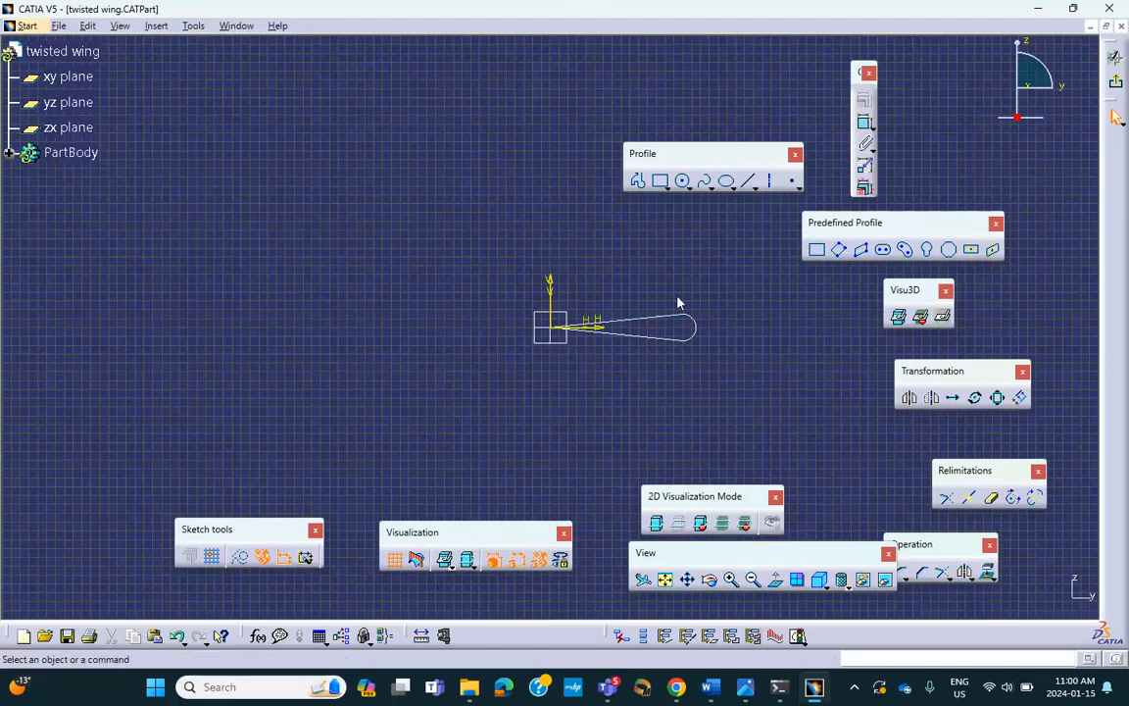
Project the two lines and the arc of the yz-plane teardrop profile onto the first offset plane's sketch.
mouse_move(683, 252)
middle_down()
mouse_move(613, 322)
mouse_move(596, 250)
mouse_move(578, 238)
middle_up()
middle_drag(574, 238, 267, 202)
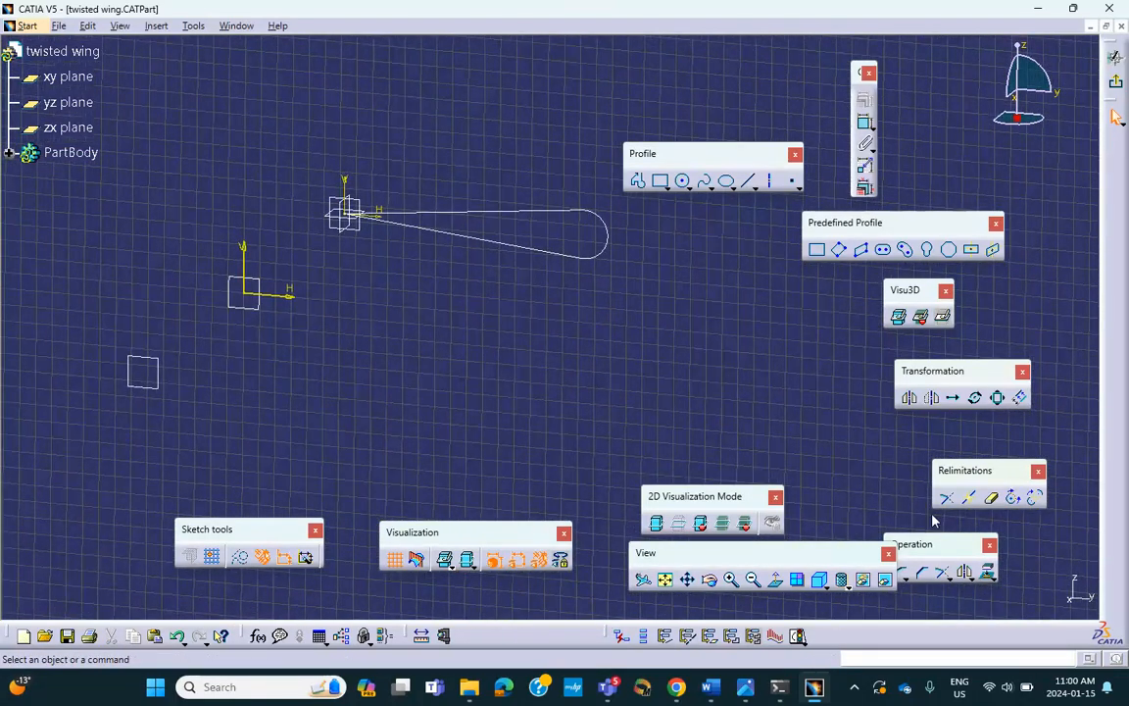
drag(946, 544, 986, 549)
click(1026, 579)
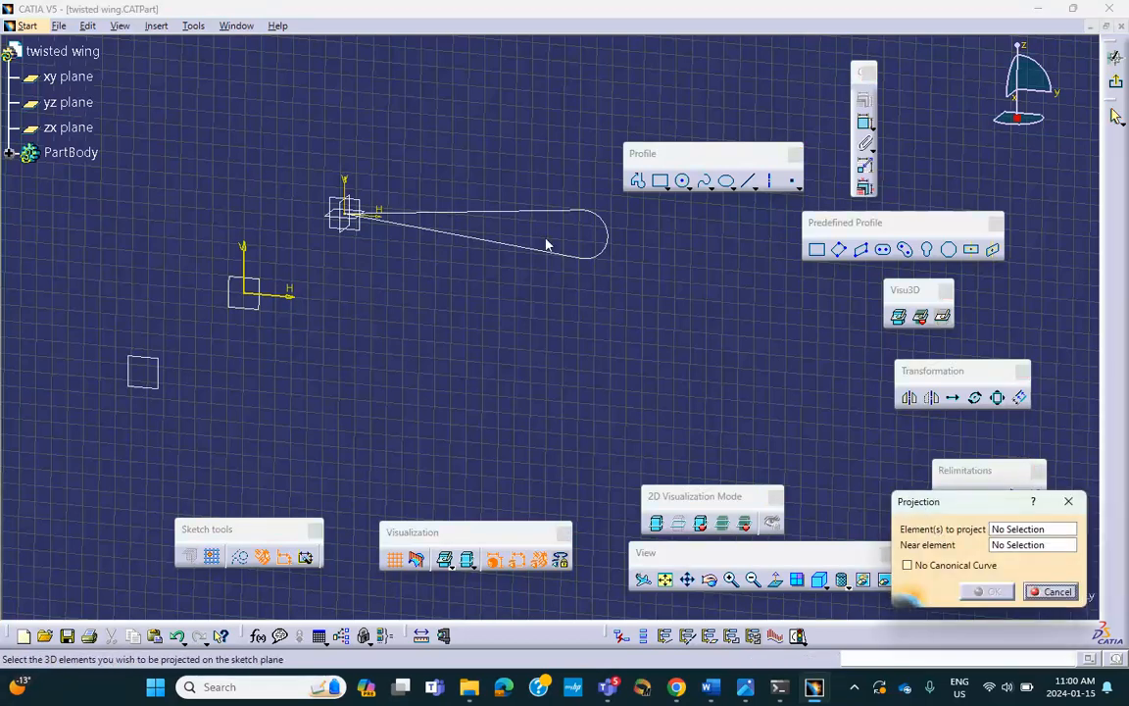
click(535, 209)
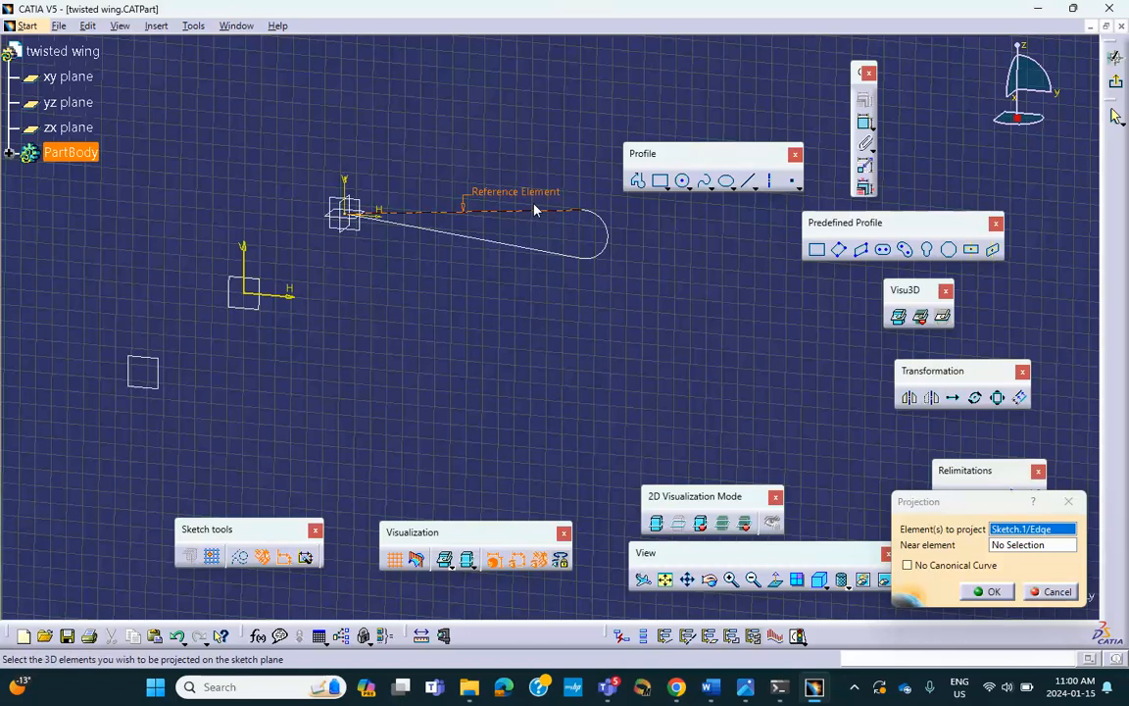
click(611, 241)
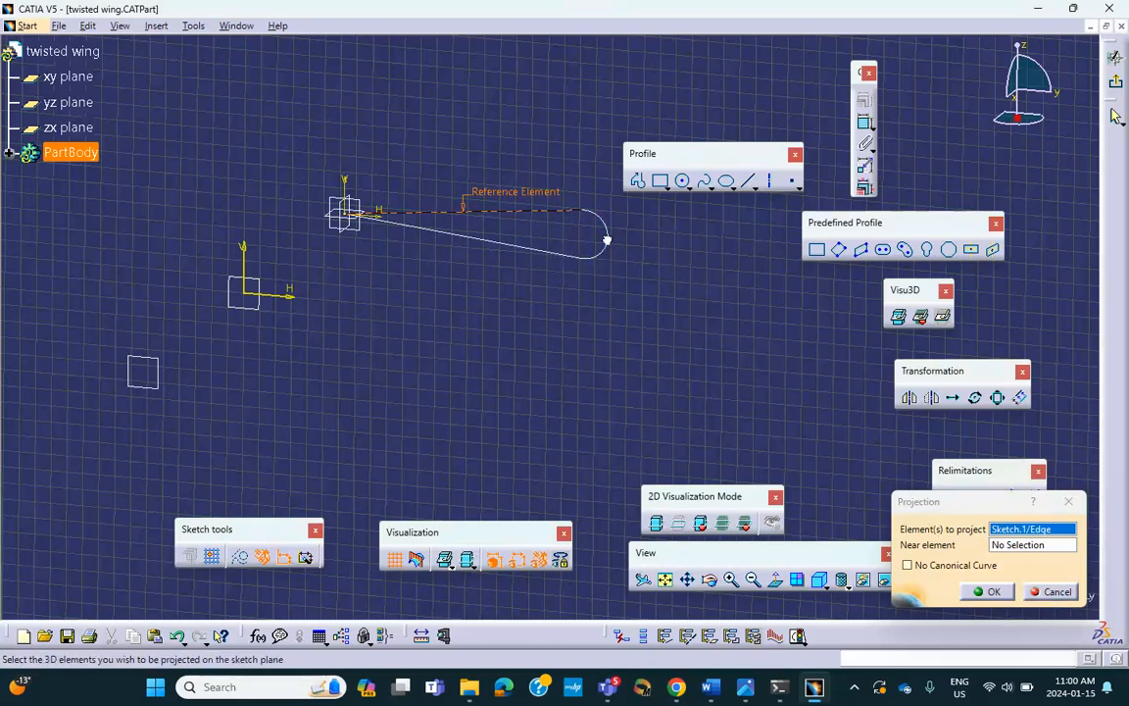
click(534, 251)
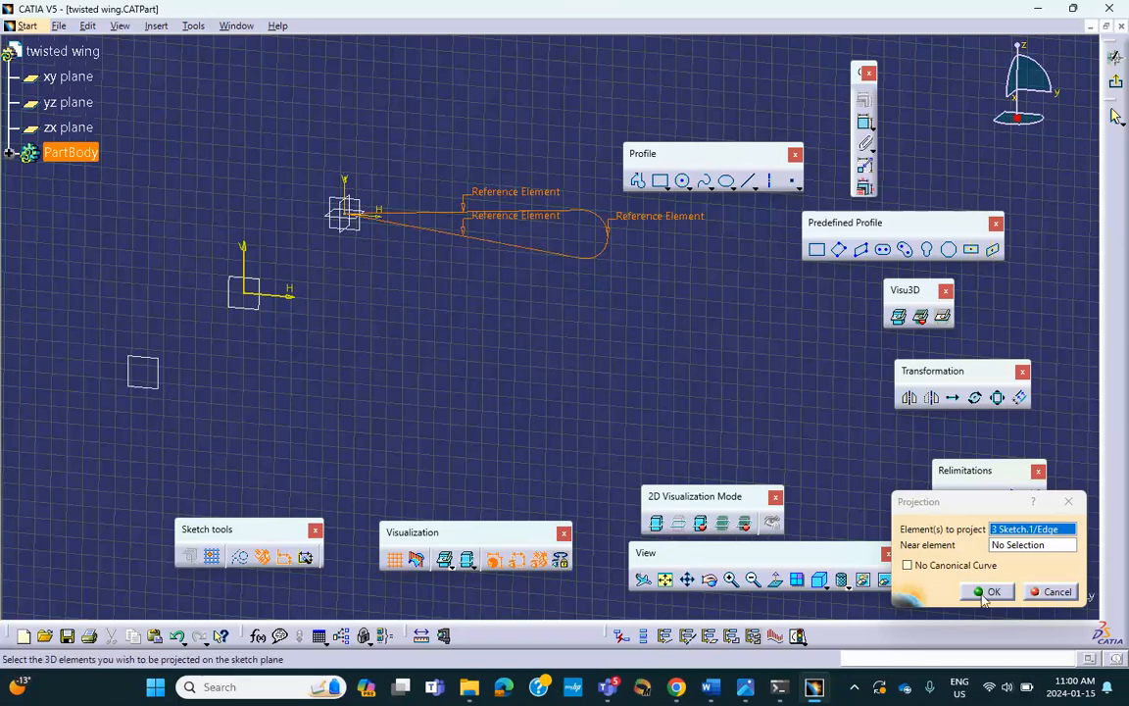
click(999, 590)
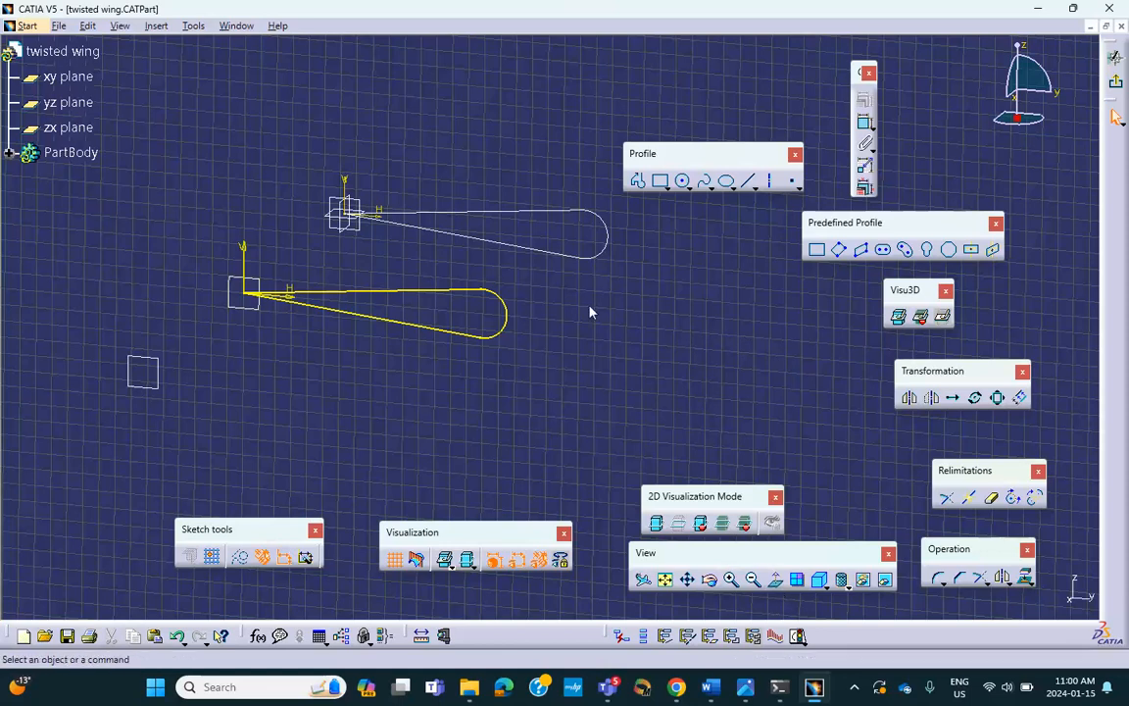
Hide Sketch.1 in the PartBody and set the view normal to the current sketch plane.
click(9, 154)
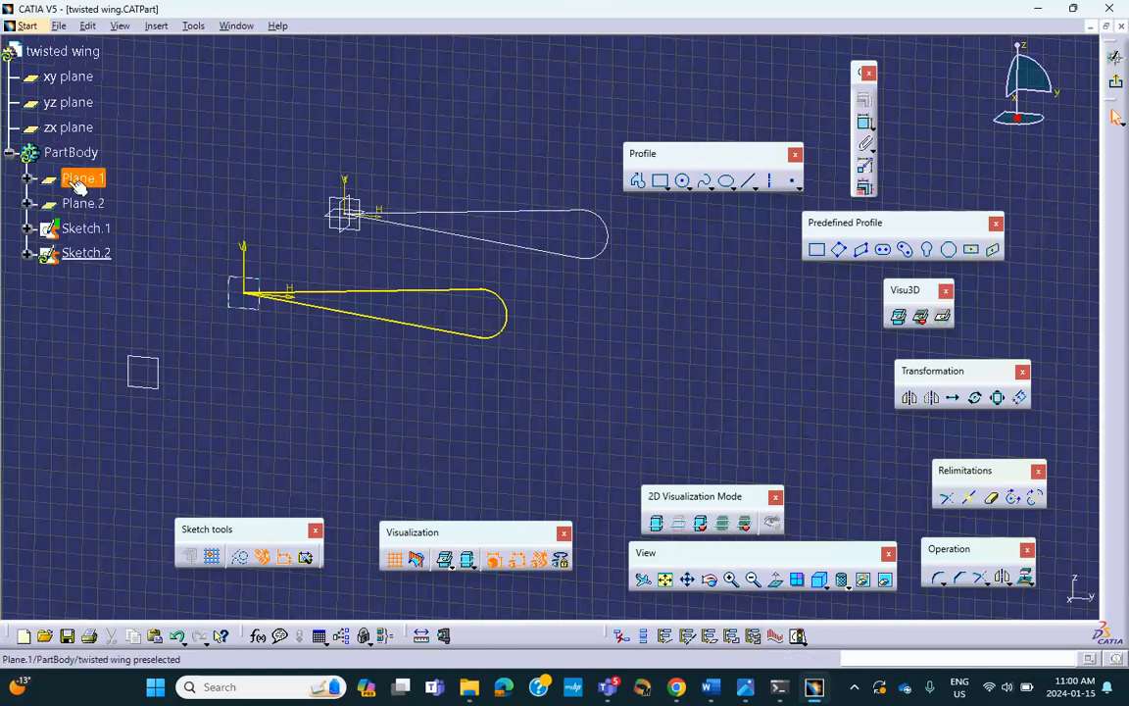
right_click(100, 227)
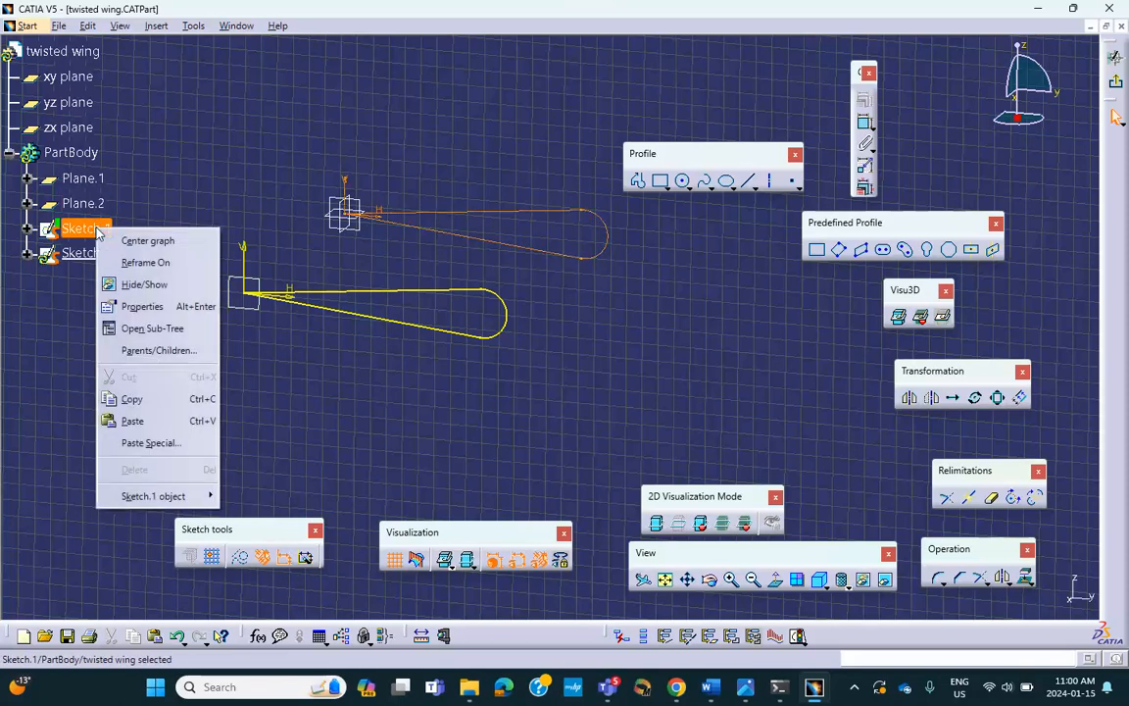
click(145, 290)
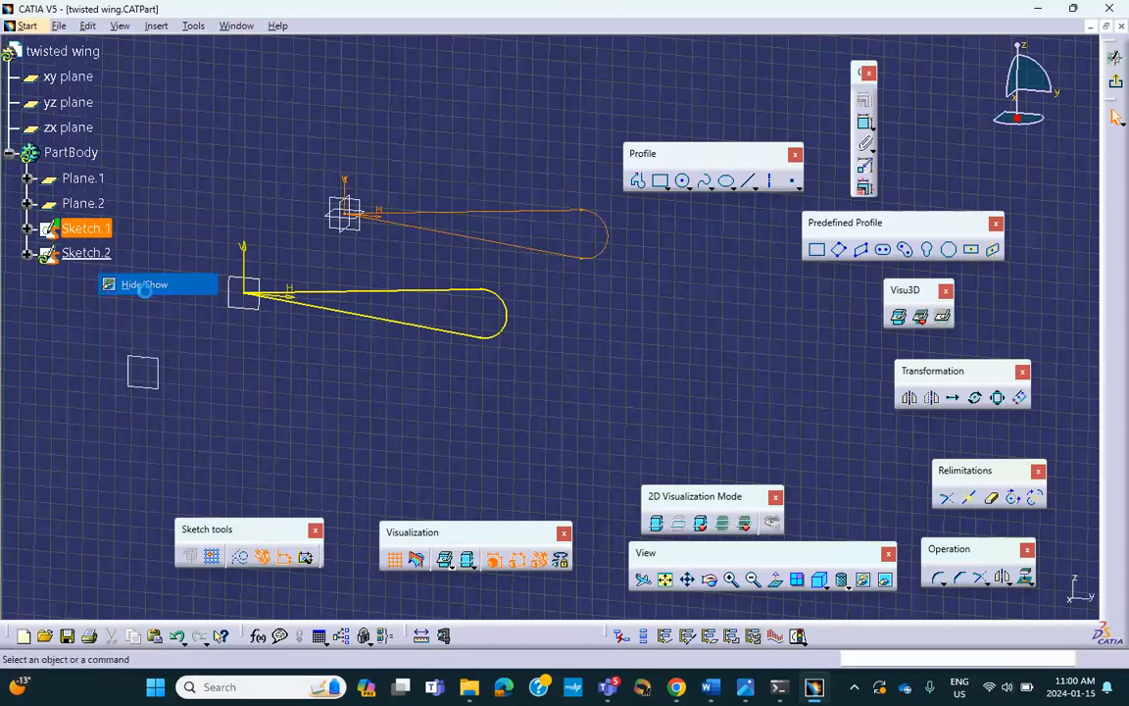
click(774, 579)
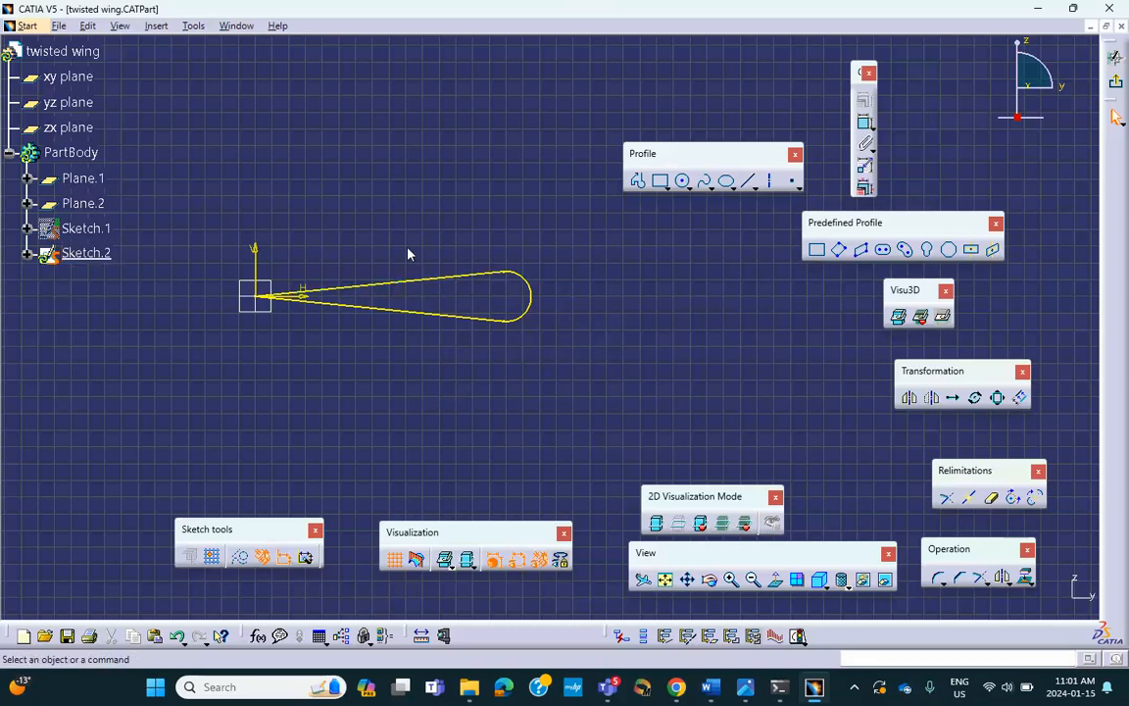
Exit the sketch containing the projected teardrop on the first offset plane.
right_click(93, 254)
key(Escape)
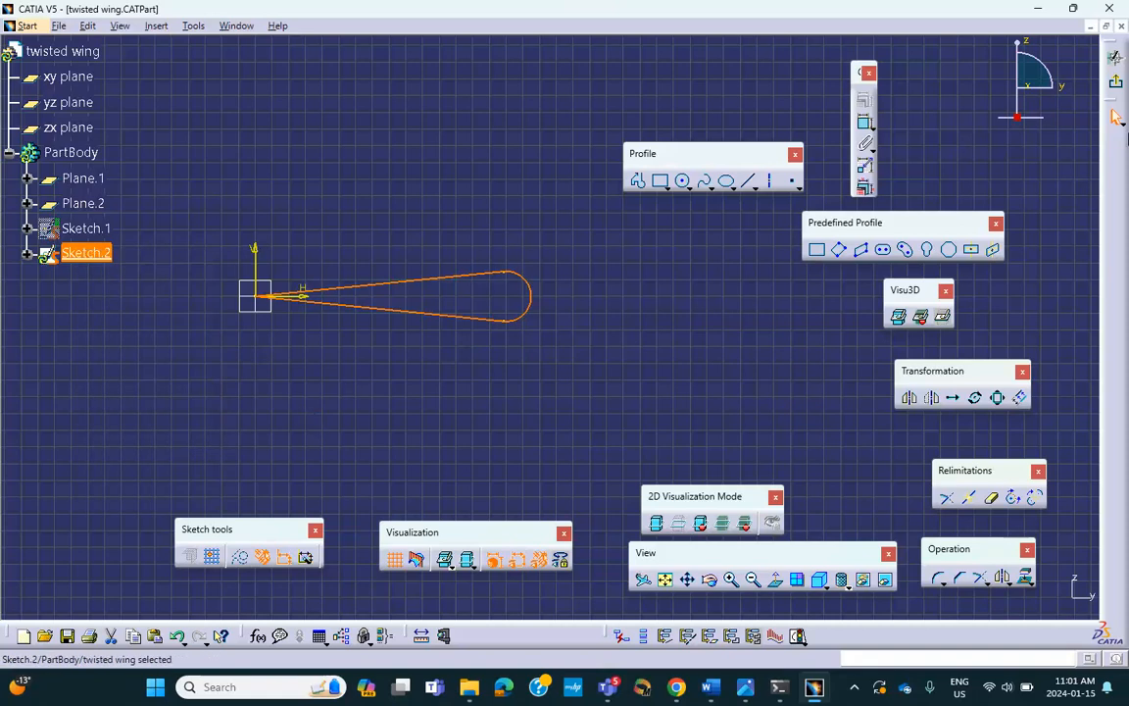
click(1116, 116)
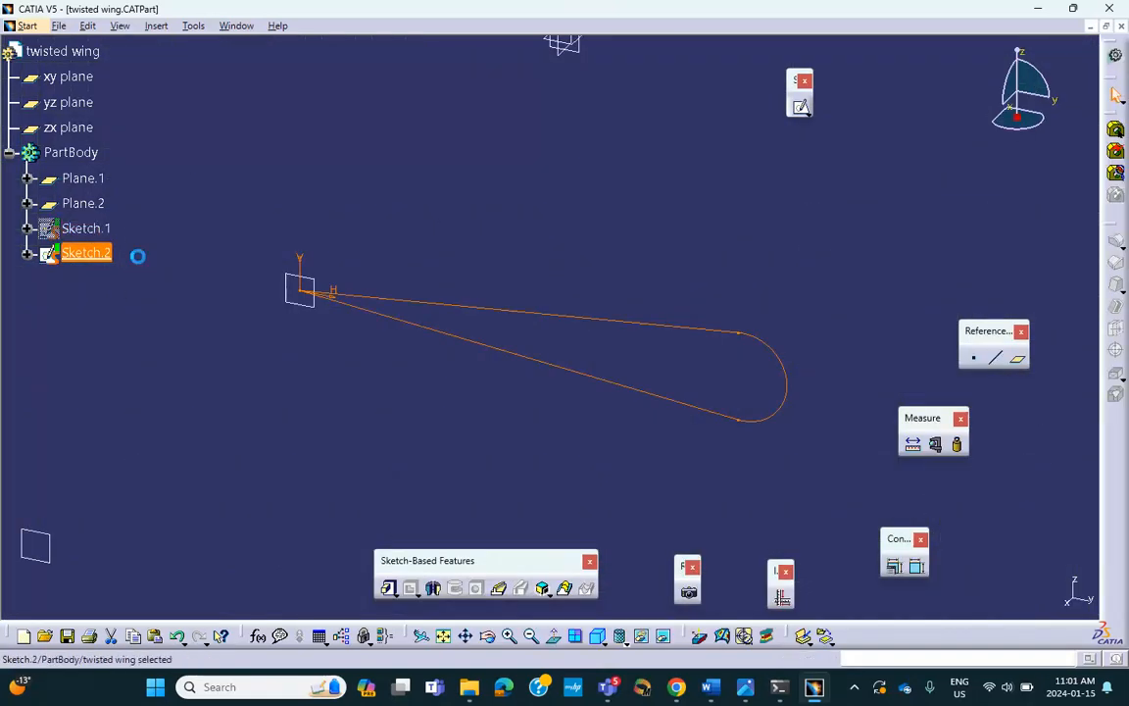
Show Sketch.1 and hide it again.
right_click(108, 230)
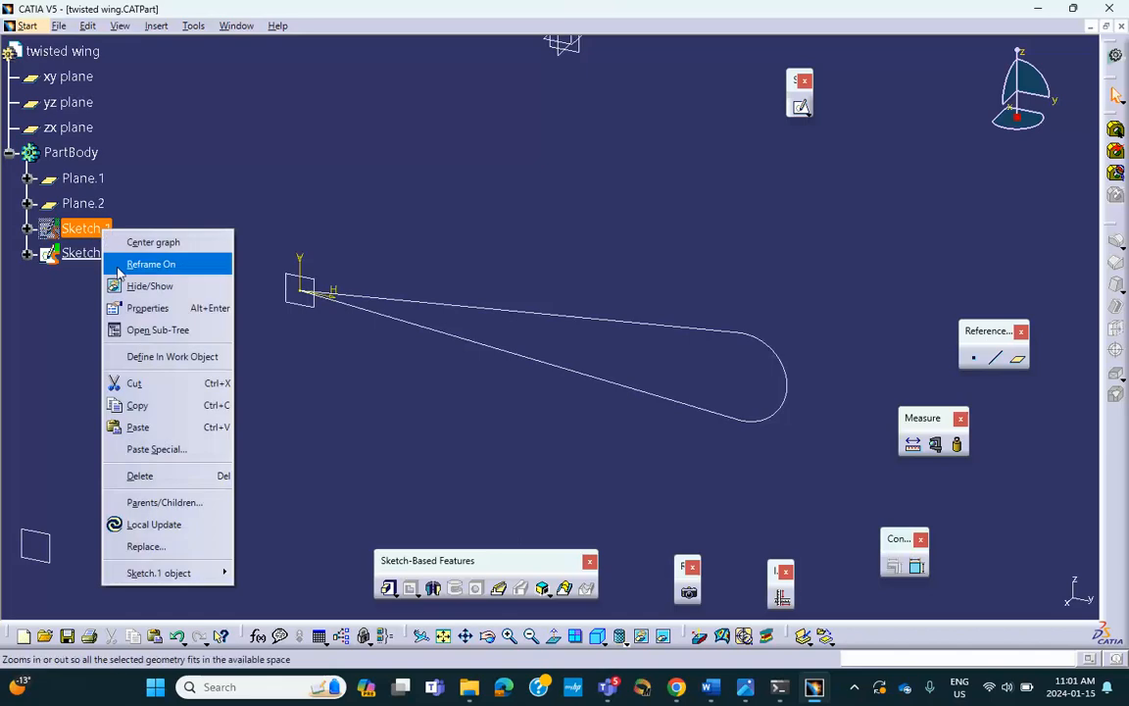
click(123, 285)
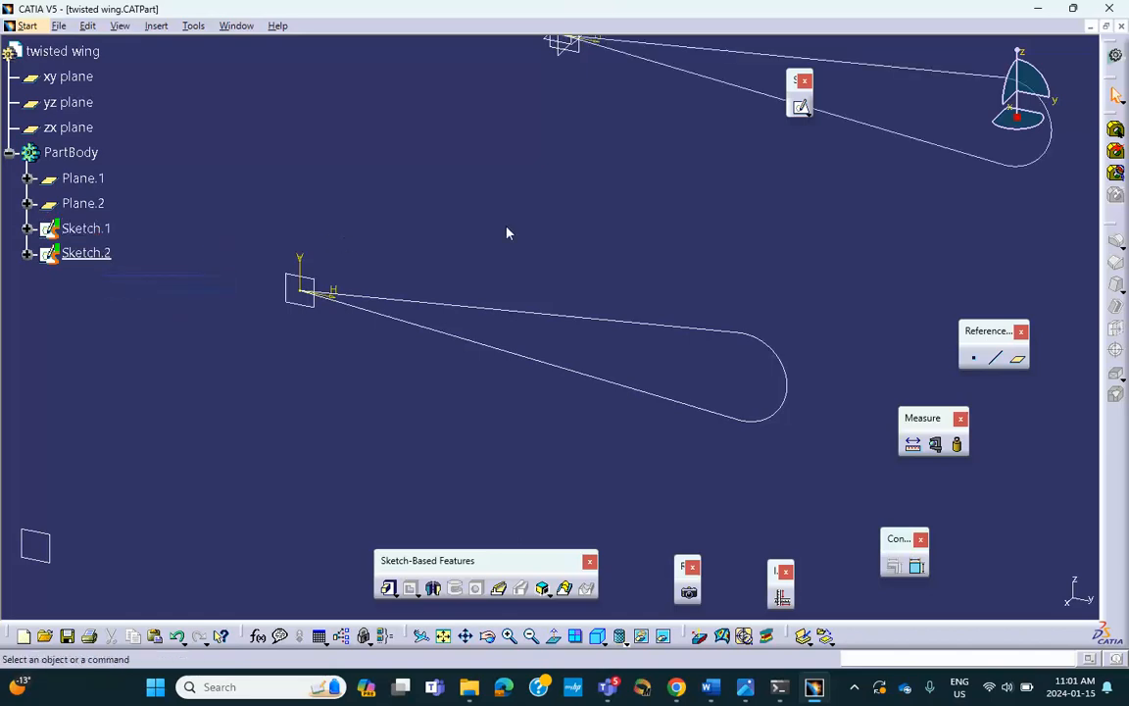
right_click(83, 229)
click(106, 257)
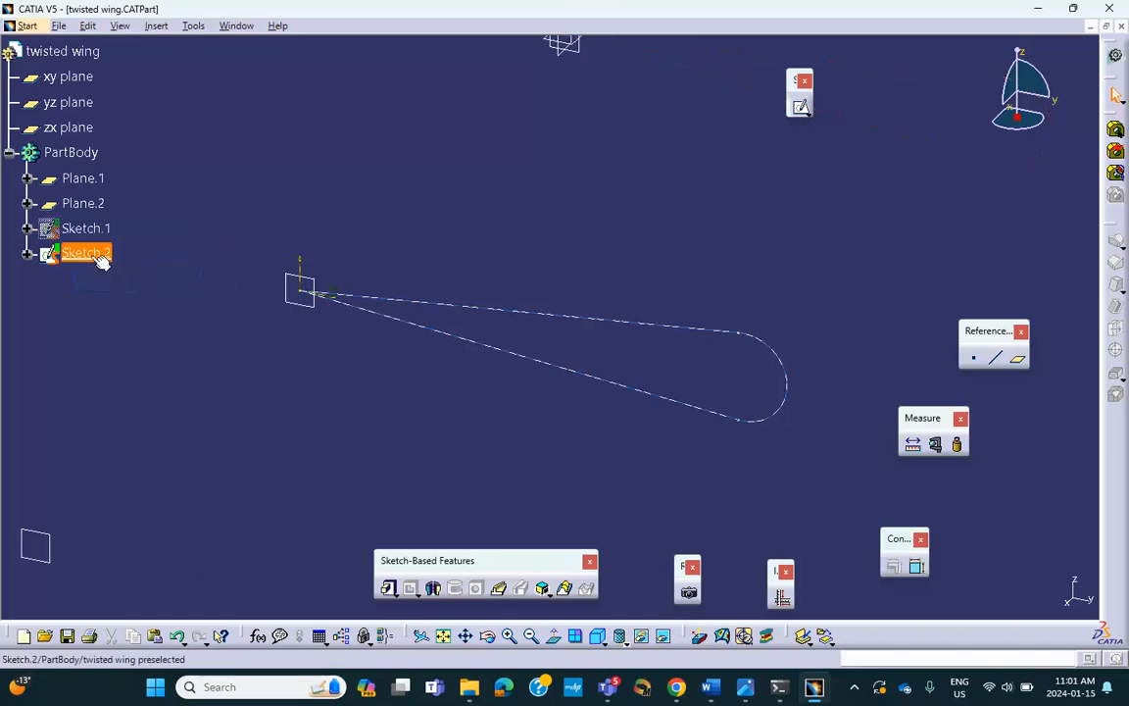
Isolate Sketch.2 from its projection references and open it for editing.
right_click(102, 263)
mouse_move(152, 608)
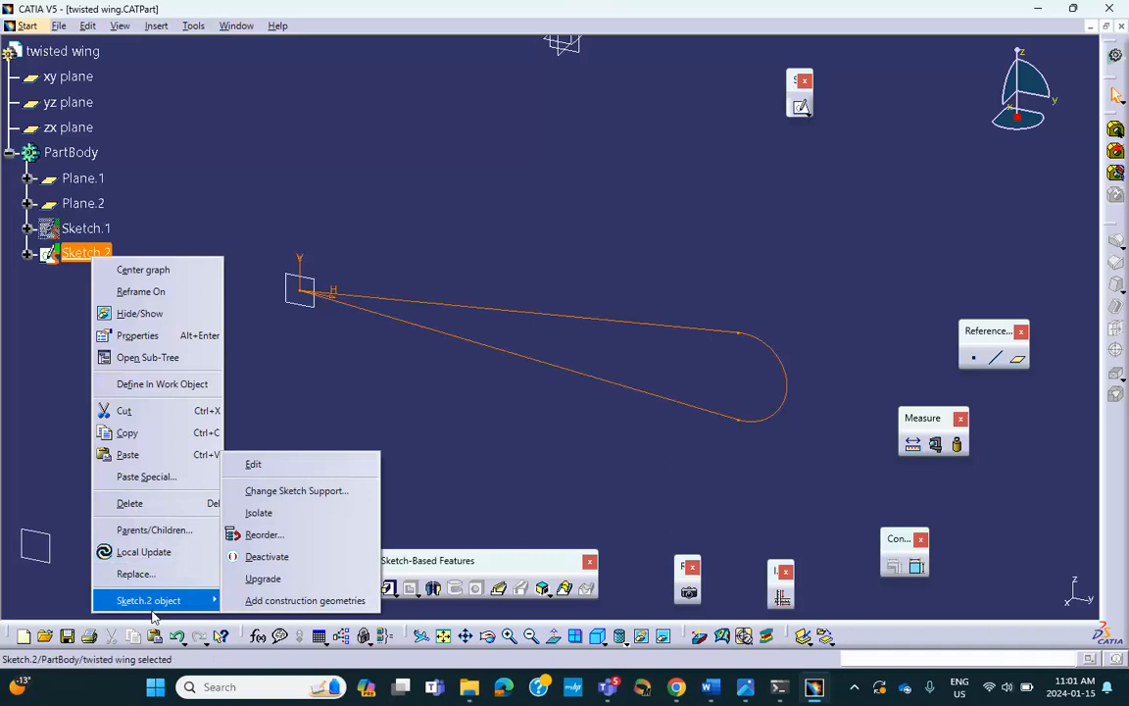
click(258, 512)
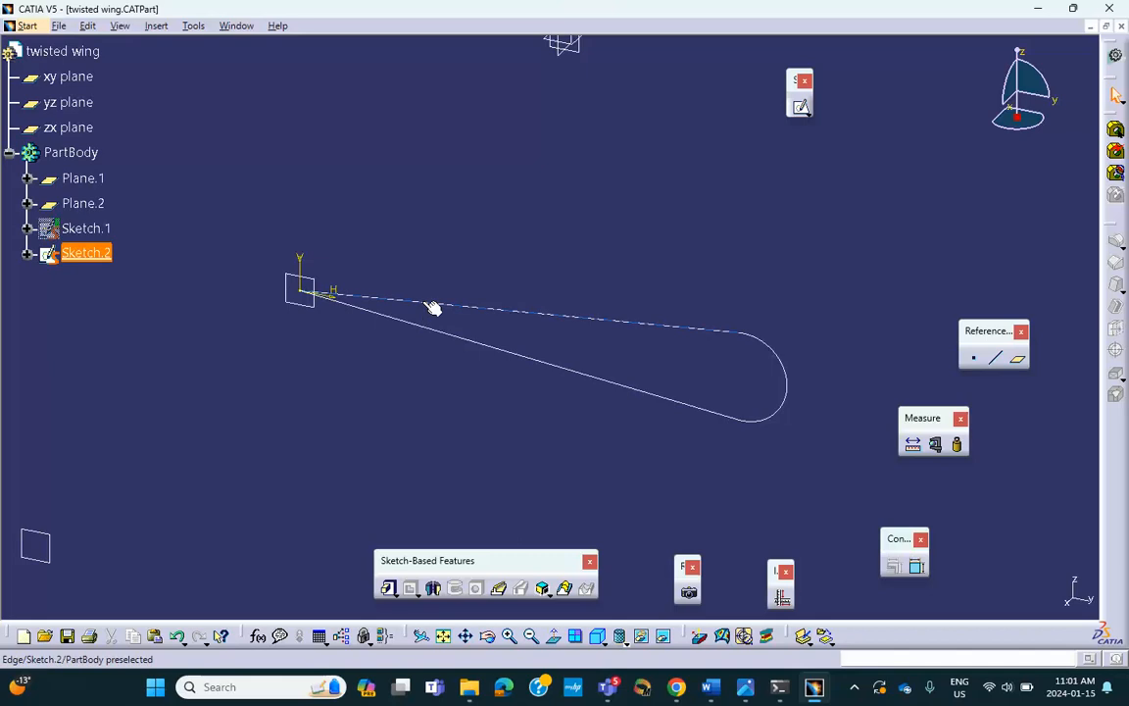
double_click(94, 254)
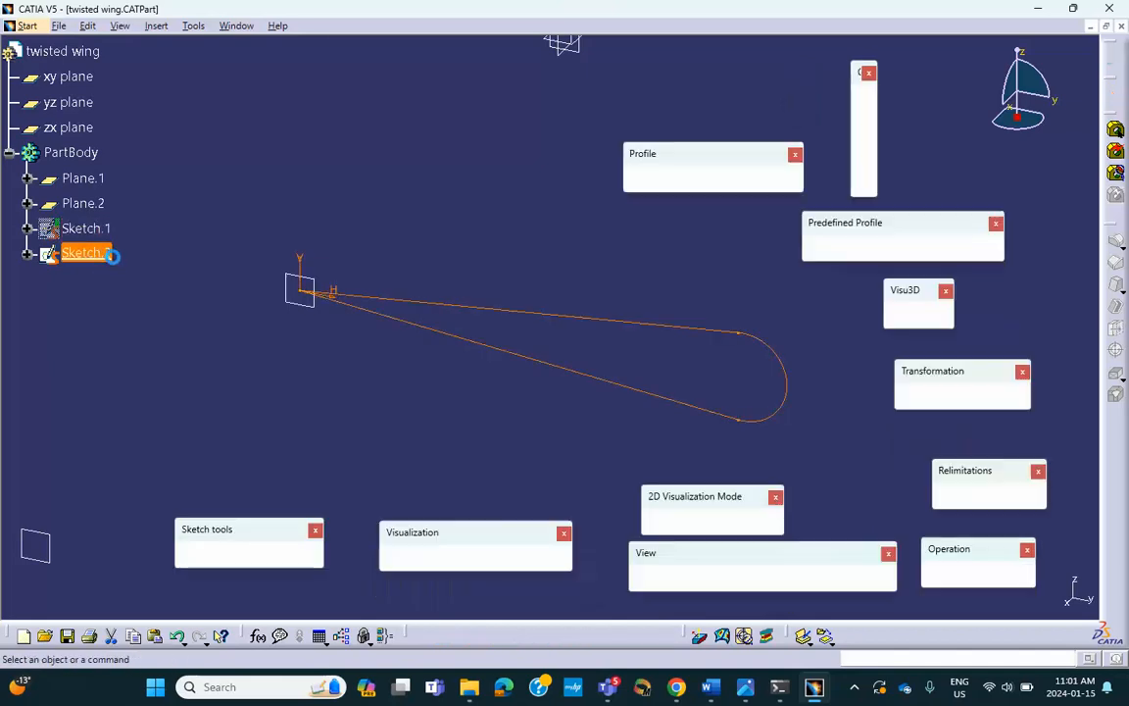
middle_drag(229, 244, 102, 245)
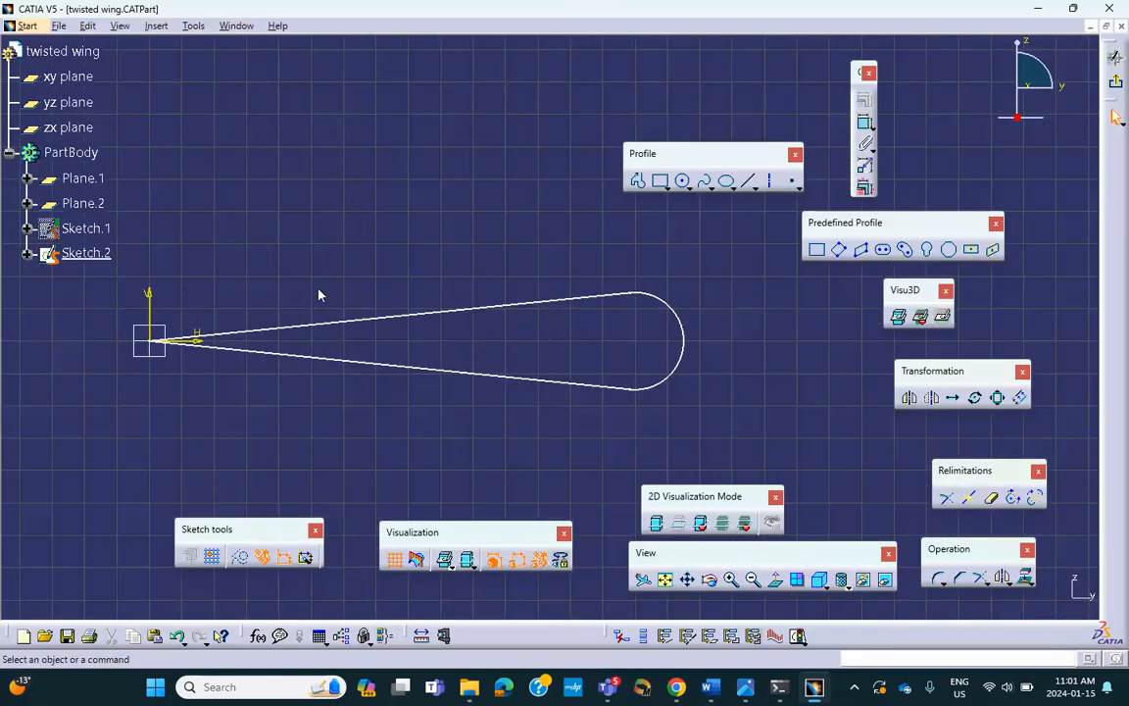
Rotate the teardrop's two lines and arc by 5 degrees about the sketch origin, with duplicate mode turned off.
click(360, 328)
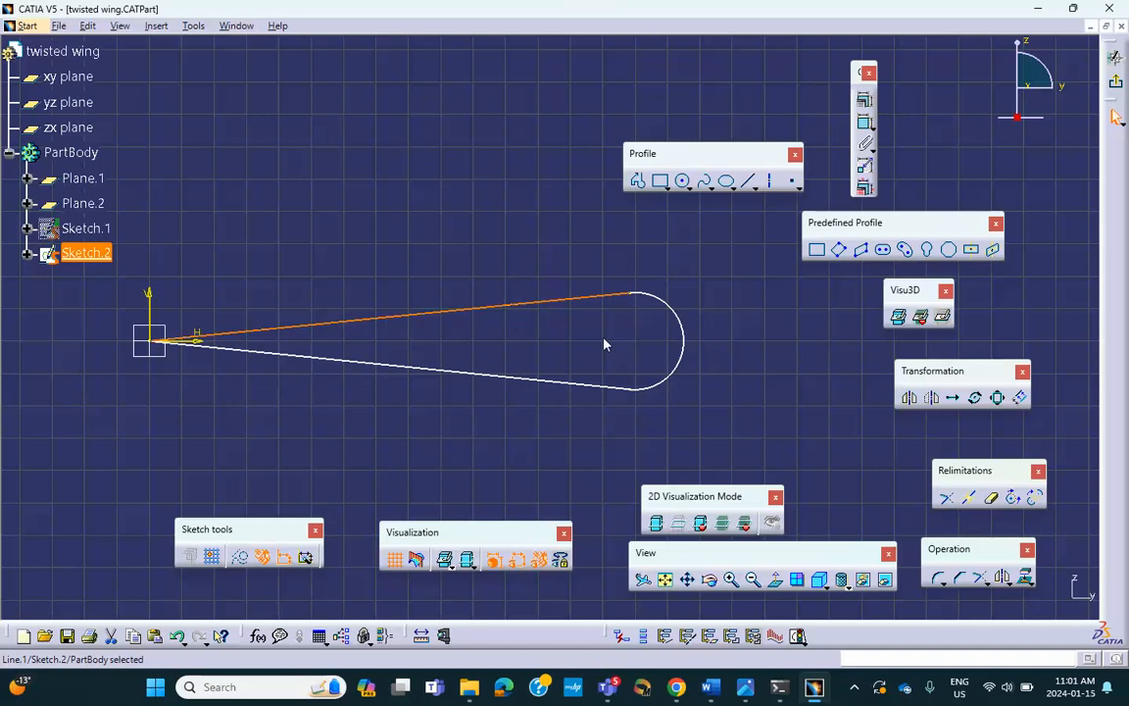
click(682, 323)
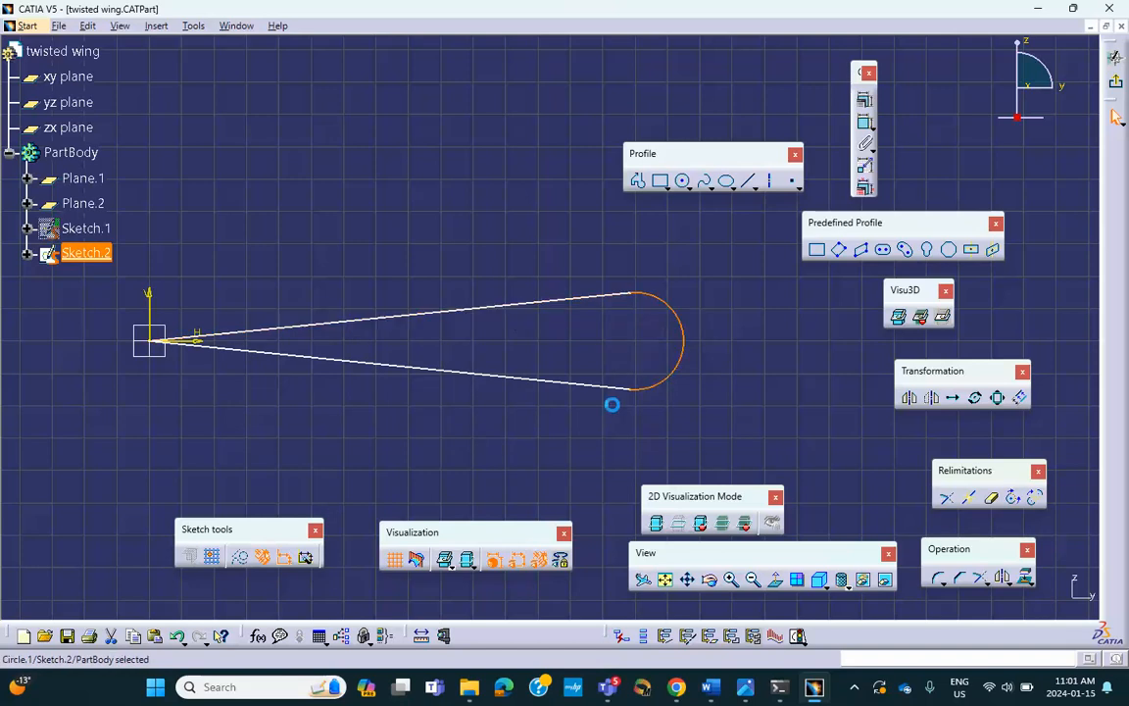
click(456, 321)
click(459, 310)
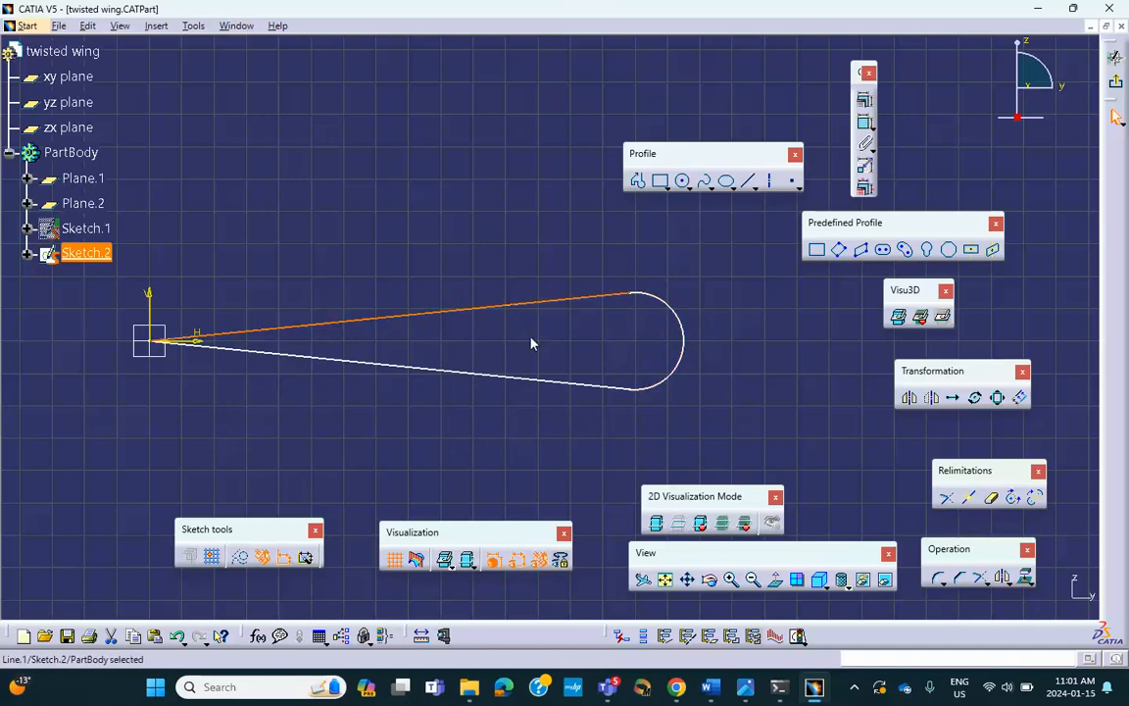
ctrl+click(684, 323)
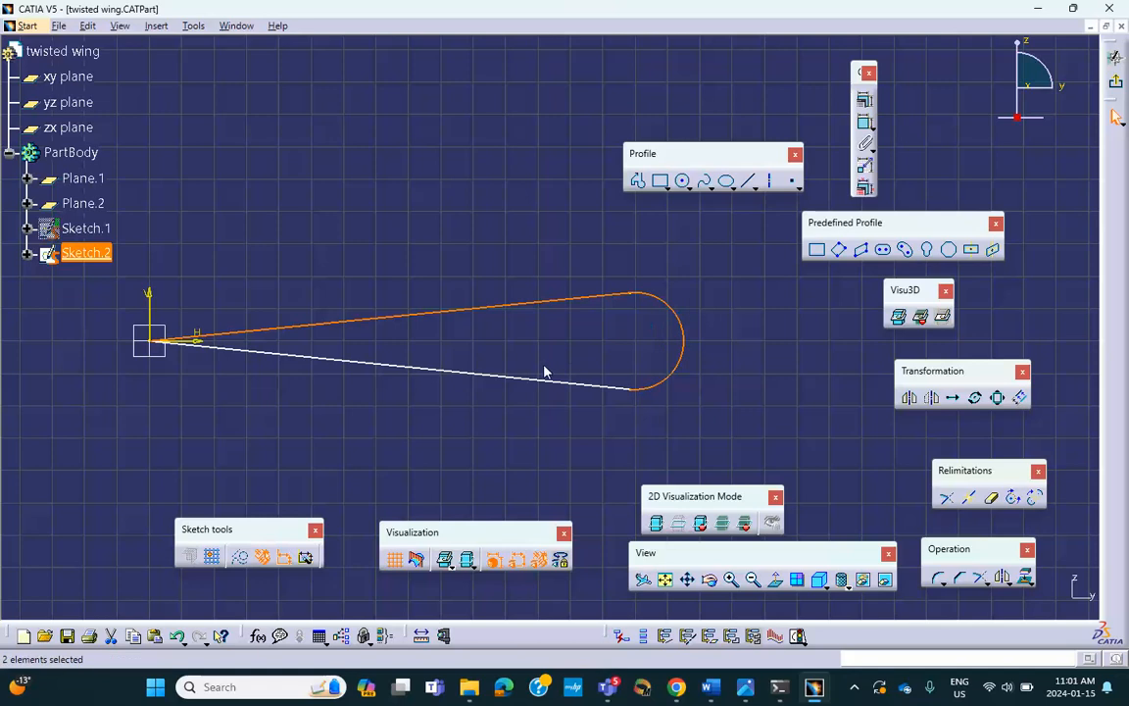
ctrl+click(550, 385)
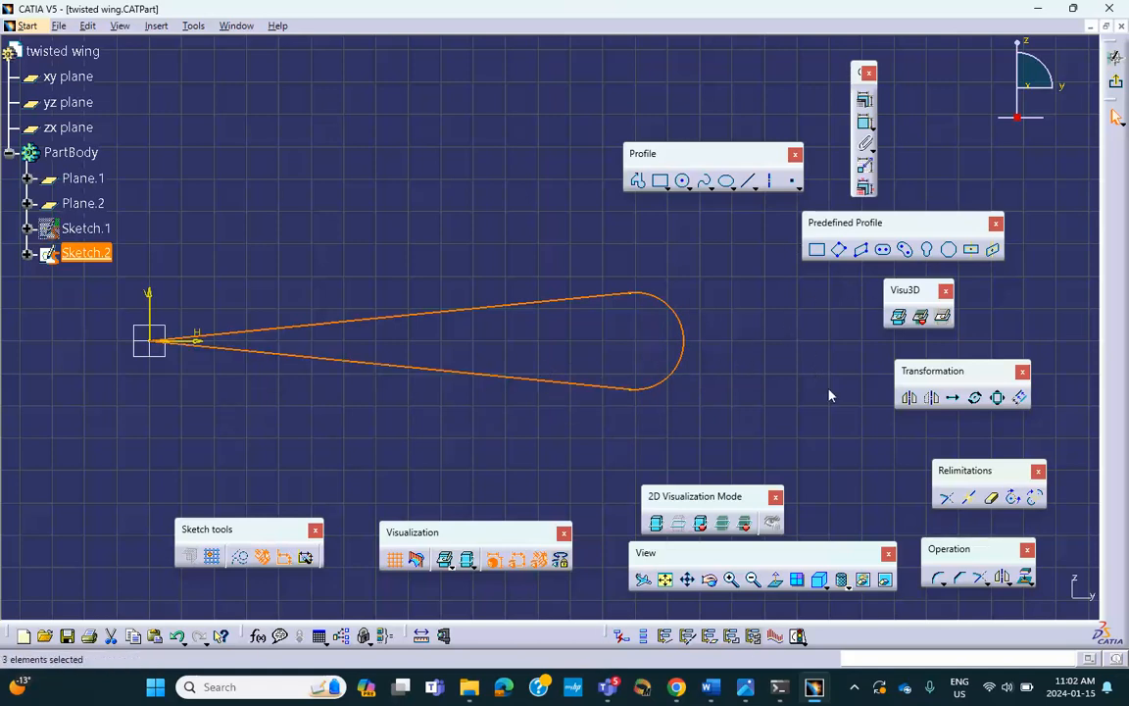
click(975, 398)
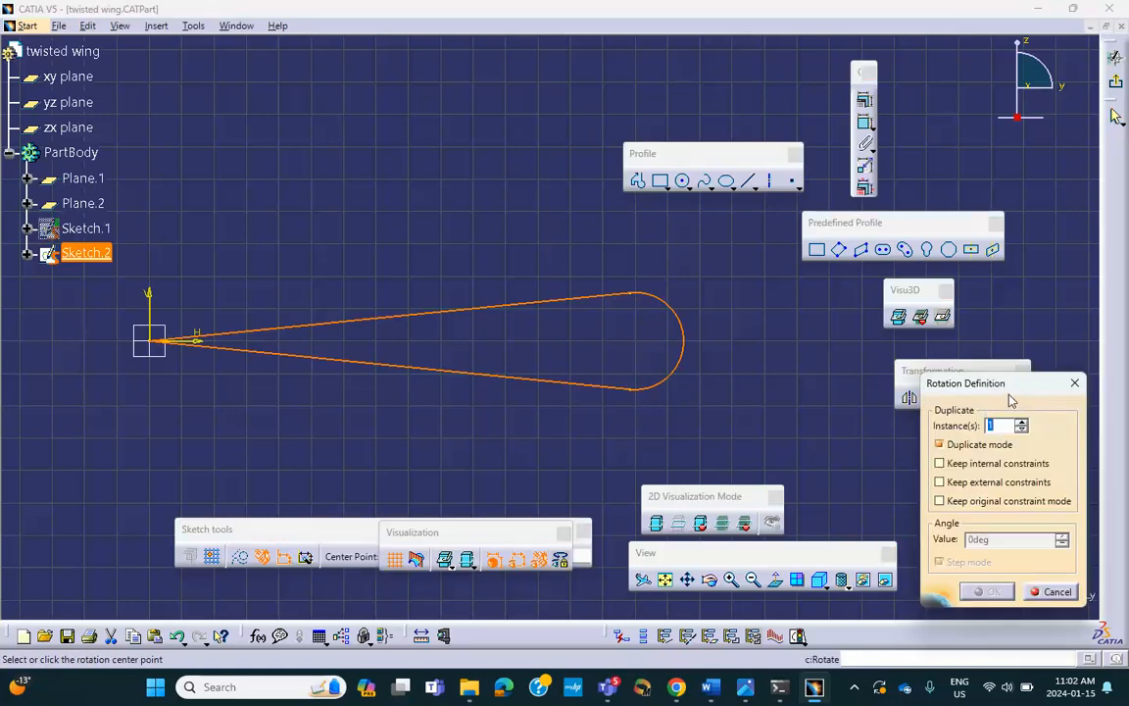
click(941, 446)
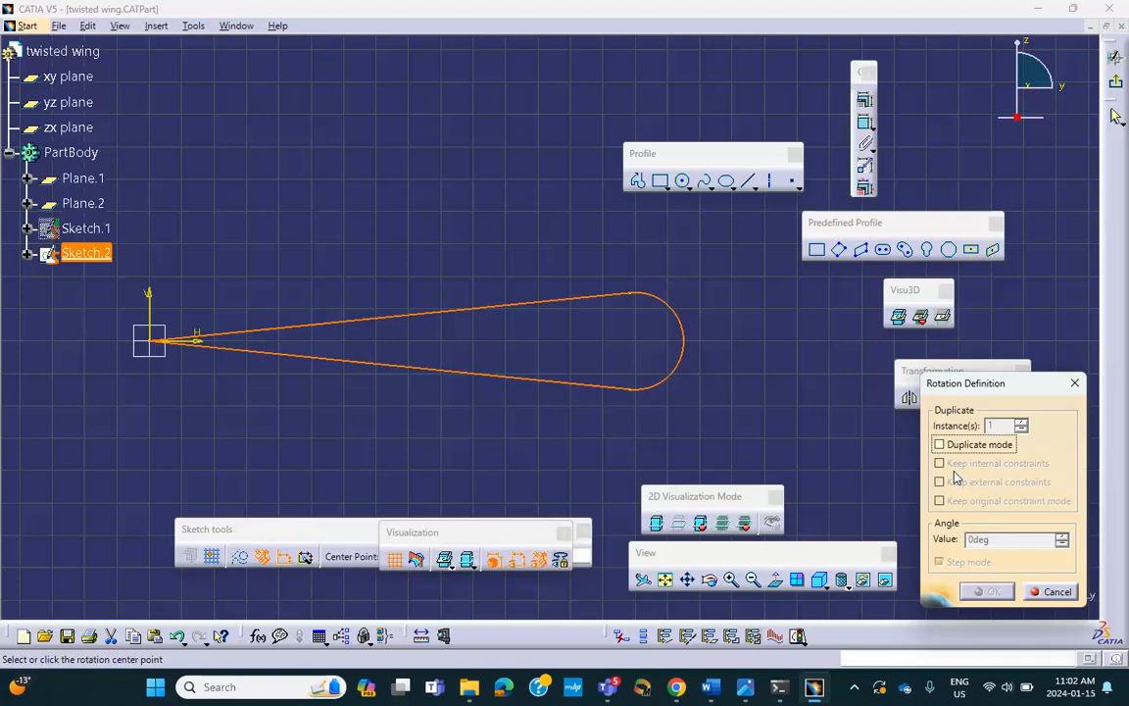
click(149, 340)
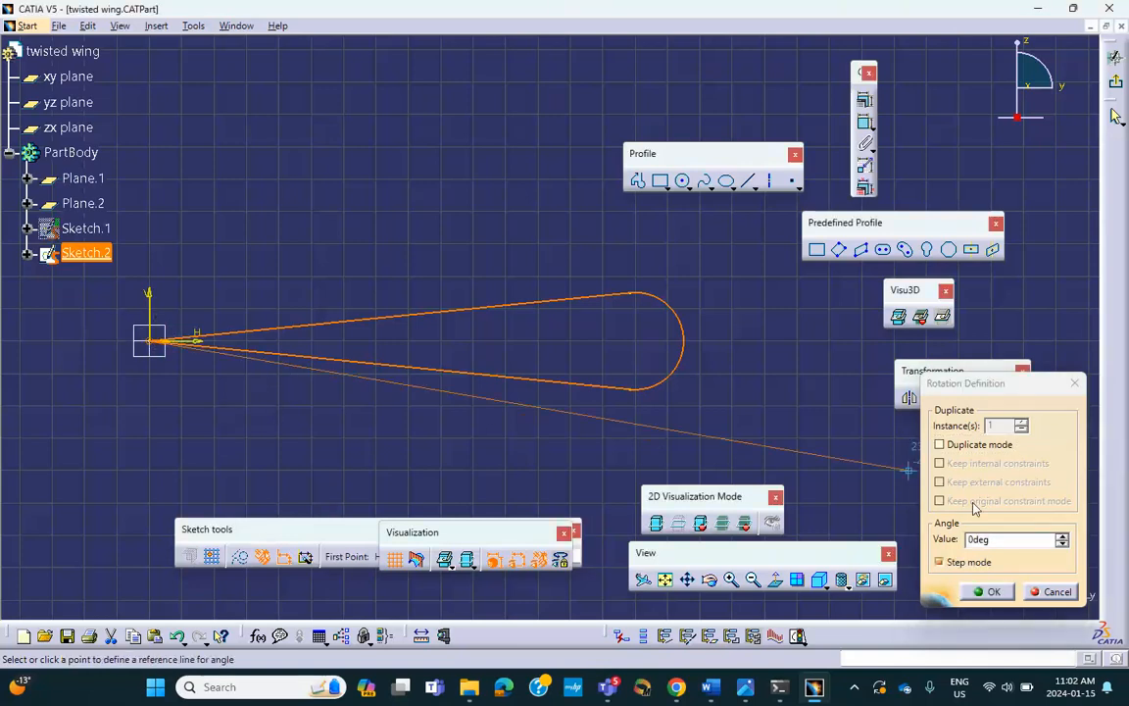
double_click(986, 539)
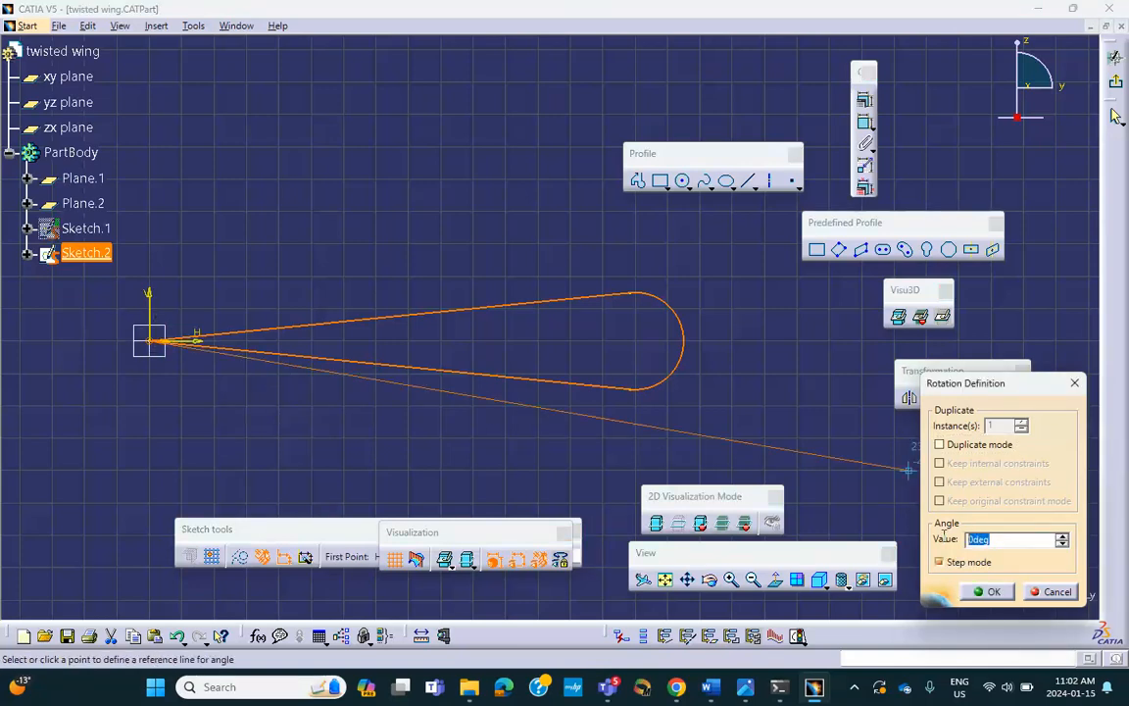
text(5)
click(993, 592)
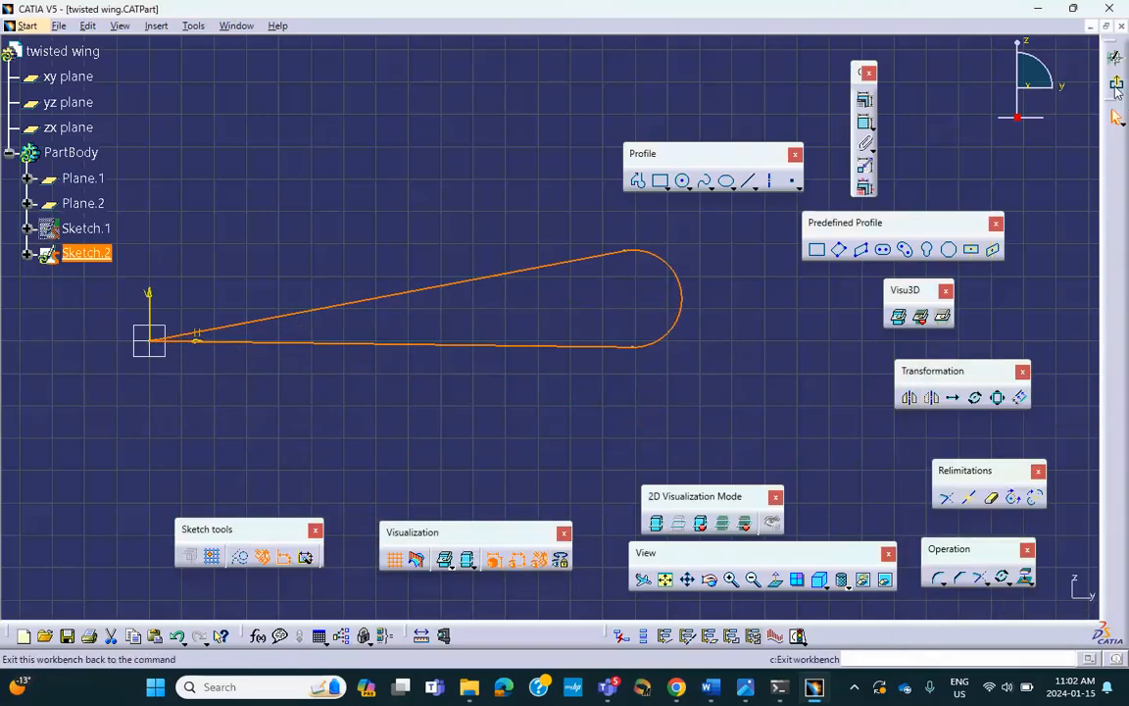
Exit the rotated teardrop sketch and show Sketch.1.
click(863, 187)
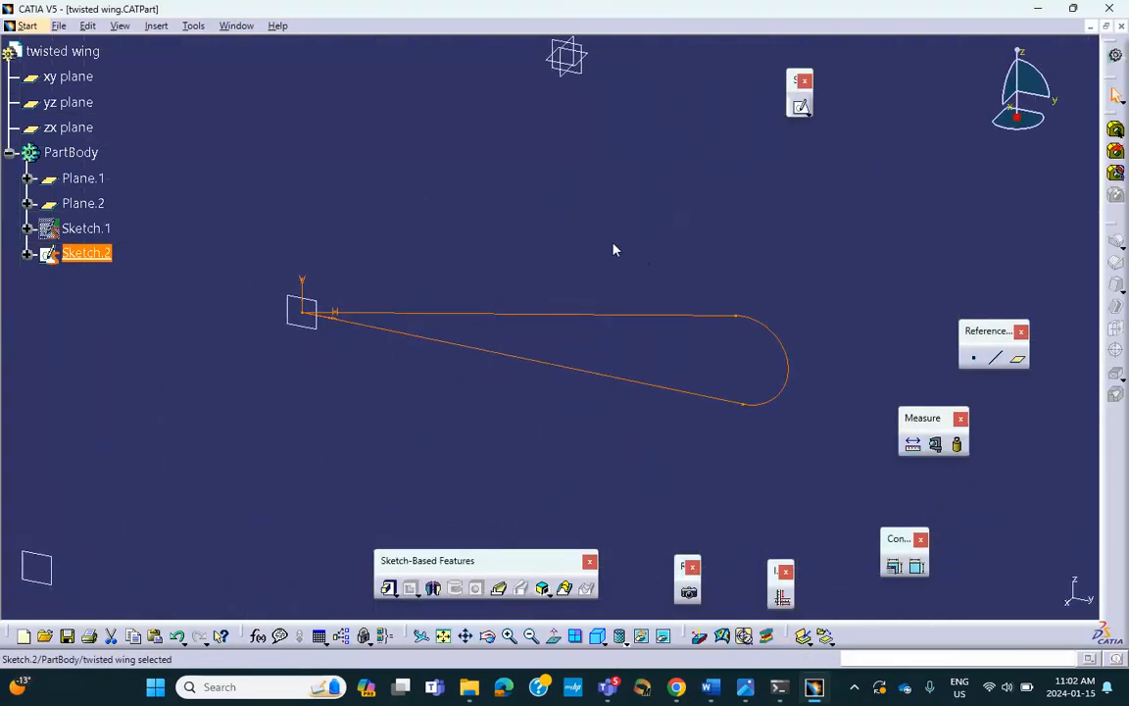
right_click(95, 229)
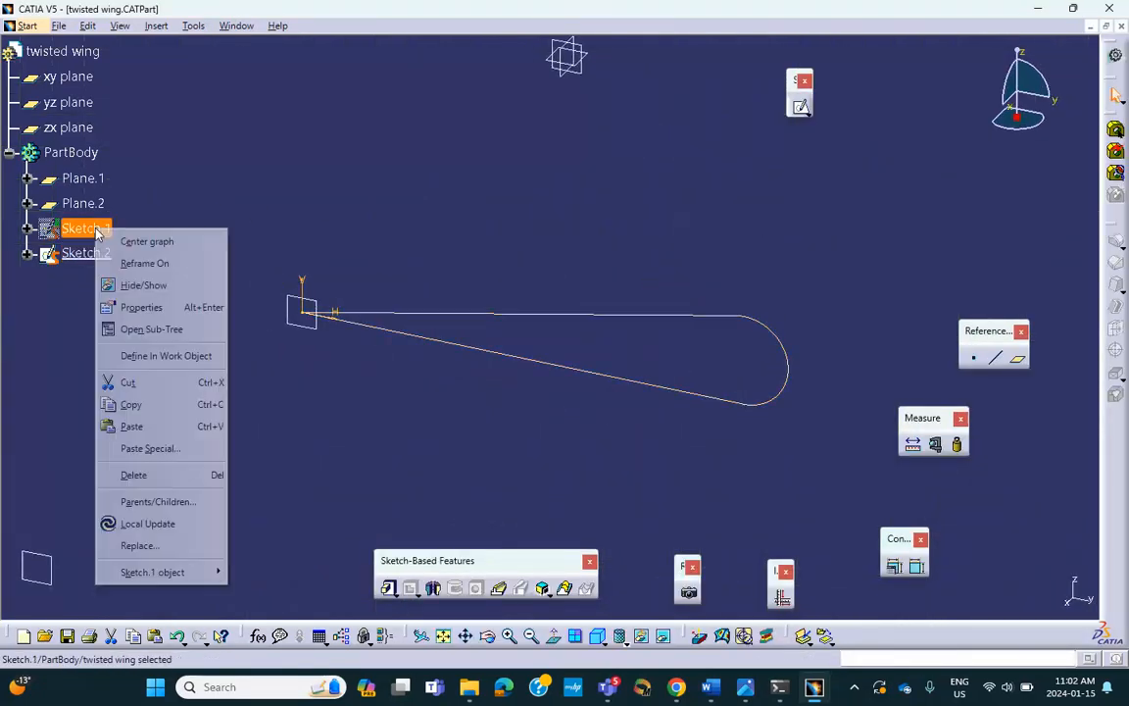
click(138, 287)
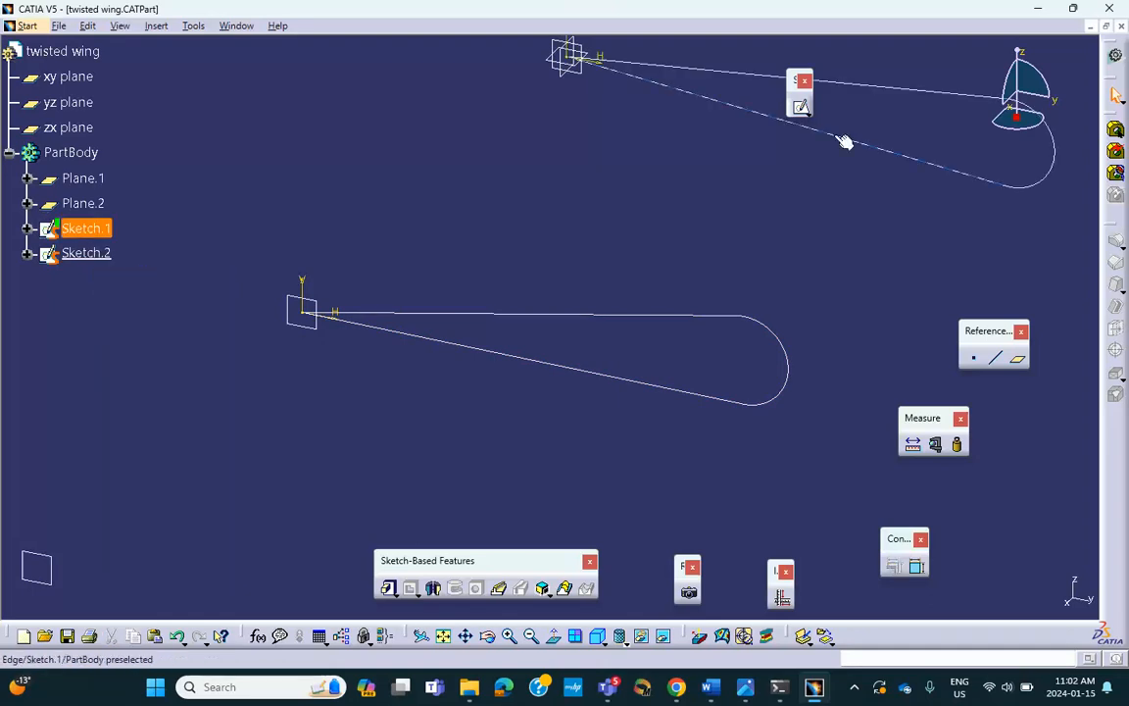
click(110, 267)
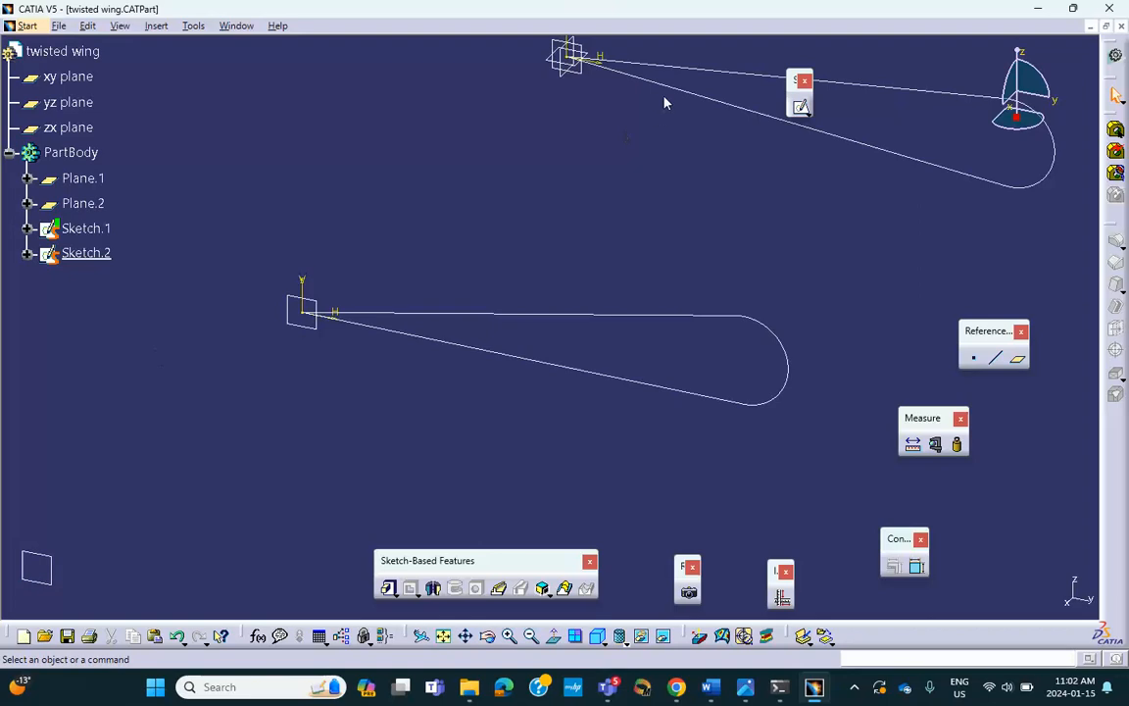
Start a new sketch on the second offset plane, Plane.2, and hide Sketch.1.
click(34, 555)
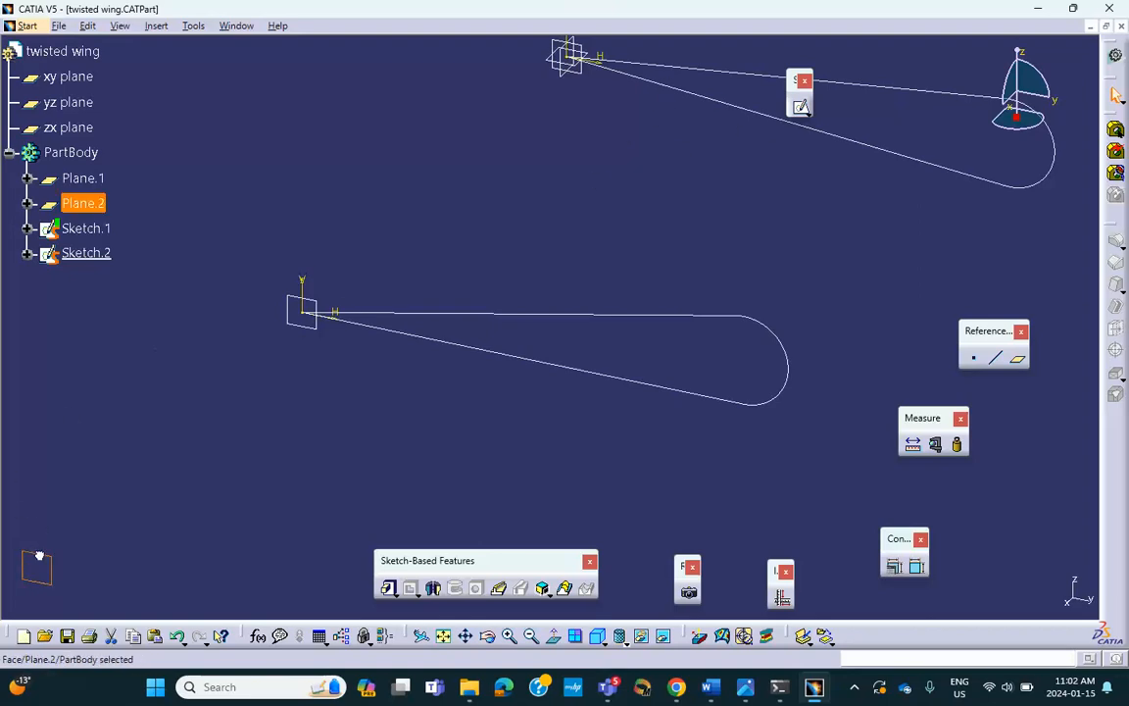
ctrl+click(809, 127)
click(799, 112)
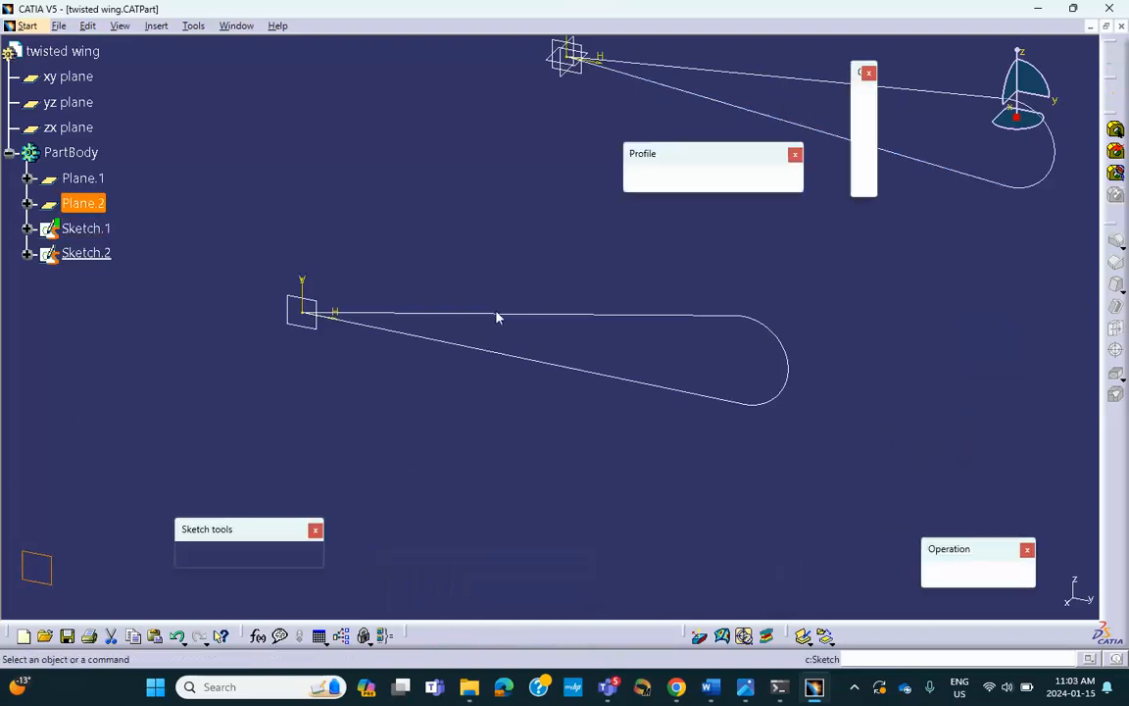
right_click(96, 233)
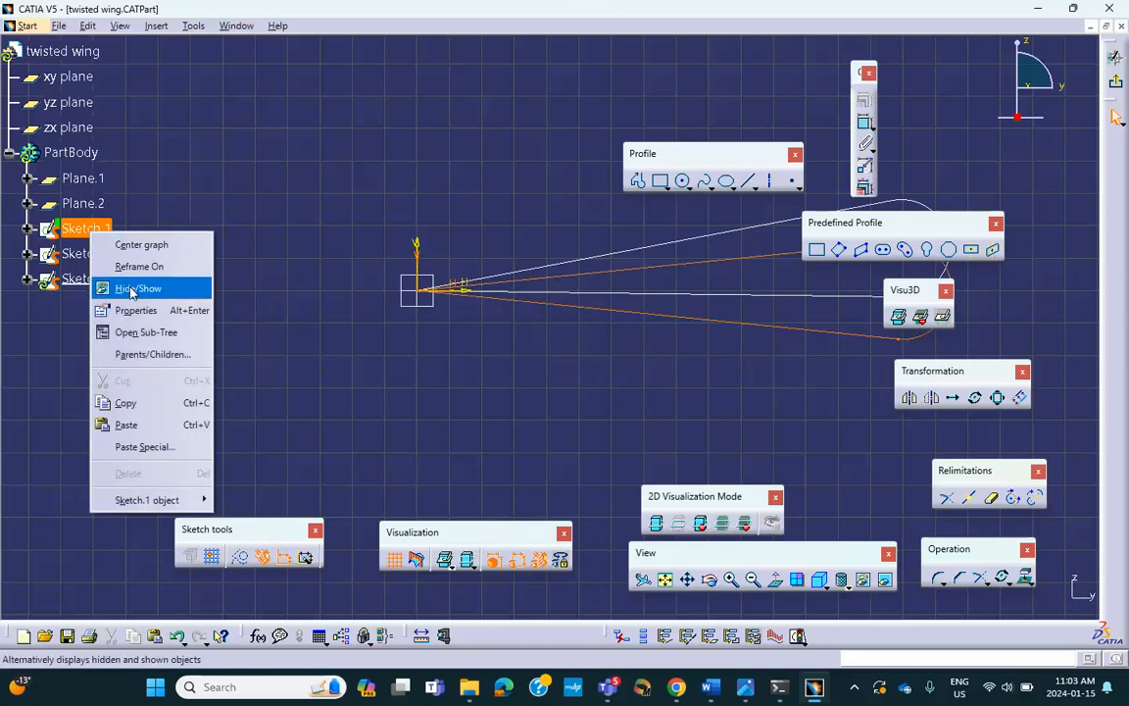
click(131, 290)
mouse_move(356, 202)
middle_down()
mouse_move(245, 209)
mouse_move(232, 226)
middle_up()
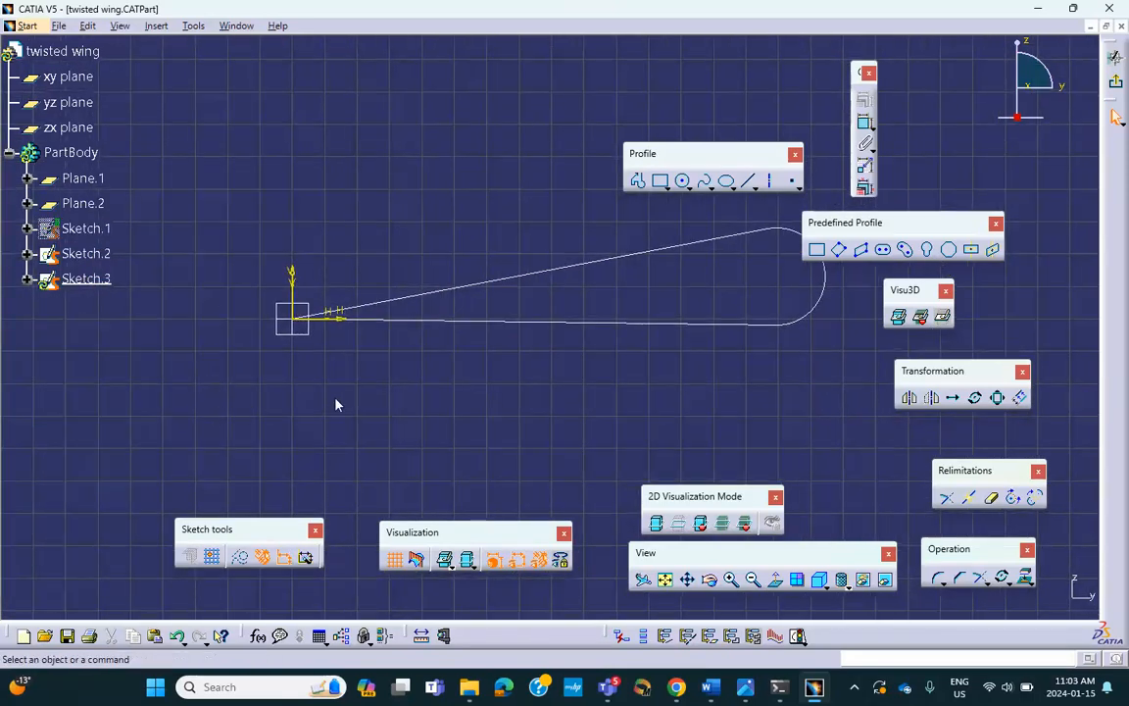
middle_drag(417, 447, 348, 441)
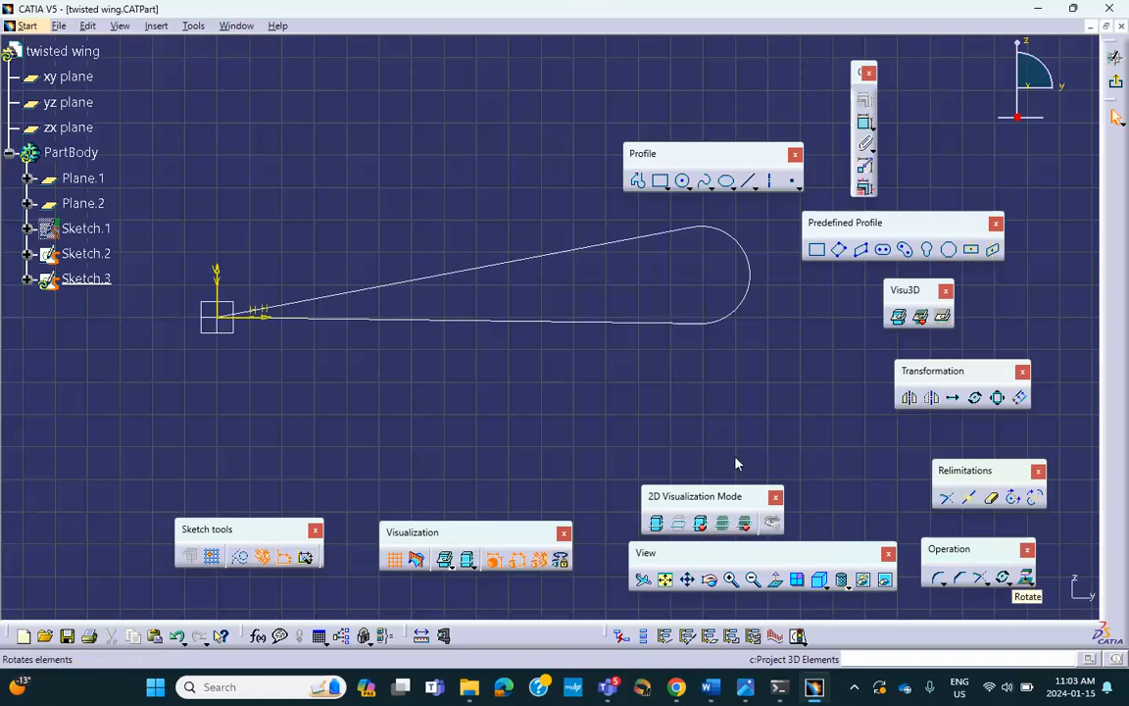
Project the two lines and the arc of the rotated Sketch.2 teardrop onto the second offset plane's sketch.
click(522, 276)
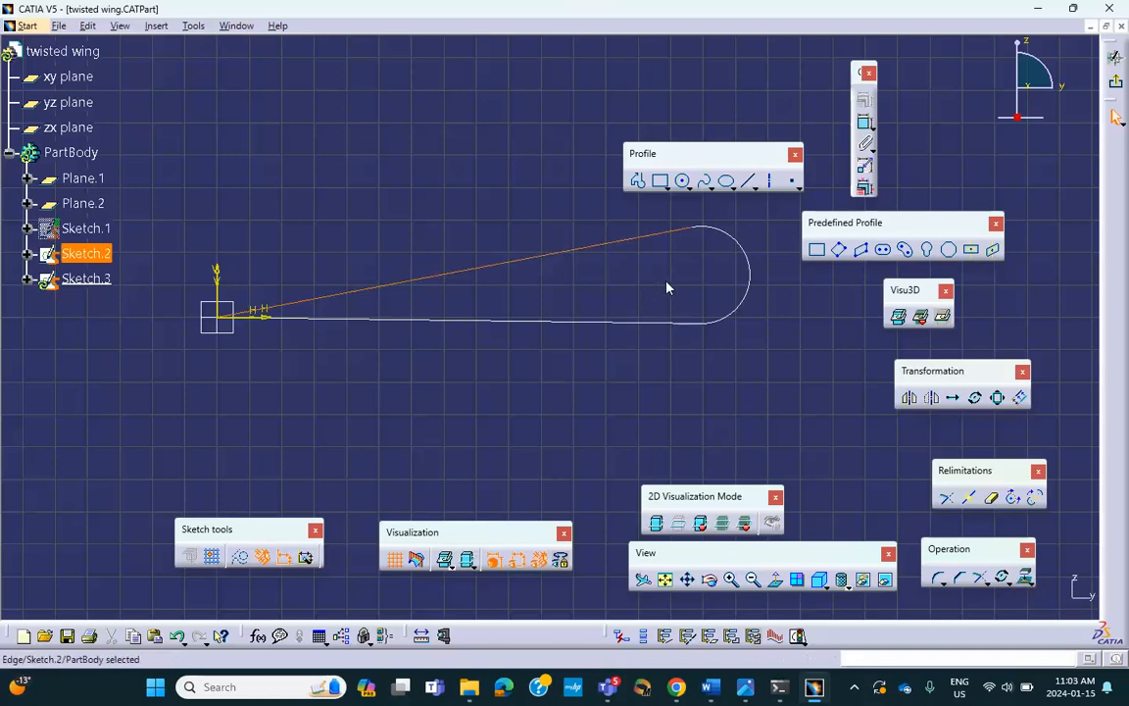
ctrl+click(750, 263)
ctrl+click(650, 321)
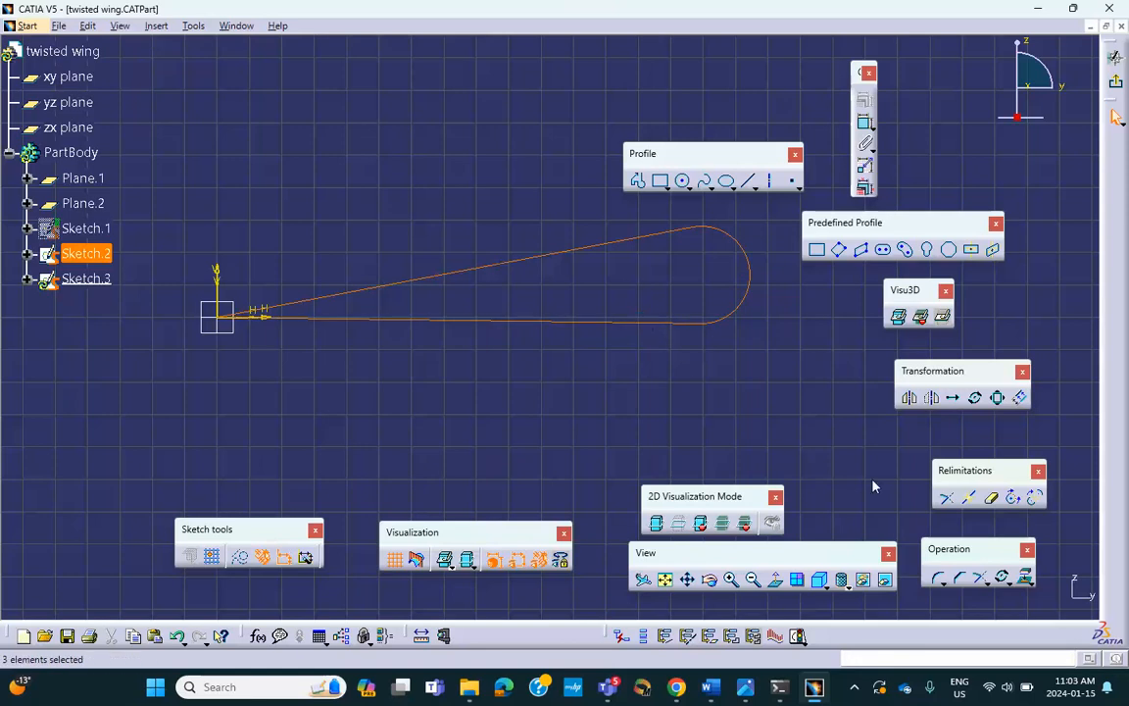
click(1026, 576)
click(1015, 547)
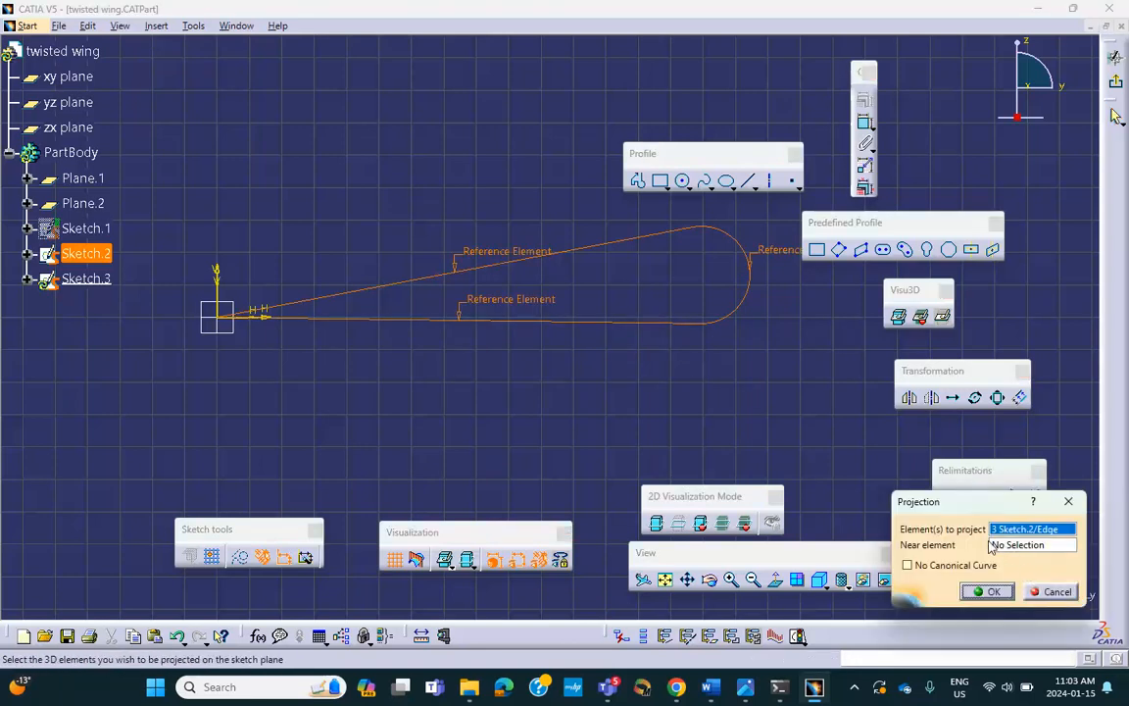
click(990, 593)
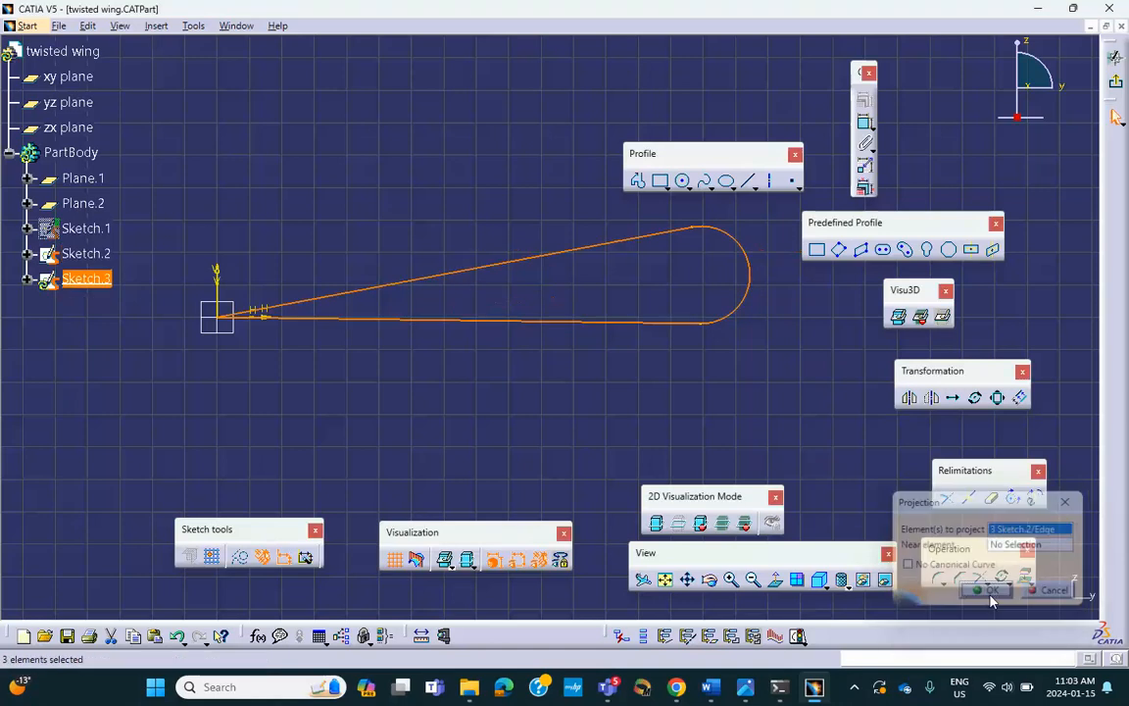
click(754, 443)
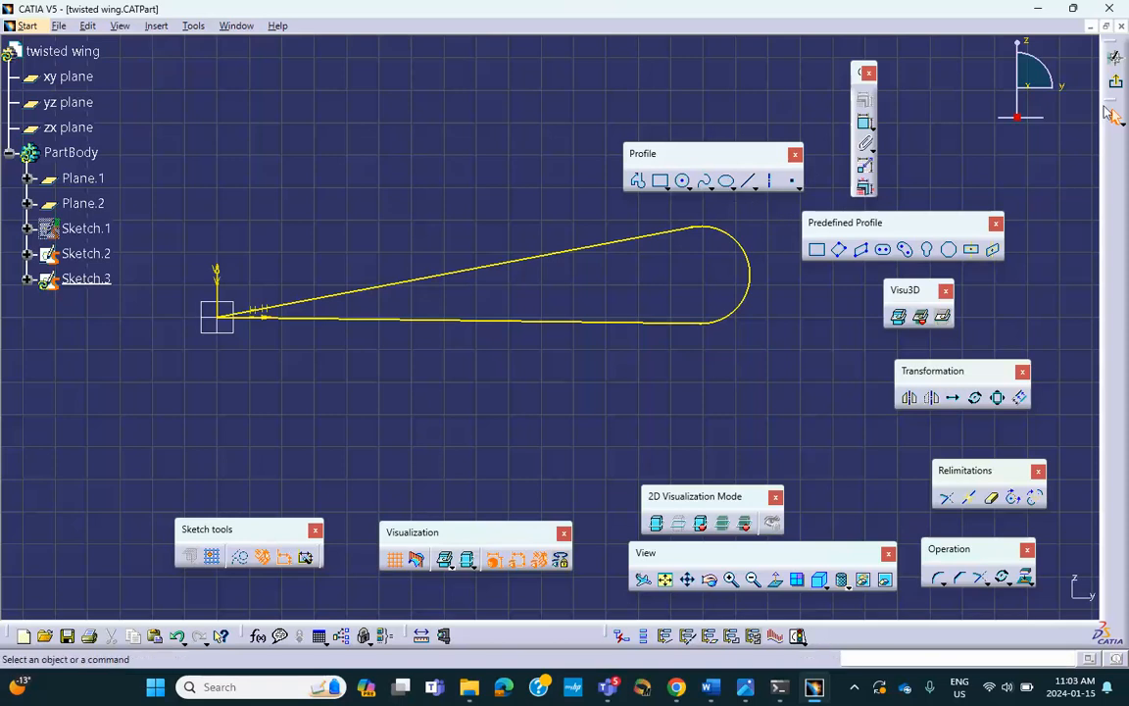
Exit the second offset plane's sketch and show Sketch.1 with the other two profiles.
click(1116, 90)
middle_drag(592, 227, 588, 264)
click(592, 226)
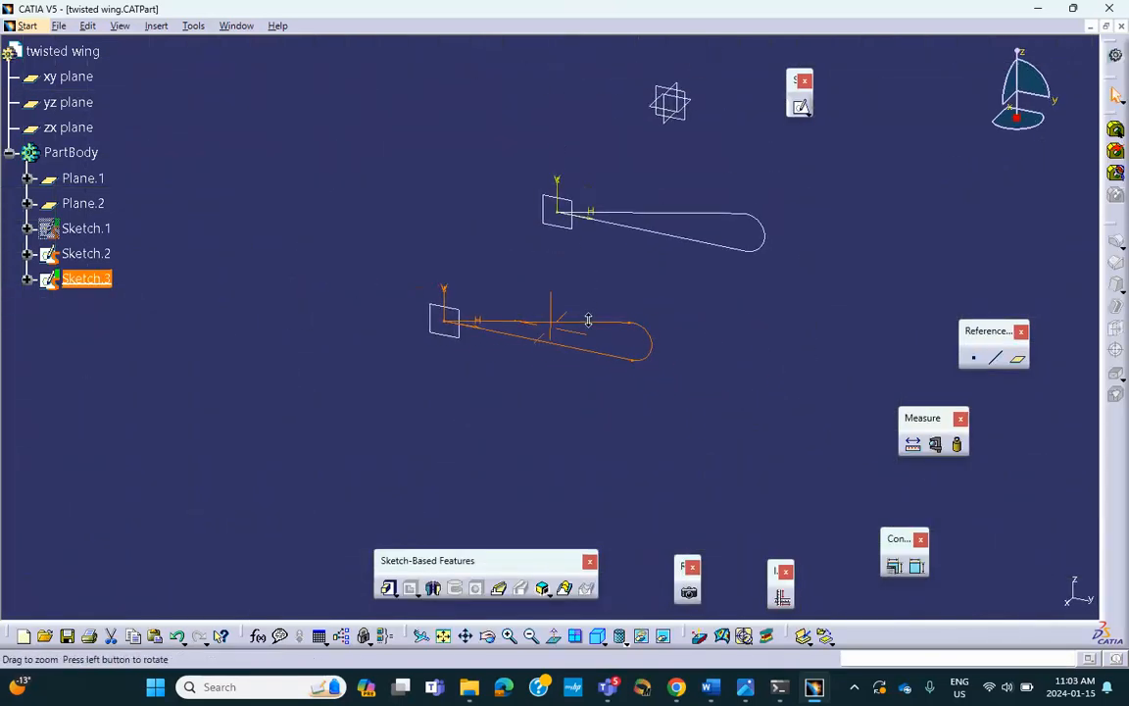
right_click(70, 231)
click(103, 285)
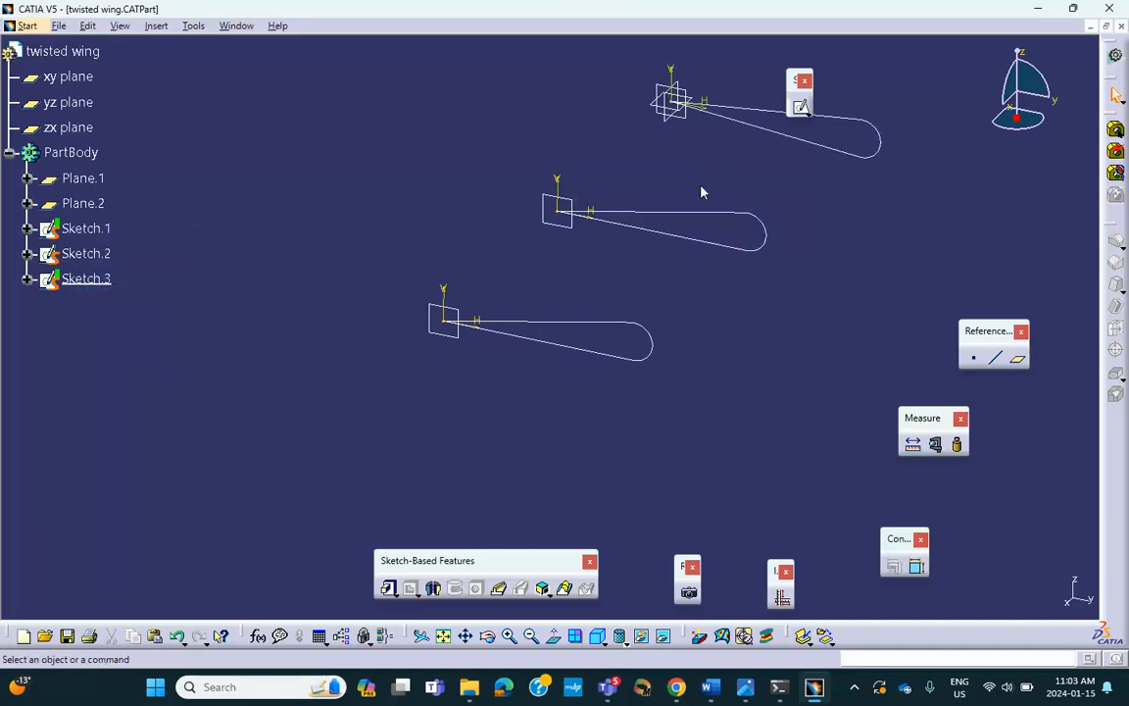
Isolate Sketch.3 from the Sketch.2 geometry it was projected from.
right_click(80, 284)
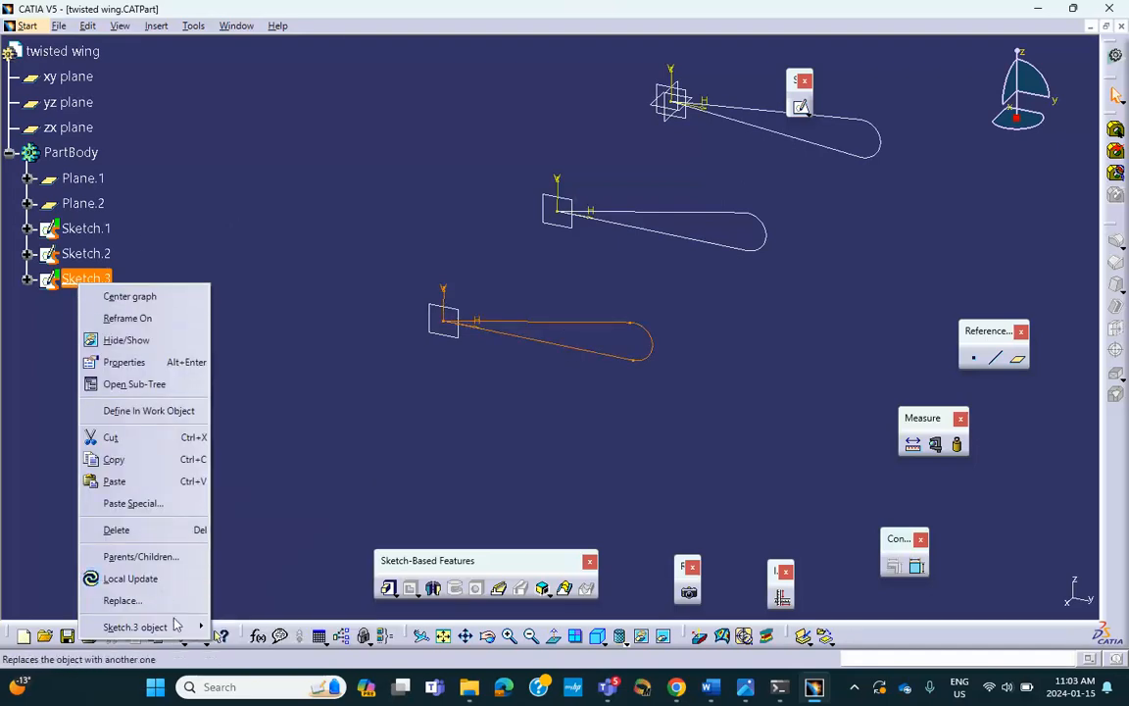
mouse_move(181, 627)
click(243, 541)
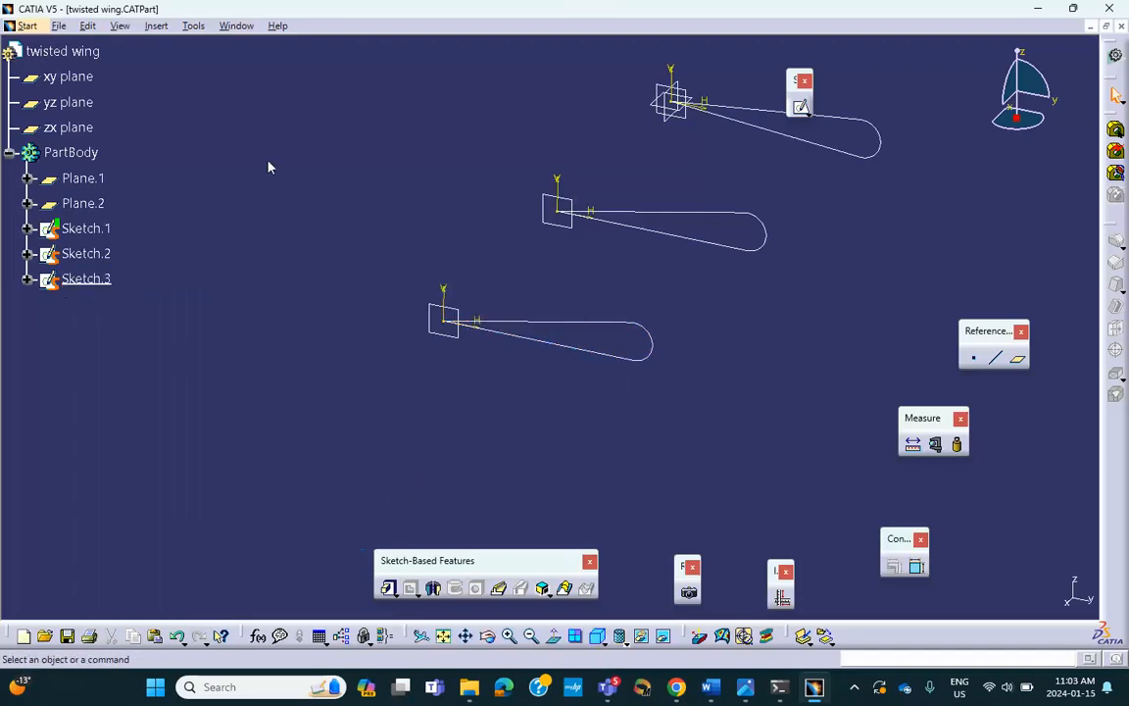
Hide Sketch.1 and Sketch.2, and open Sketch.3 on the second offset plane for editing.
right_click(95, 235)
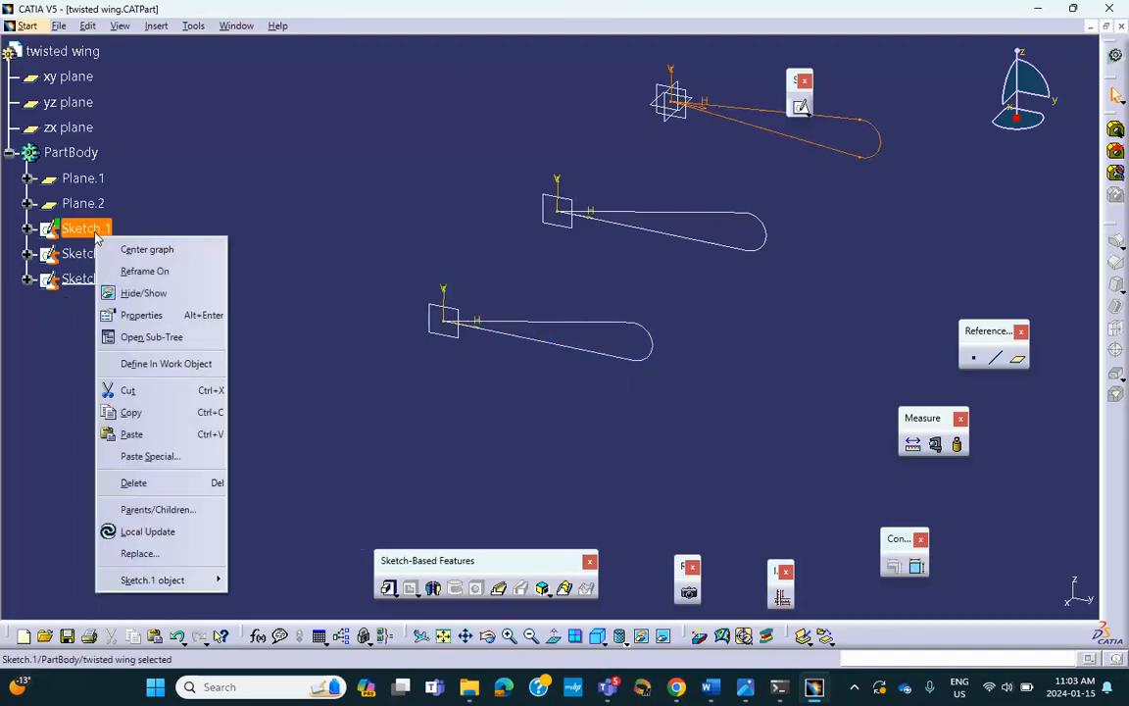
click(143, 293)
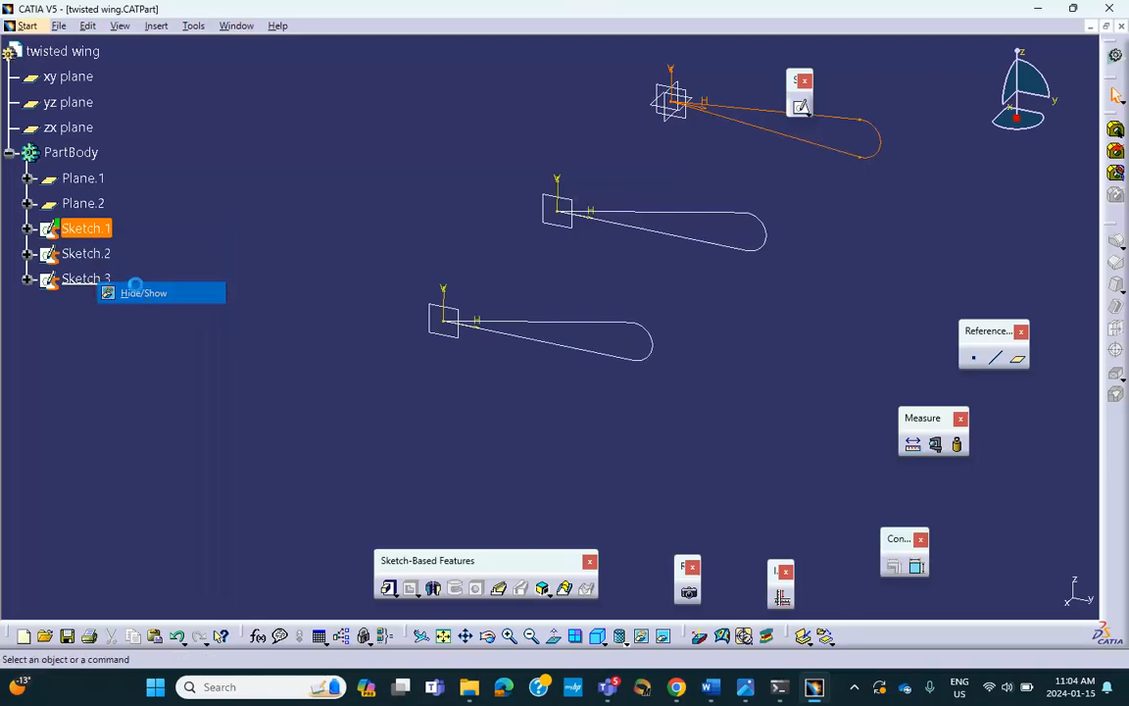
right_click(87, 252)
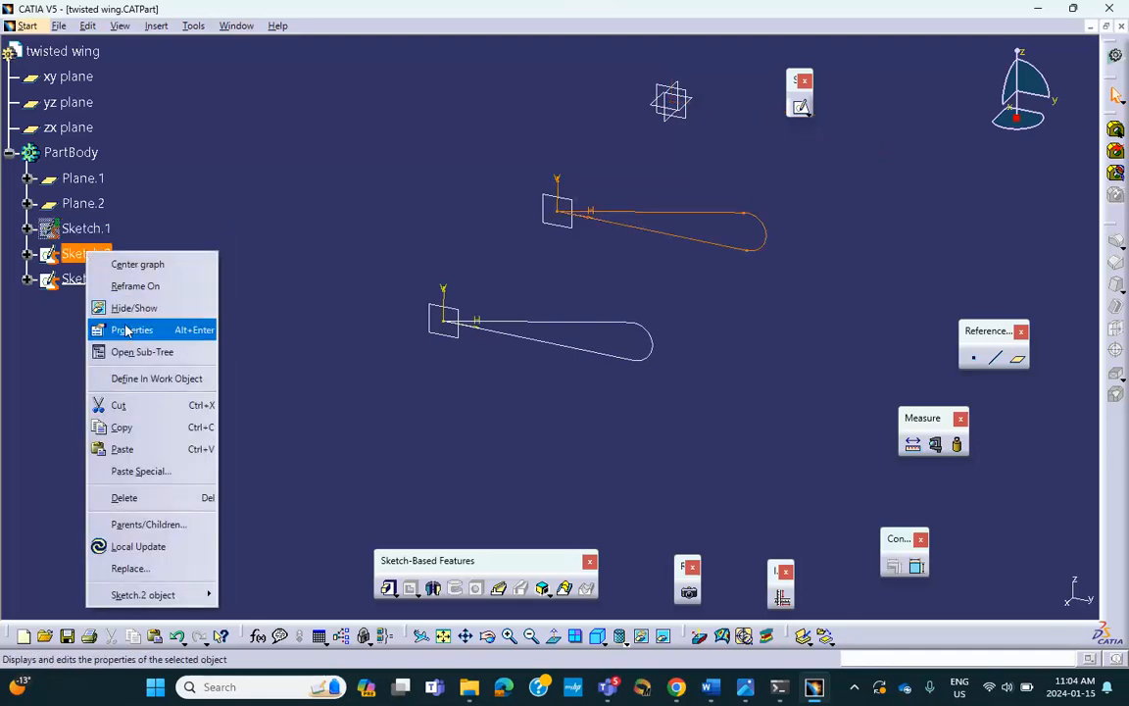
click(133, 308)
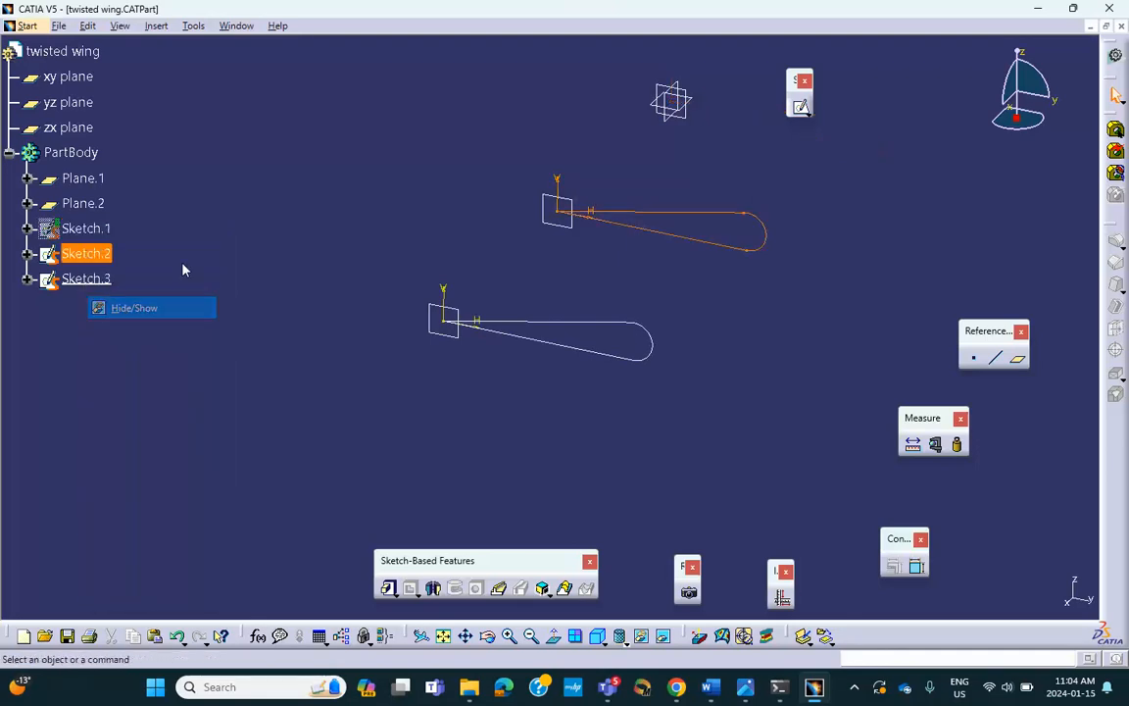
double_click(98, 281)
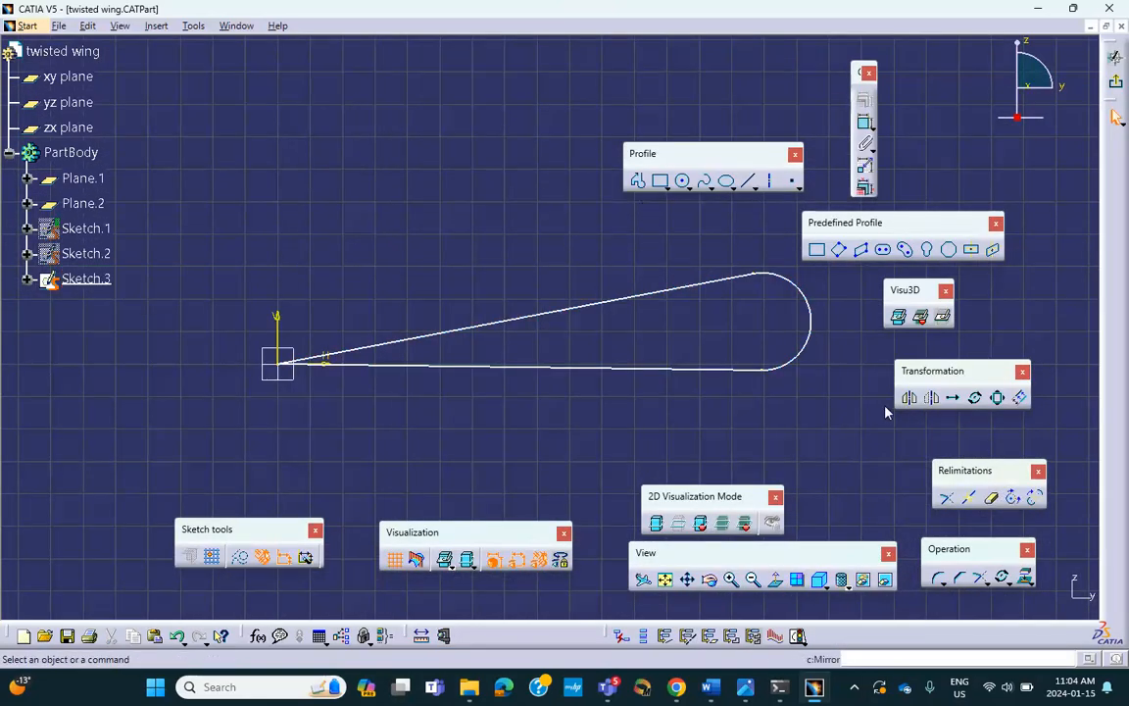
click(976, 402)
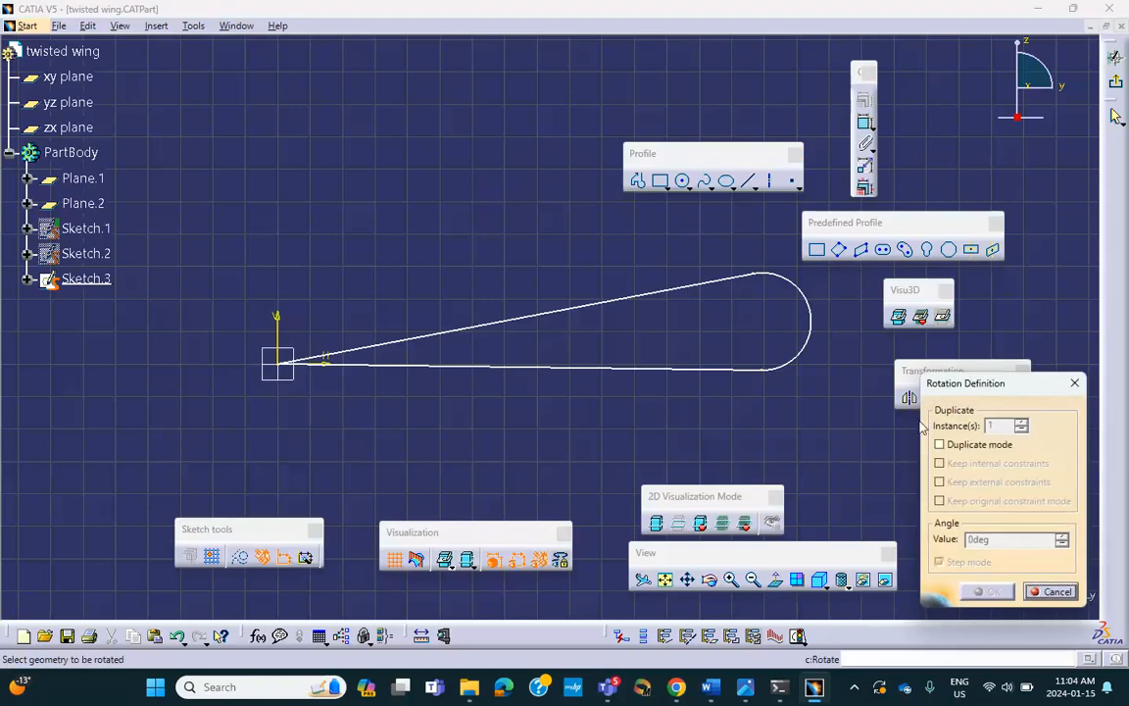
click(634, 298)
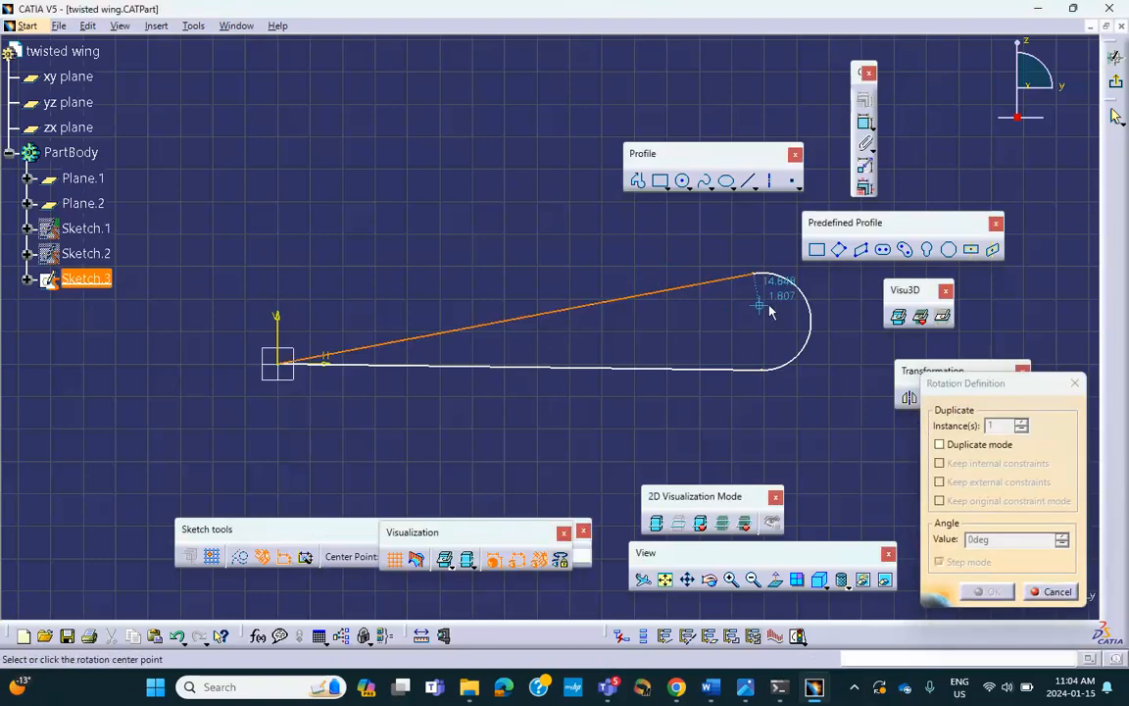
click(807, 302)
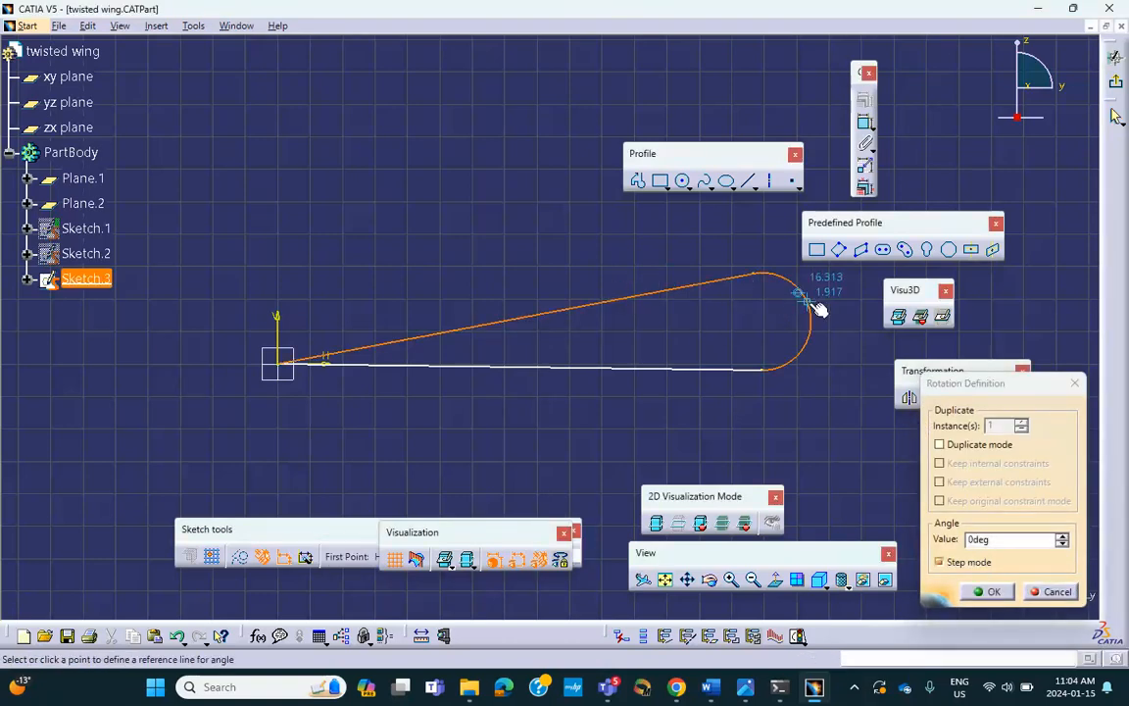
click(717, 369)
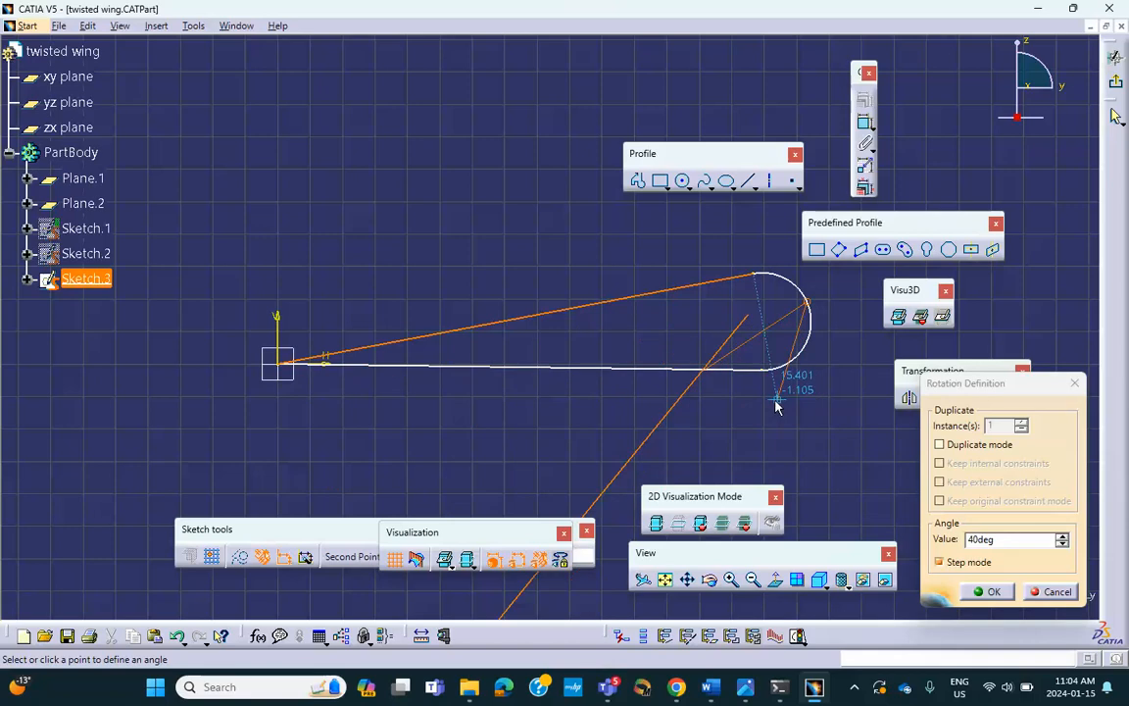
text(`)
key(Escape)
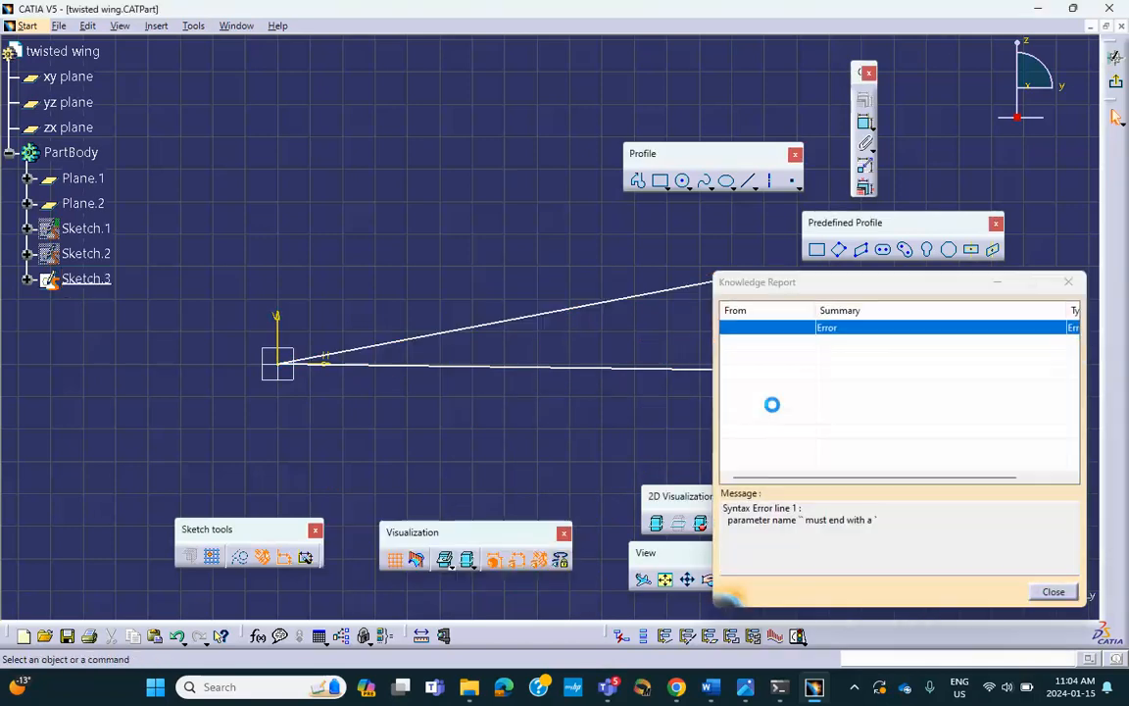
click(1054, 592)
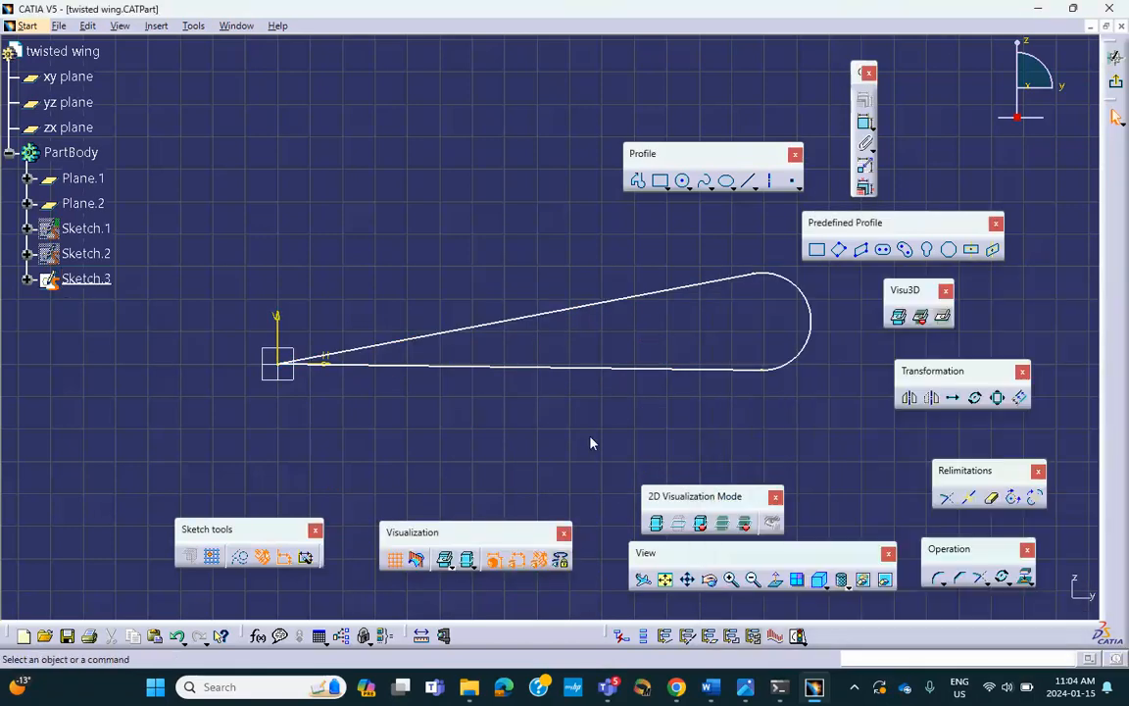
Rotate Sketch.3's two lines and arc 5 deg about the sketch origin without duplicating them, and exit the sketch.
click(566, 312)
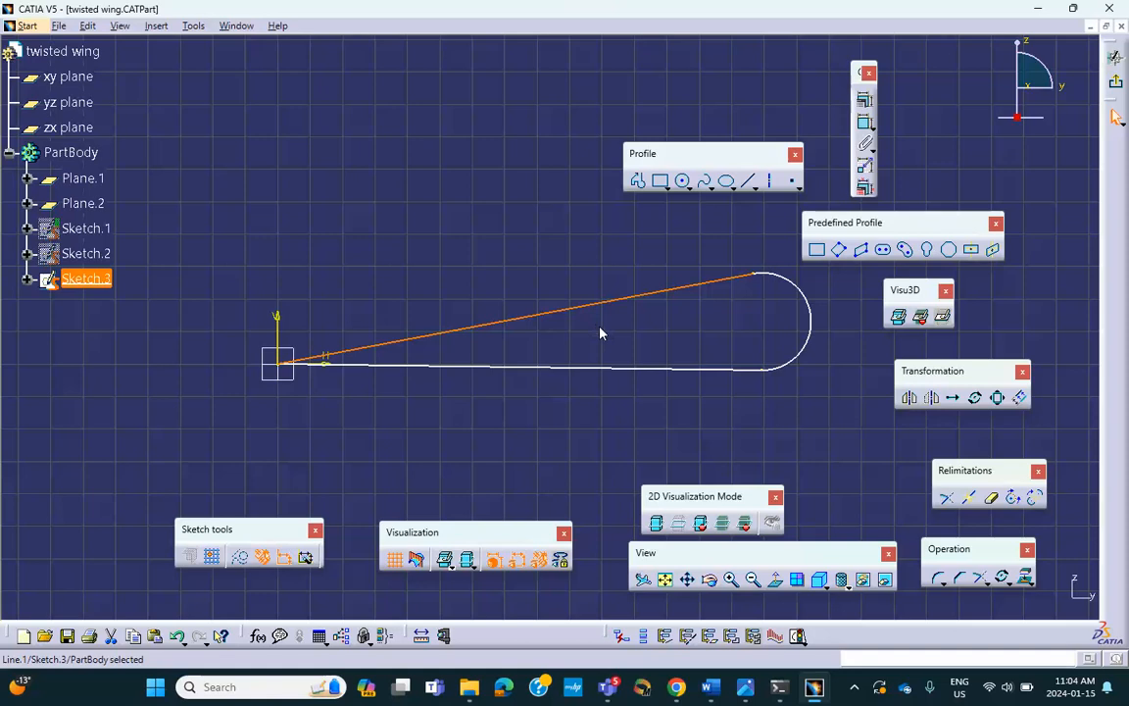
ctrl+click(803, 295)
ctrl+click(678, 370)
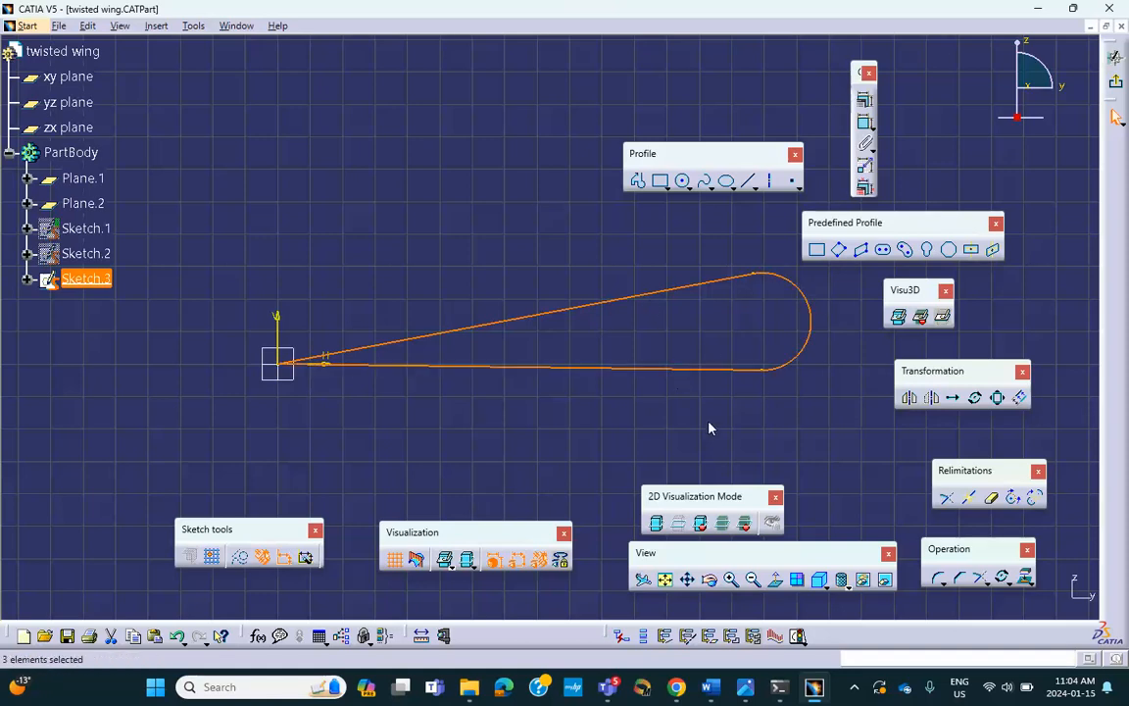
click(974, 397)
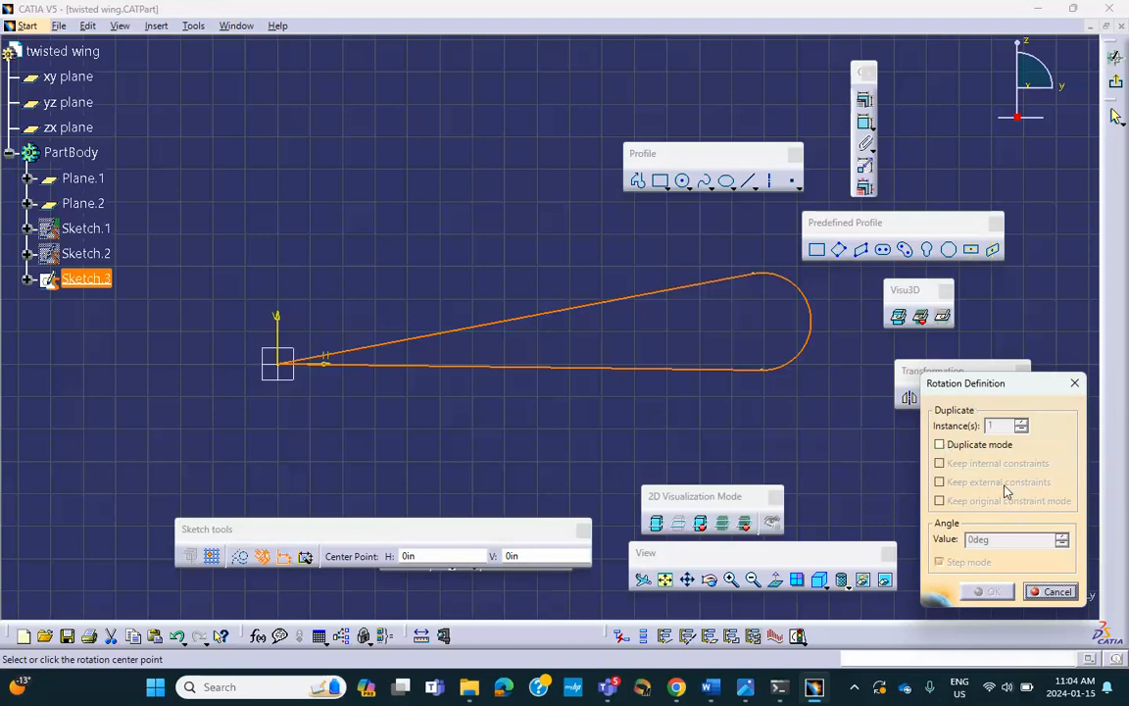
click(281, 365)
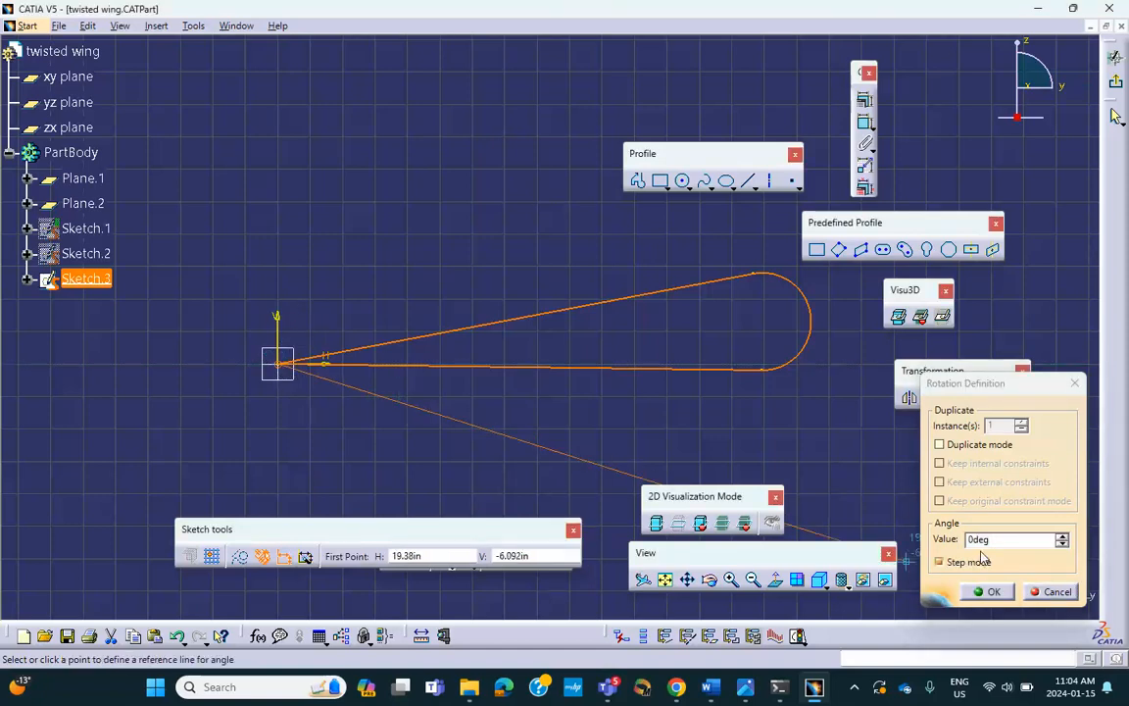
drag(1003, 539, 916, 524)
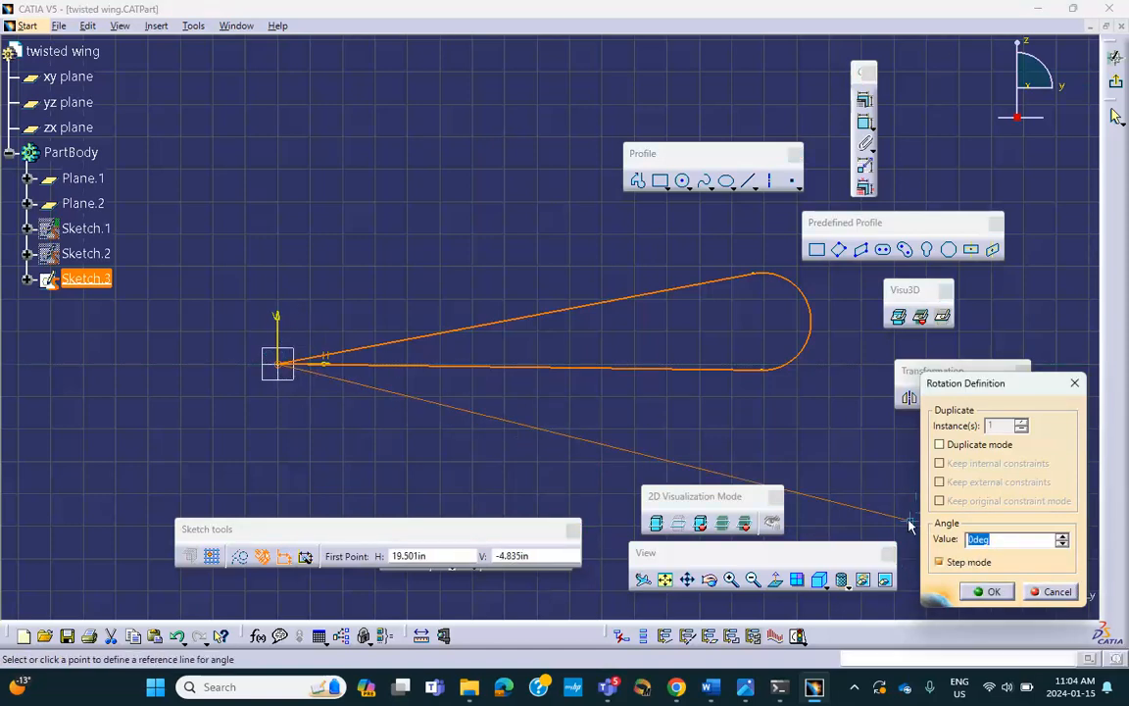
text(5)
click(992, 592)
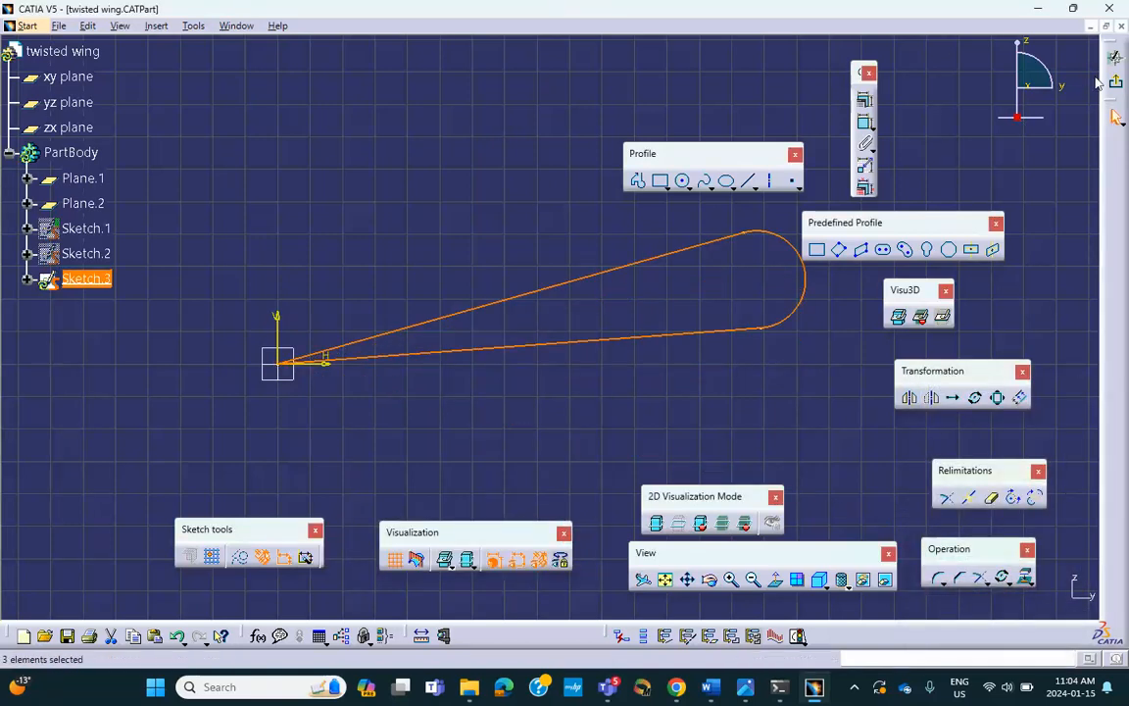
click(1115, 87)
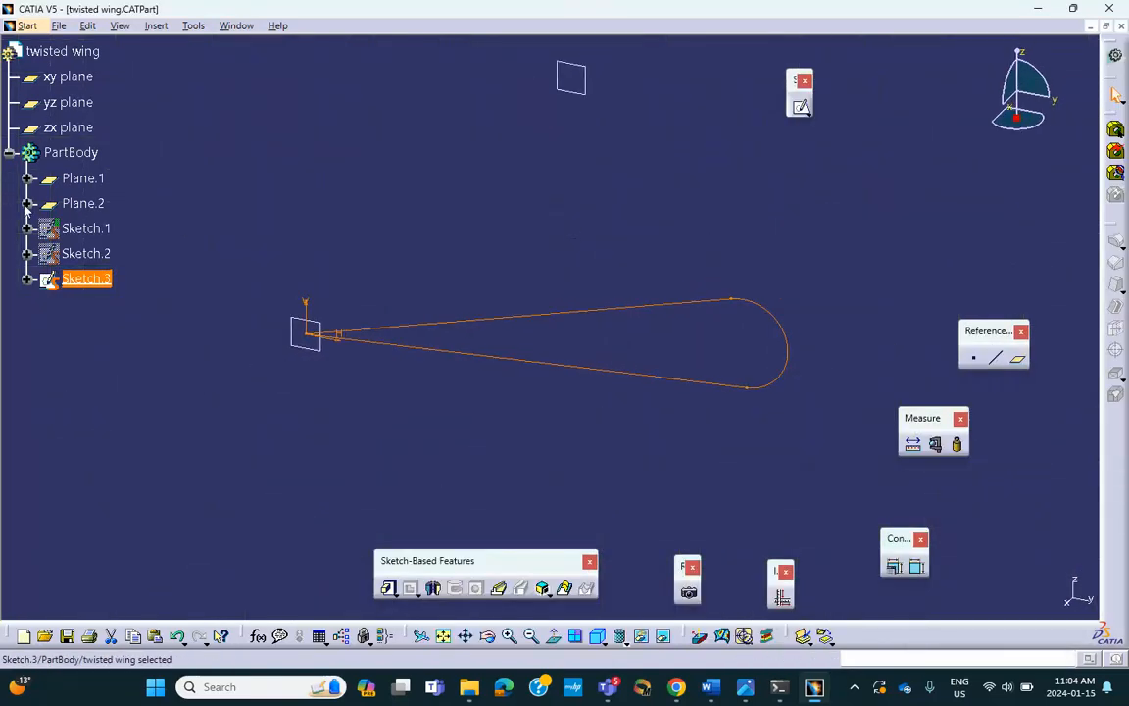
Show Sketch.1 and Sketch.2 again alongside the rotated Sketch.3 profile, and save the part.
right_click(84, 227)
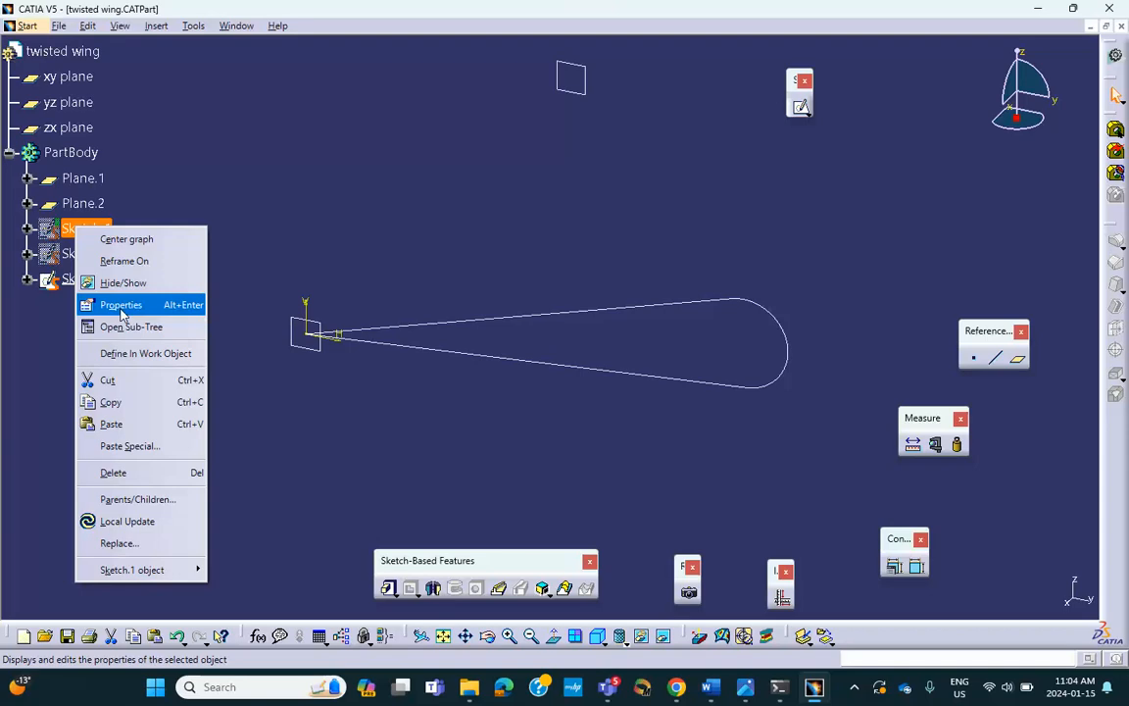
click(121, 306)
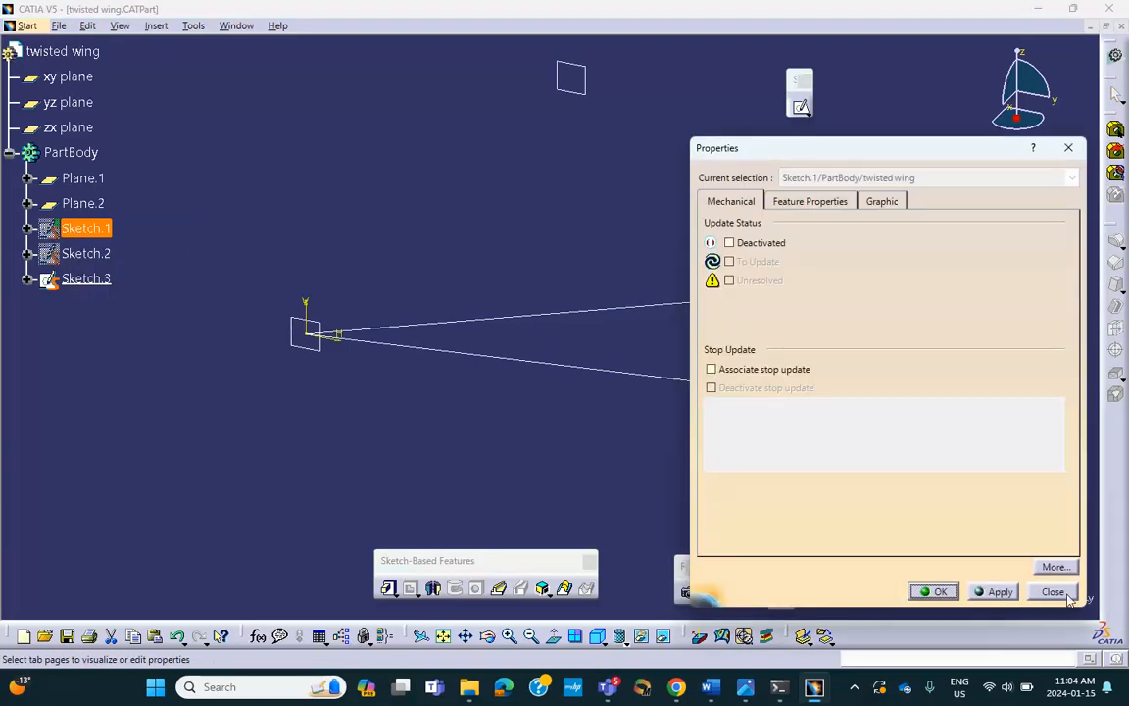
click(1066, 596)
right_click(102, 227)
click(135, 284)
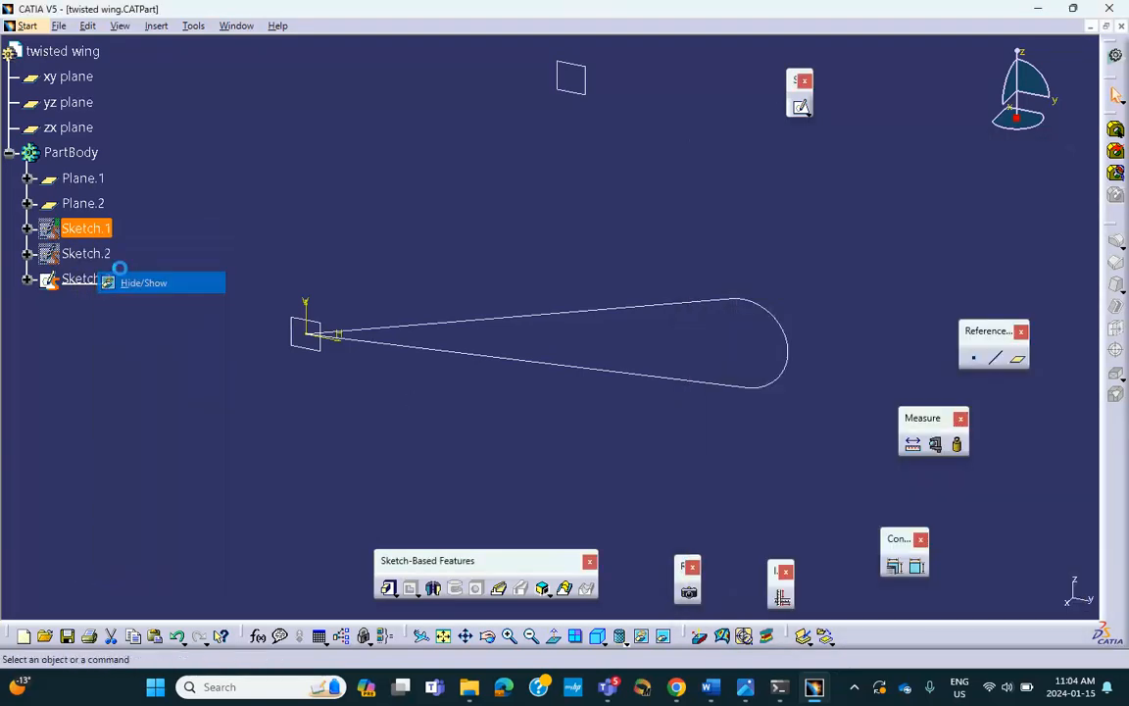
click(87, 252)
right_click(88, 253)
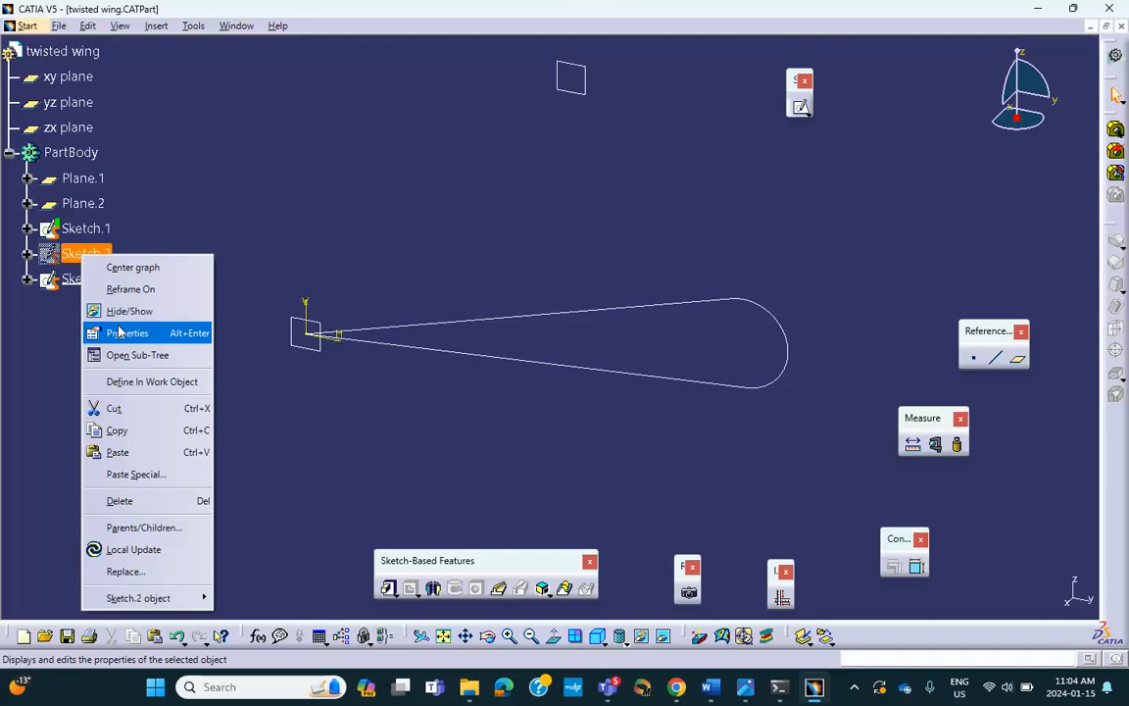
click(122, 310)
mouse_move(361, 273)
middle_down()
mouse_move(349, 352)
mouse_move(284, 356)
middle_up()
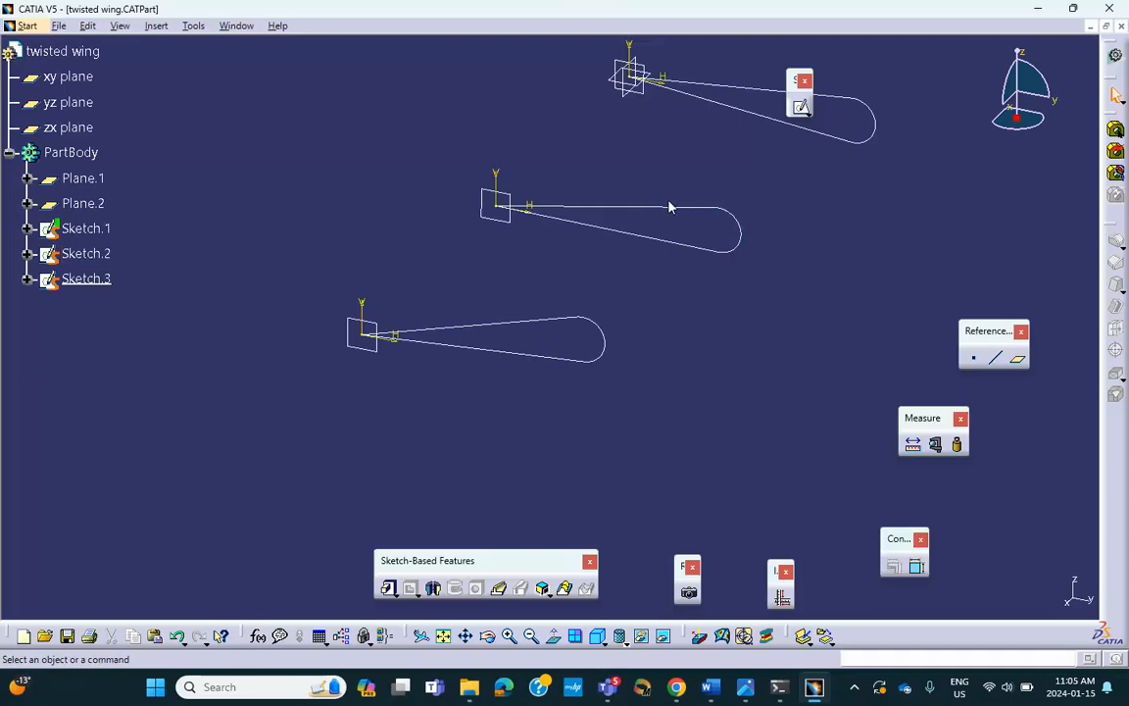
middle_drag(466, 179, 406, 218)
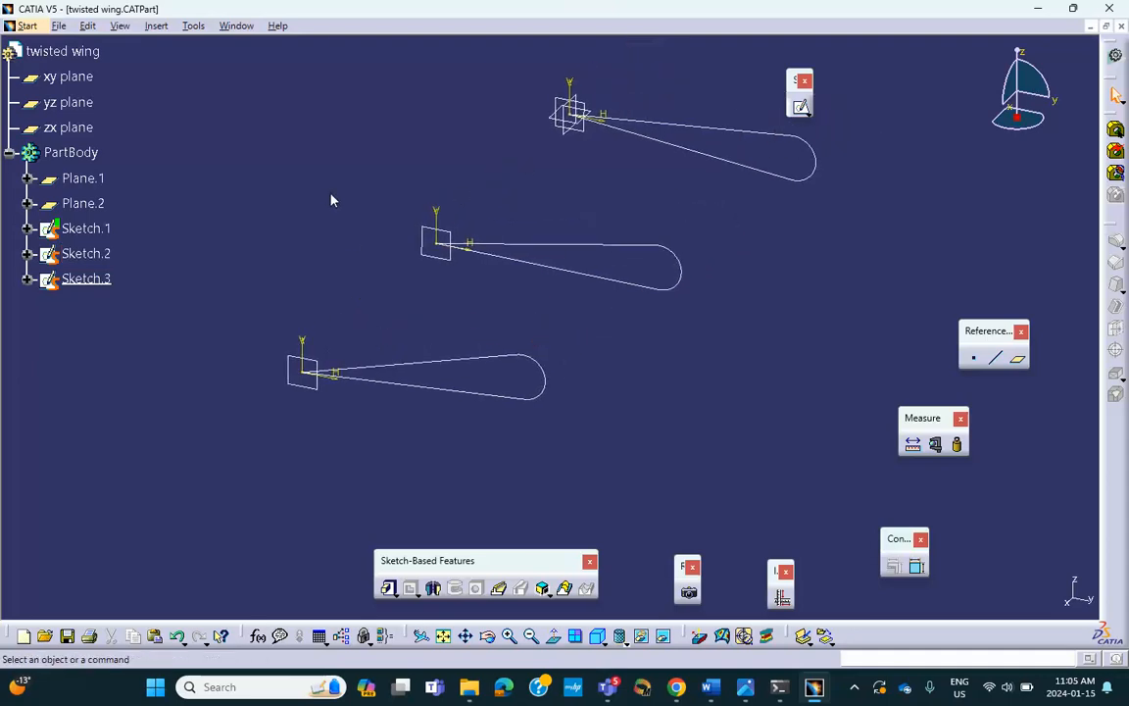
click(67, 635)
Start a Multi-sections Solid with Sketch.1, Sketch.2 and Sketch.3 as its sections, in that order.
click(565, 589)
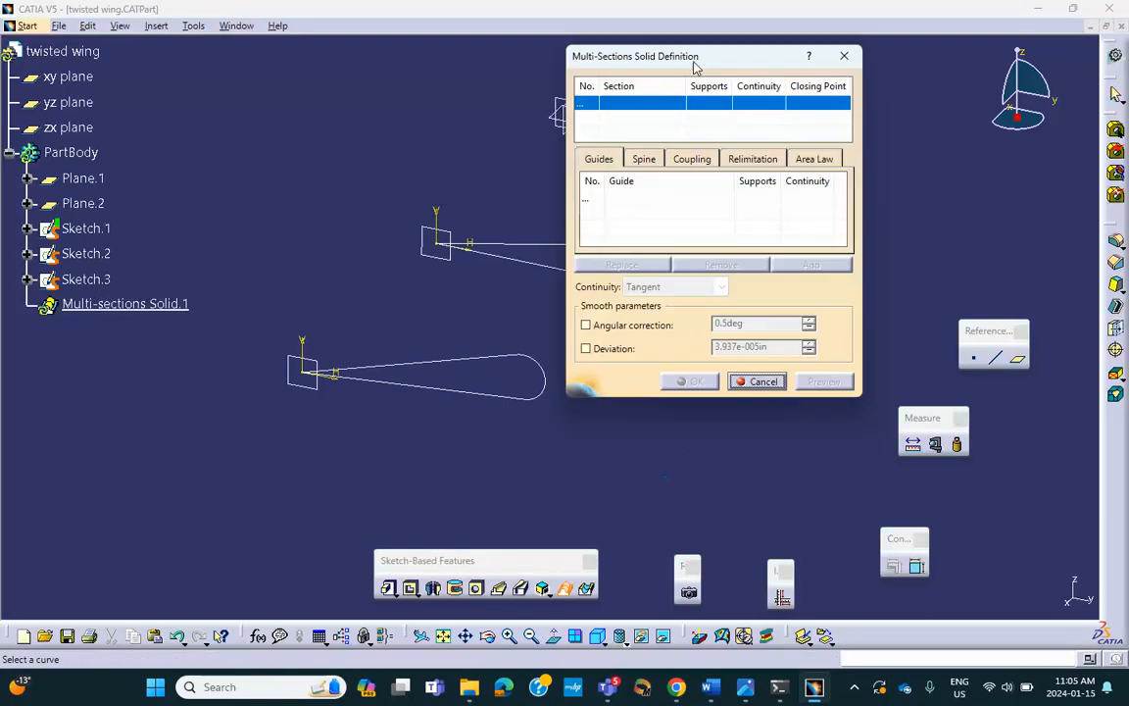
mouse_move(703, 61)
mouse_down()
mouse_move(872, 139)
mouse_move(920, 197)
mouse_up()
middle_drag(616, 167, 559, 201)
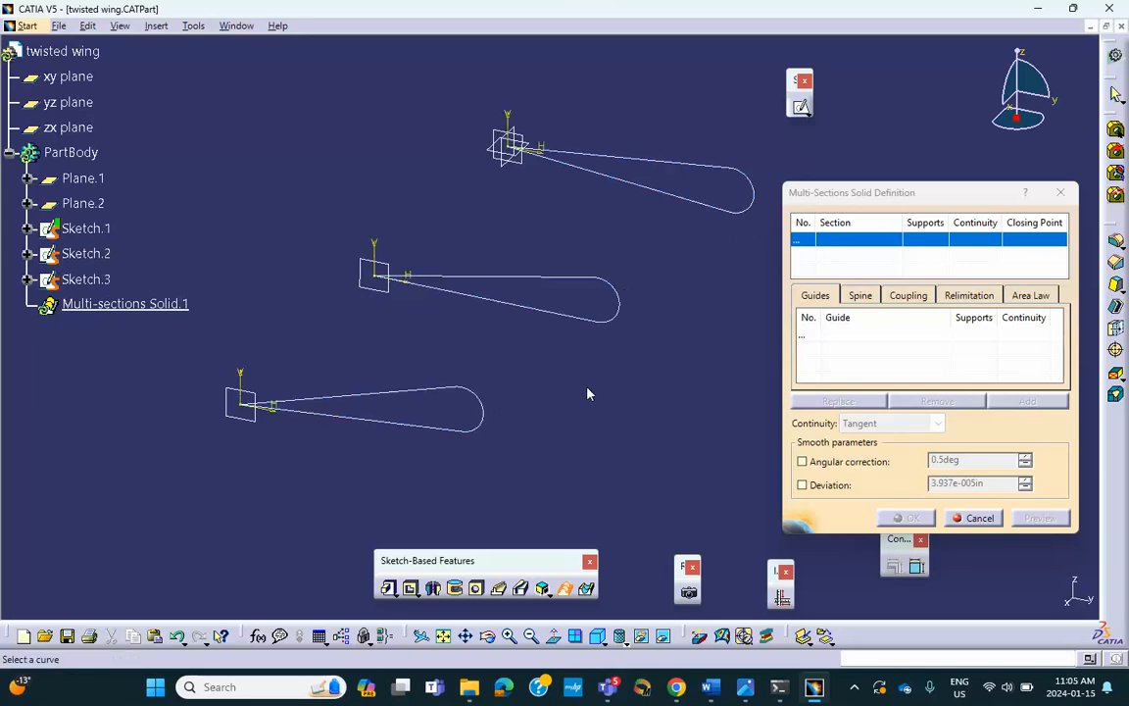
click(678, 206)
click(608, 317)
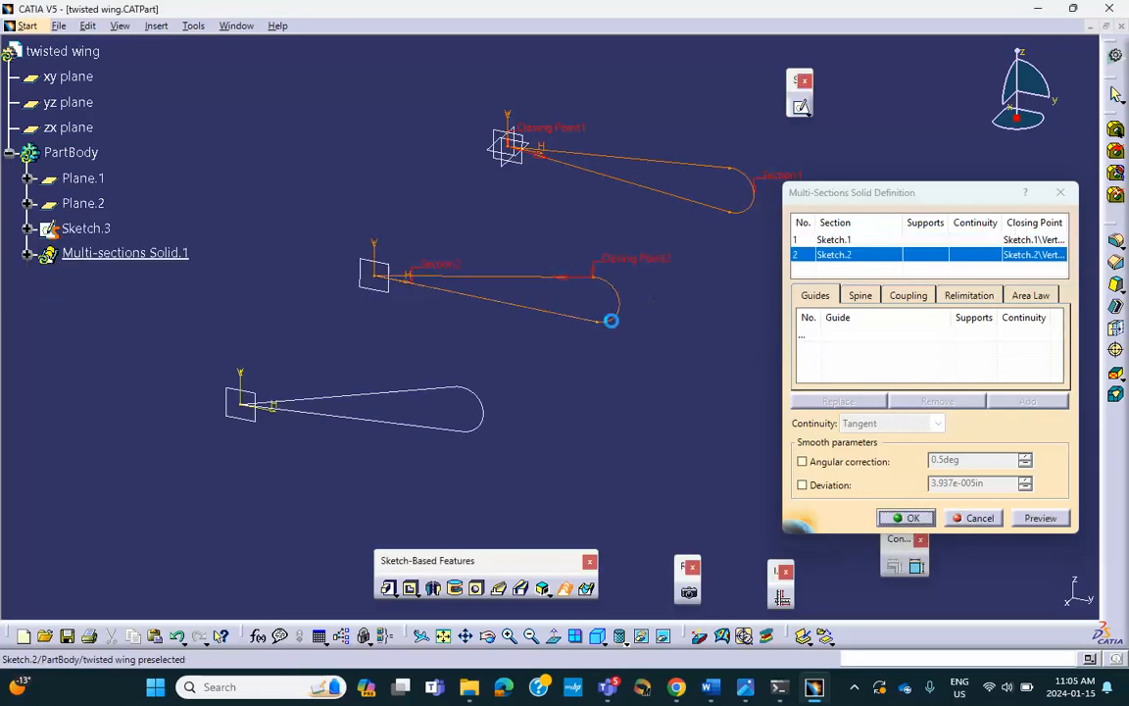
click(482, 416)
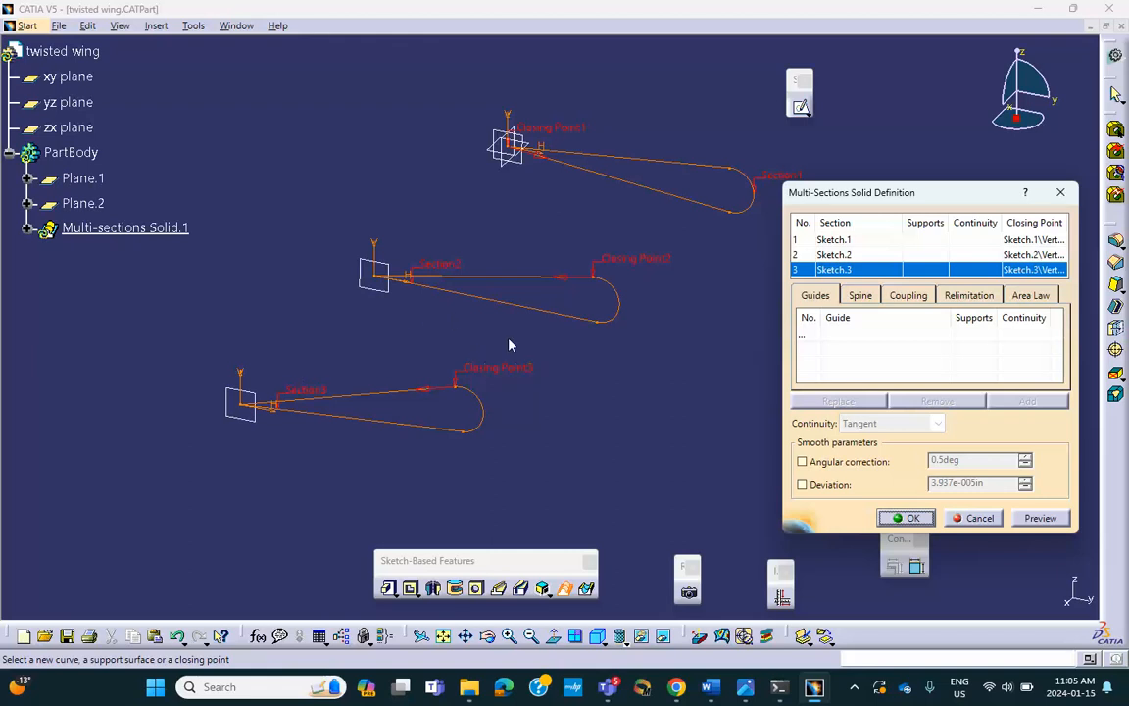
Replace the closing points of the Sketch.2 and Sketch.3 sections with the origin at each teardrop's pointed tip.
middle_drag(671, 197, 632, 193)
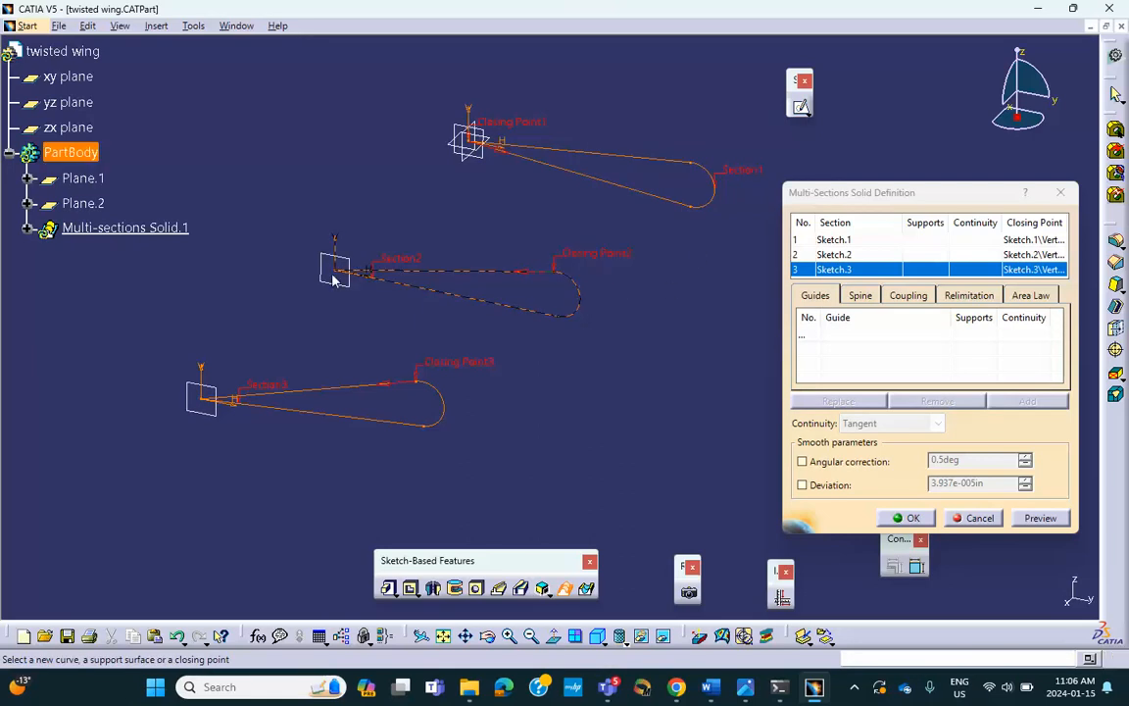
right_click(611, 261)
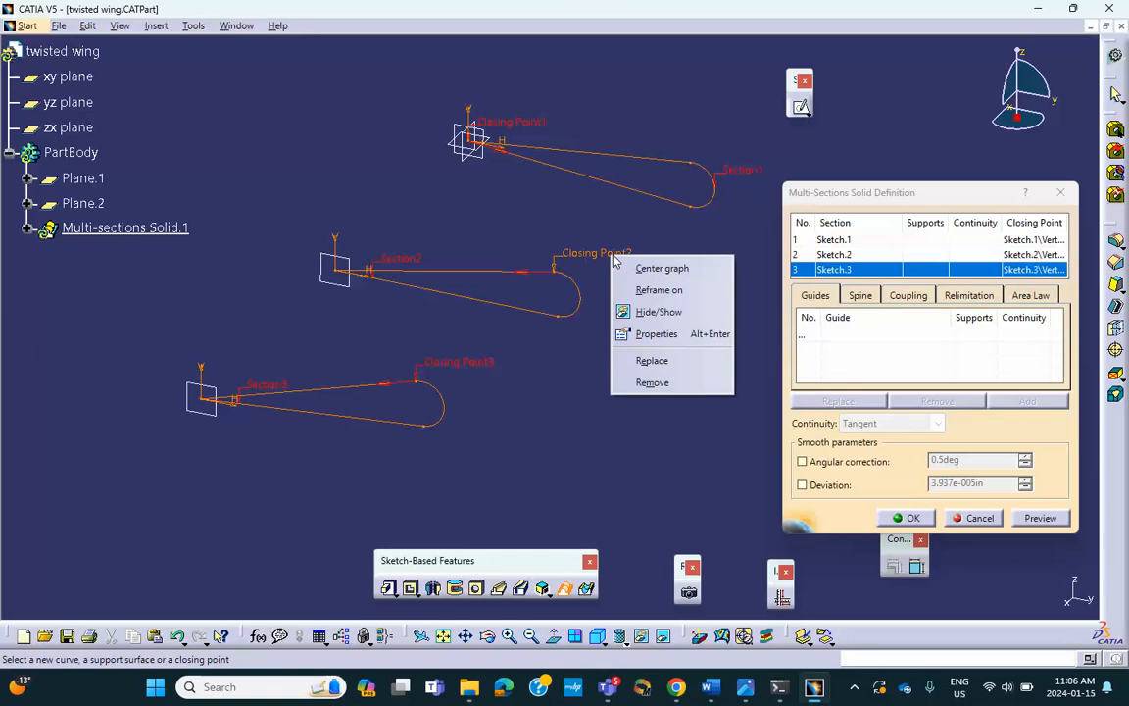
click(651, 361)
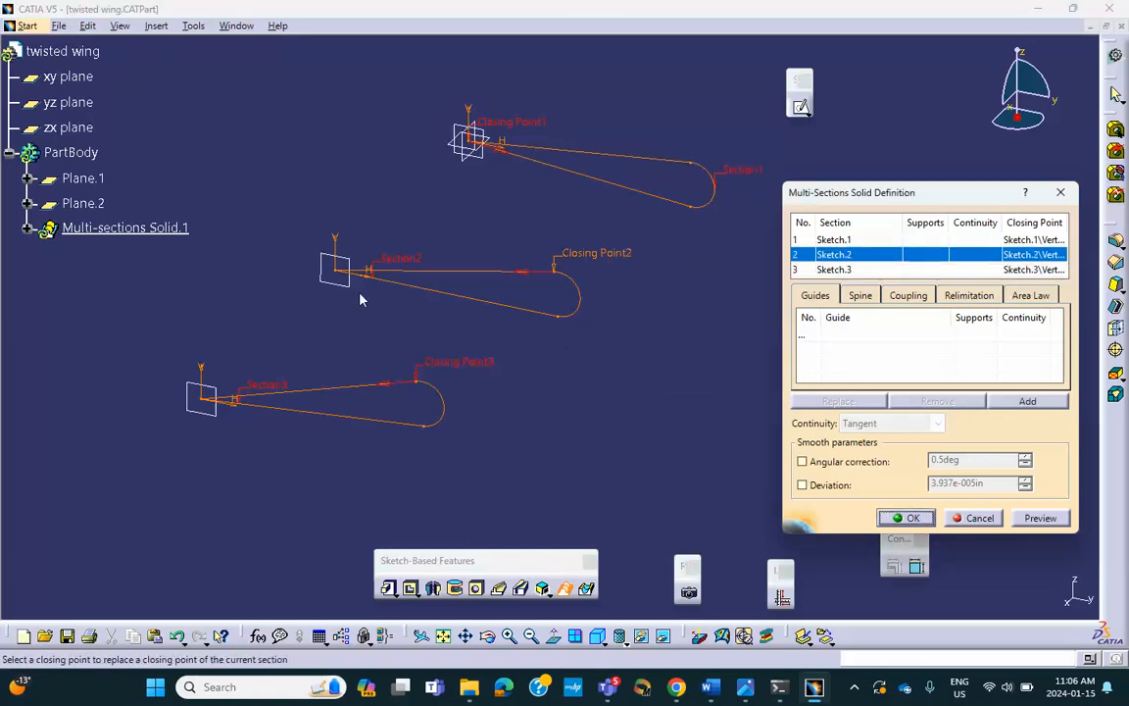
click(335, 264)
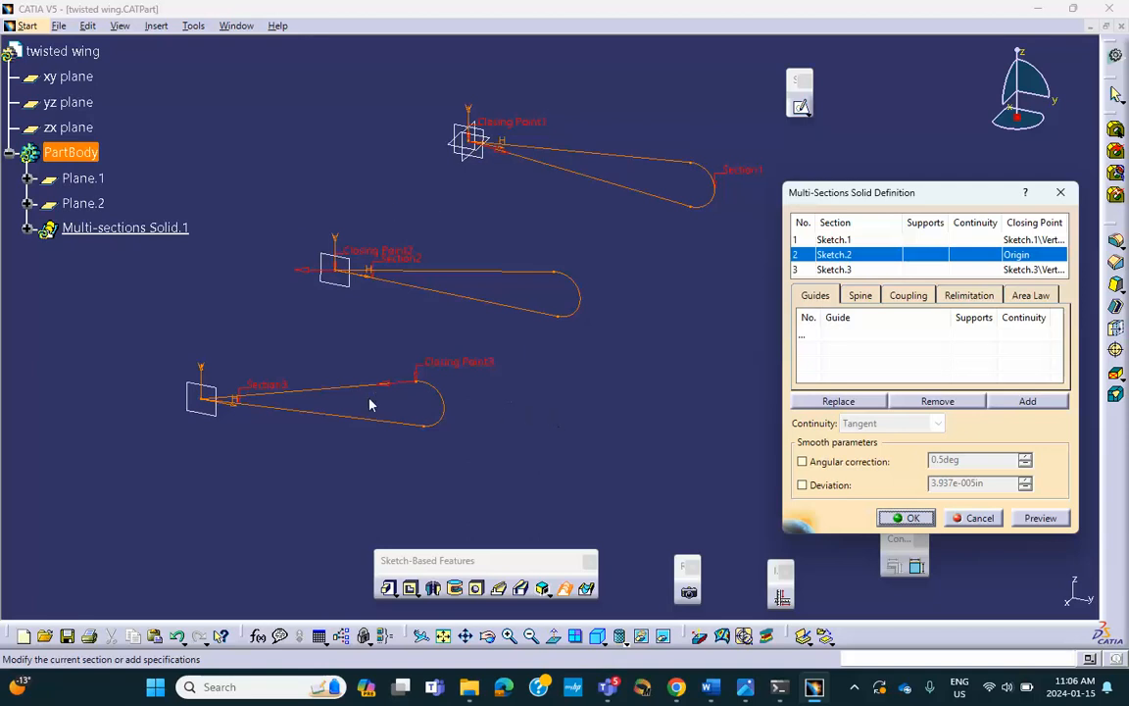
click(497, 395)
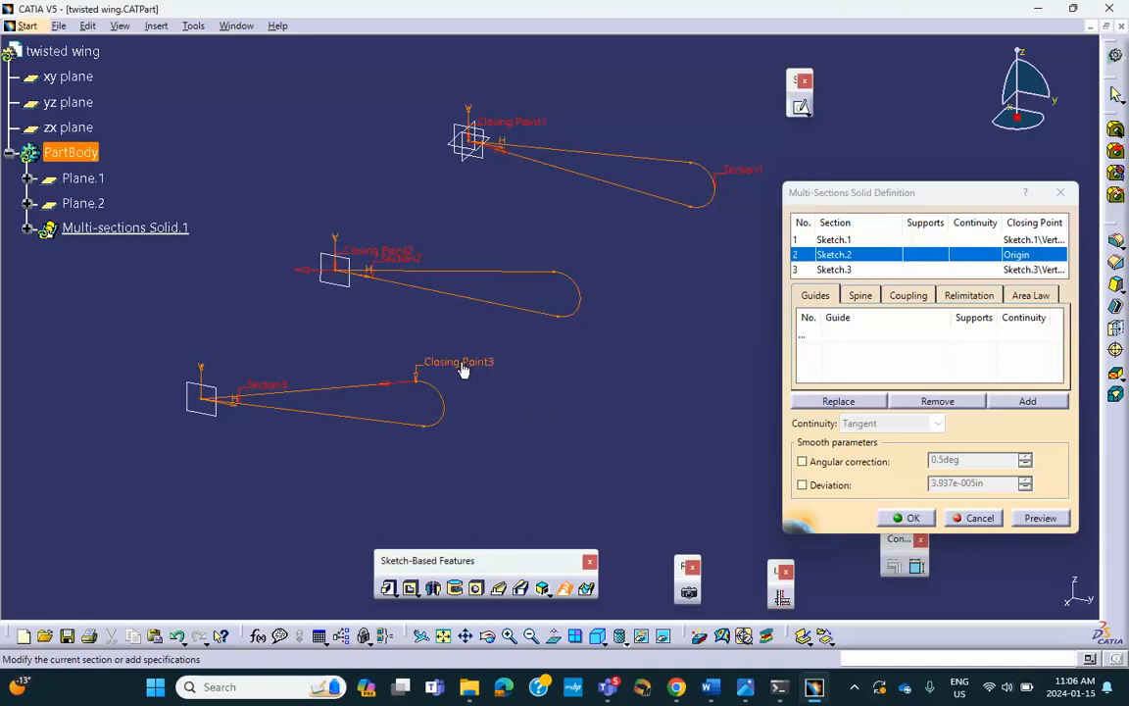
right_click(464, 369)
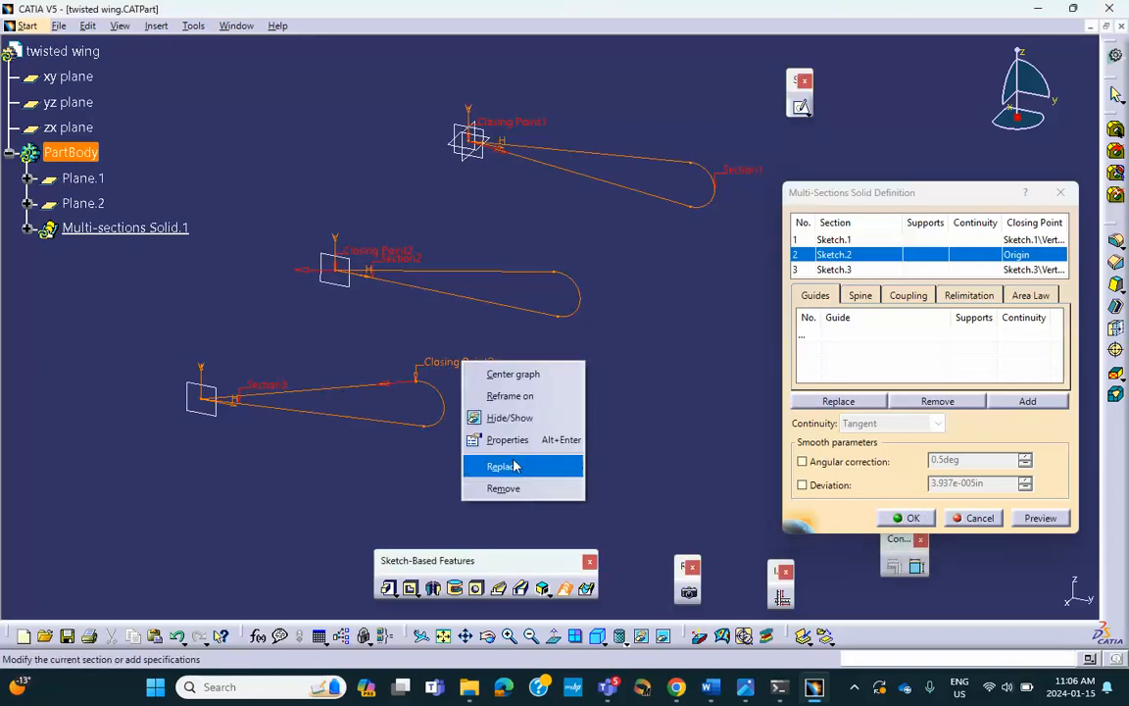
click(503, 467)
click(202, 402)
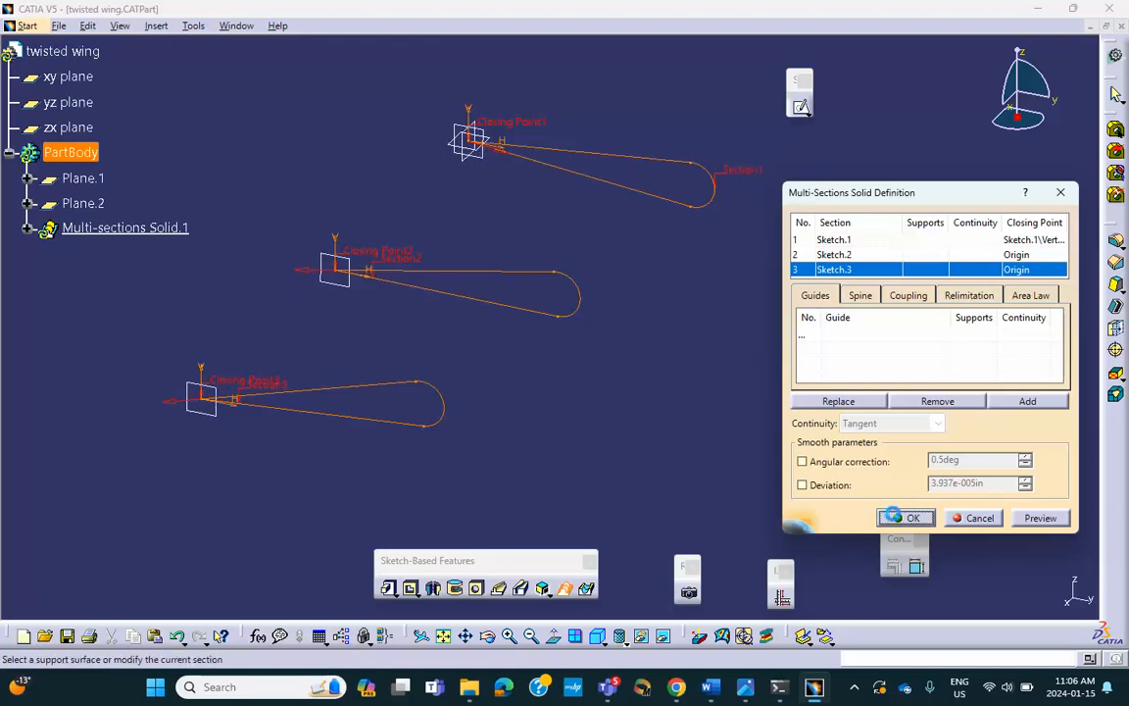
Create the multi-sections solid from the three teardrop sections and display it in Shading with Edges mode.
click(909, 515)
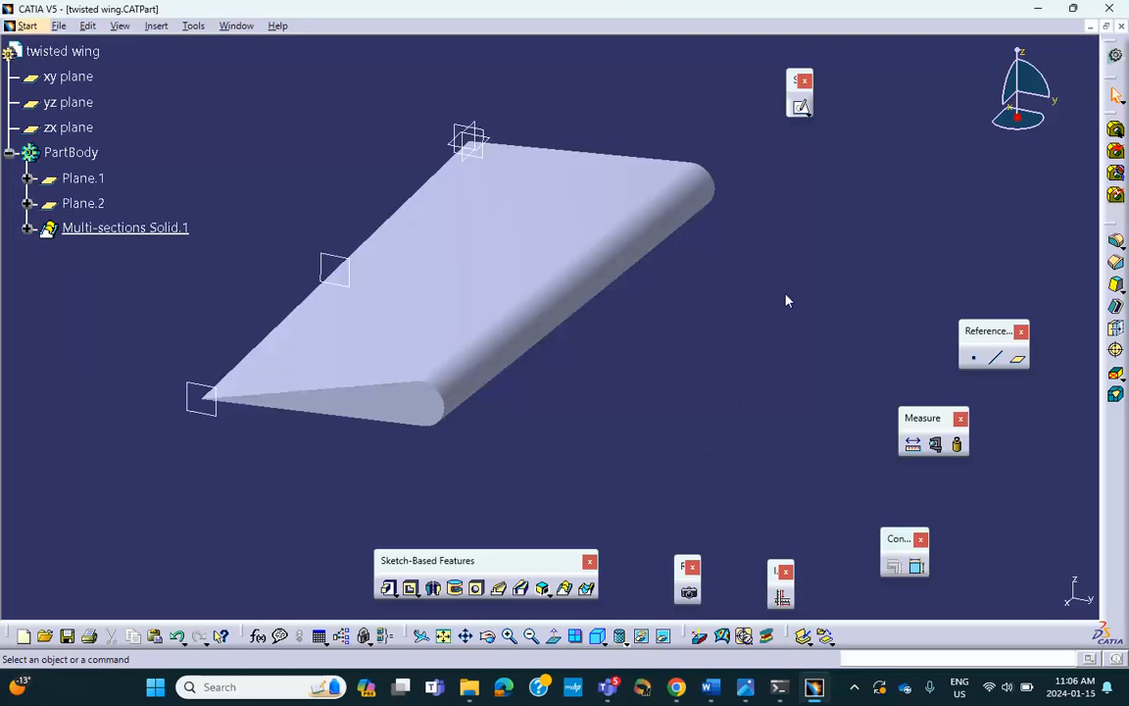
click(624, 638)
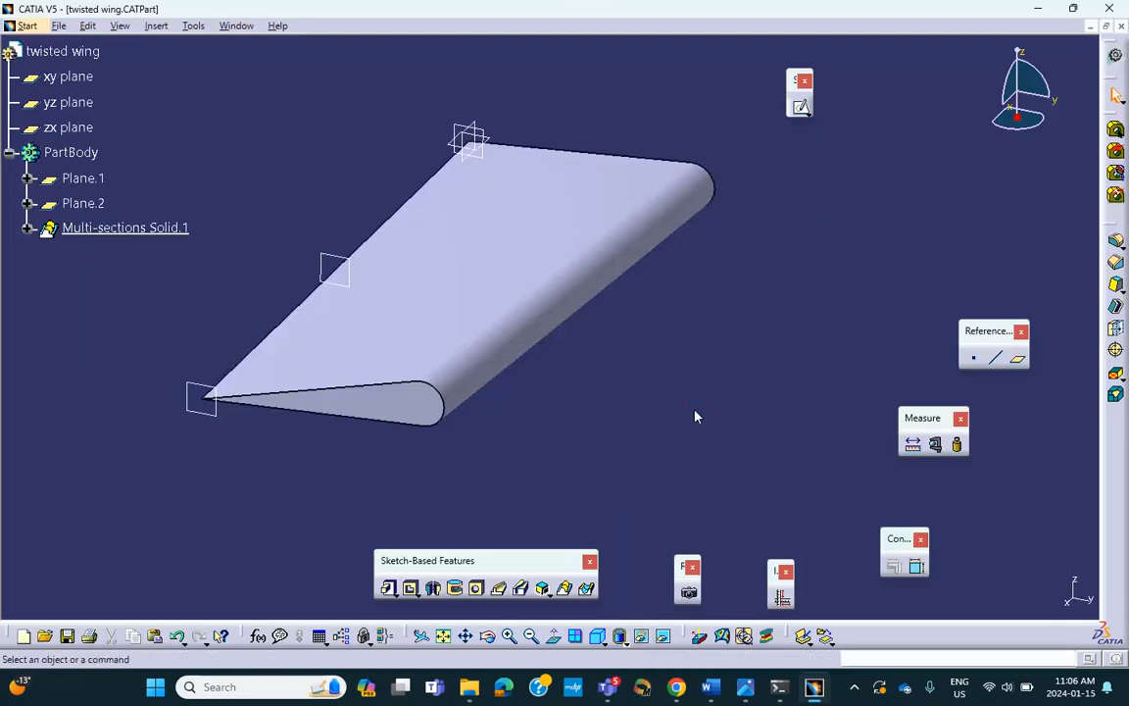
click(621, 637)
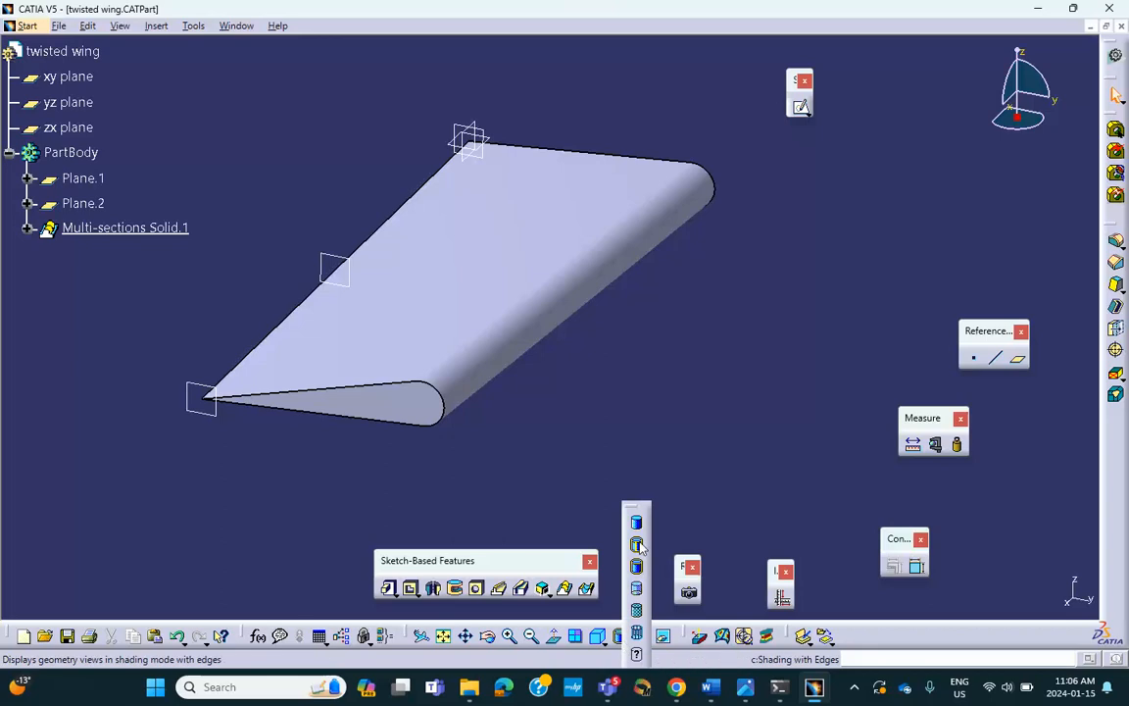
click(637, 545)
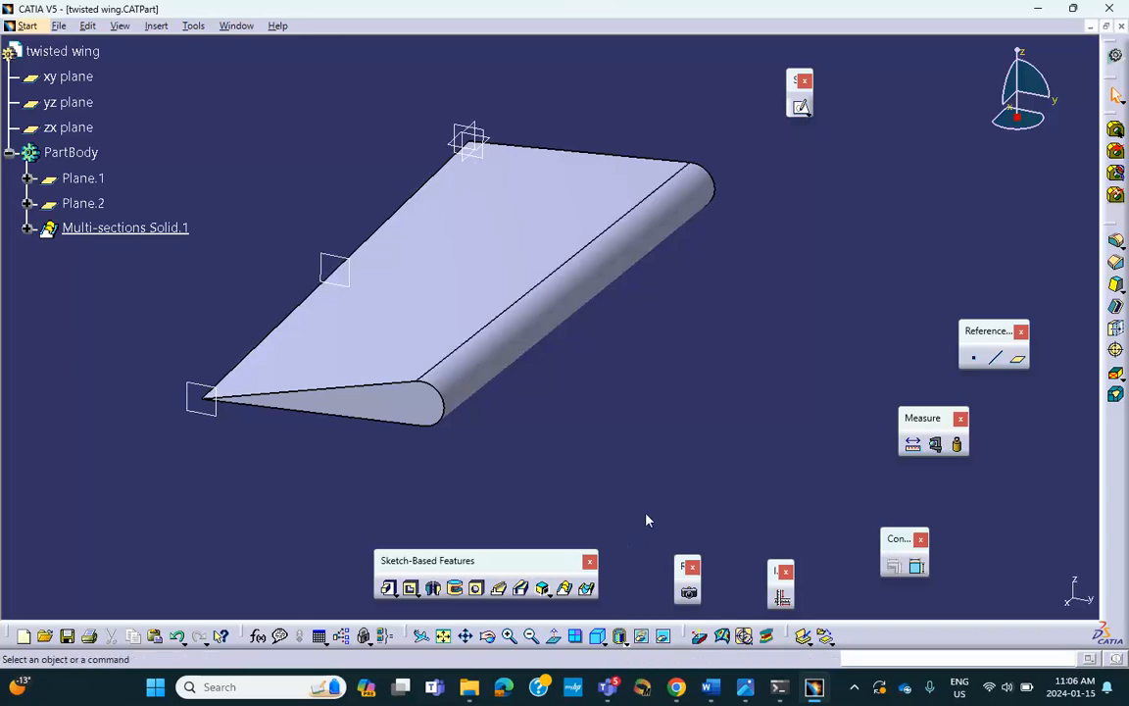
Compare the finished wing with the HW2 reference image, then return to the CATIA part.
click(746, 688)
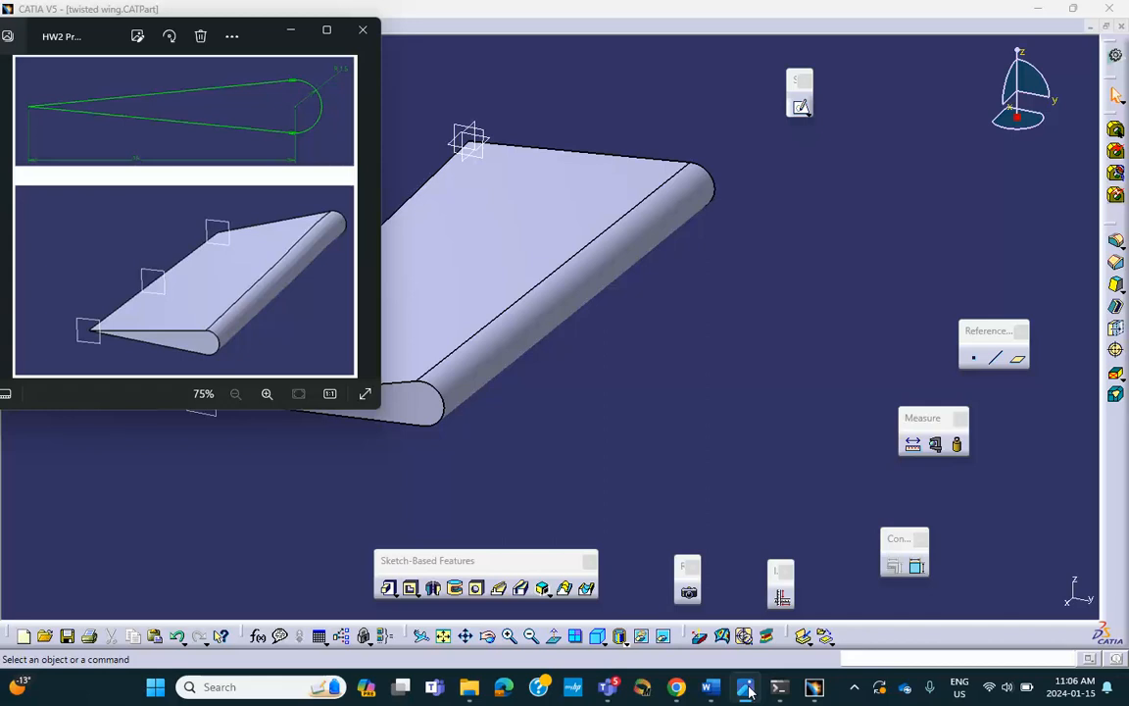
click(746, 688)
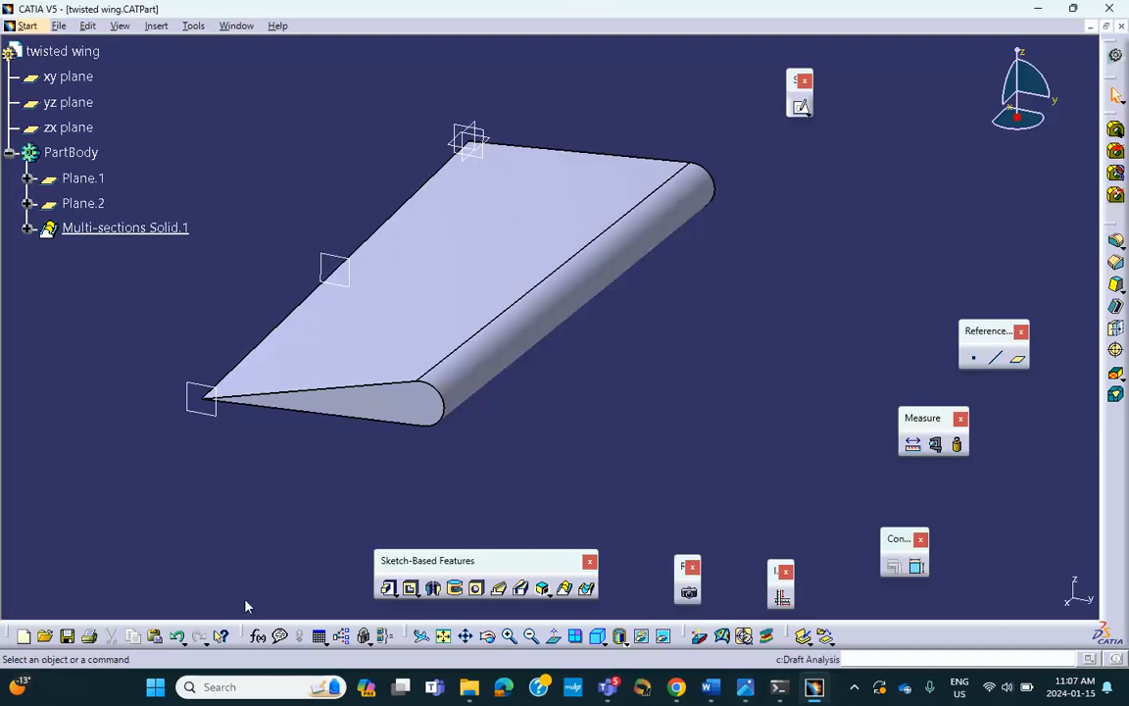
click(89, 636)
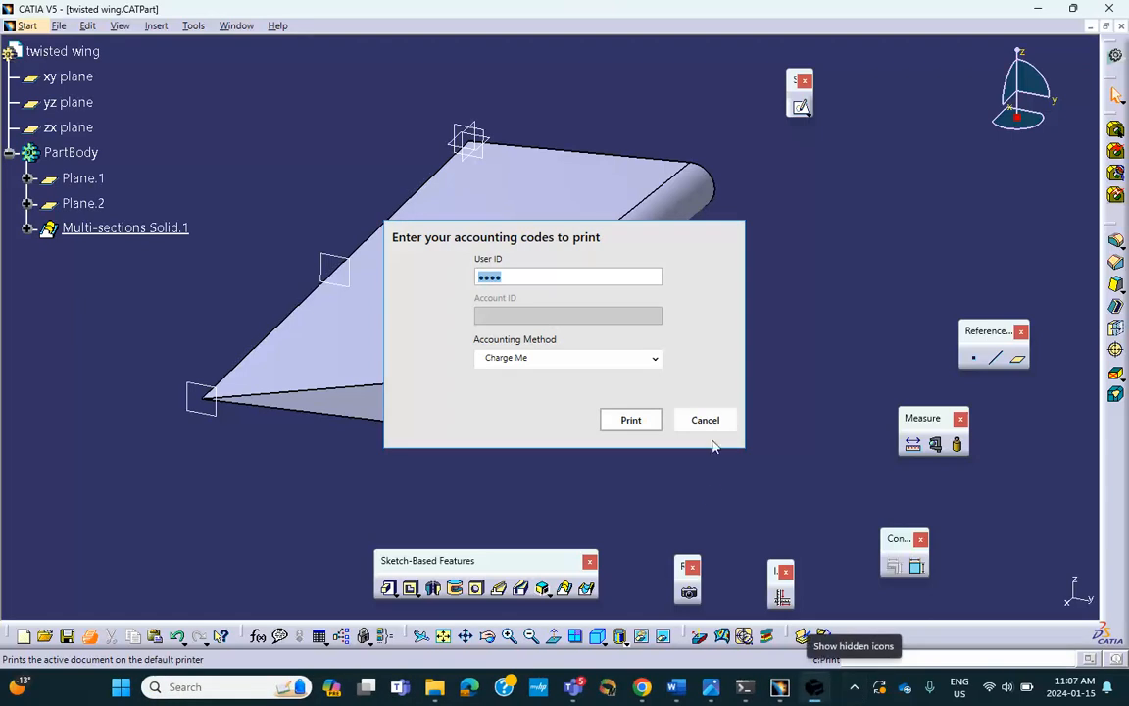
click(712, 422)
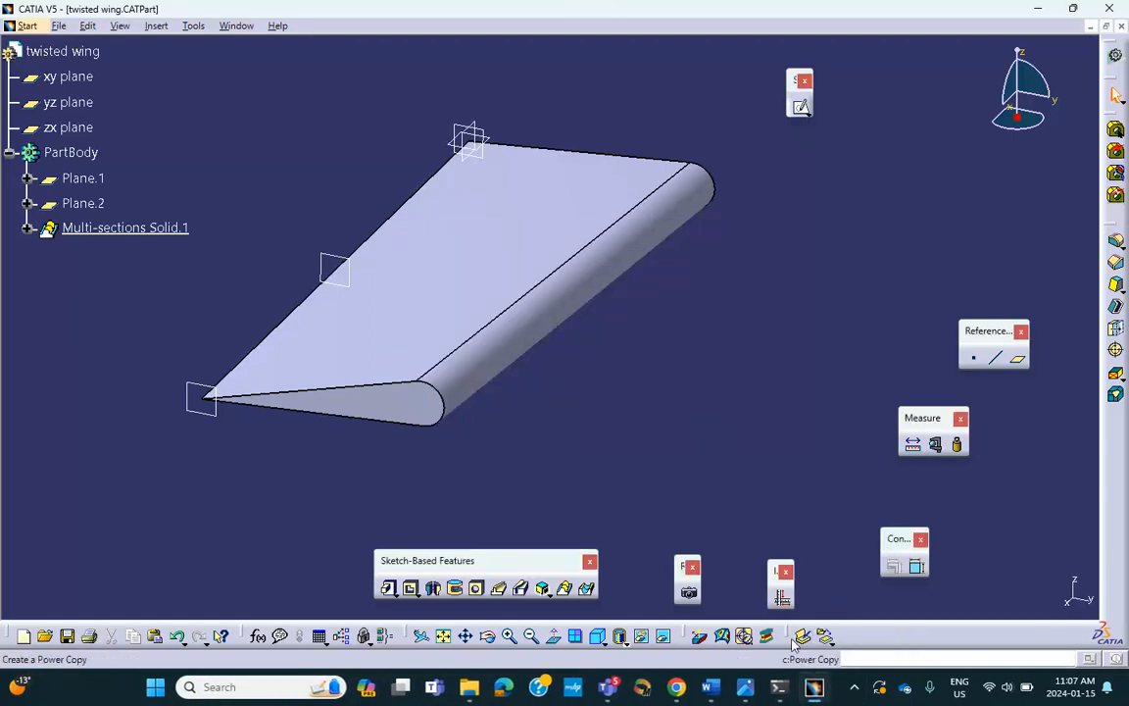
click(855, 687)
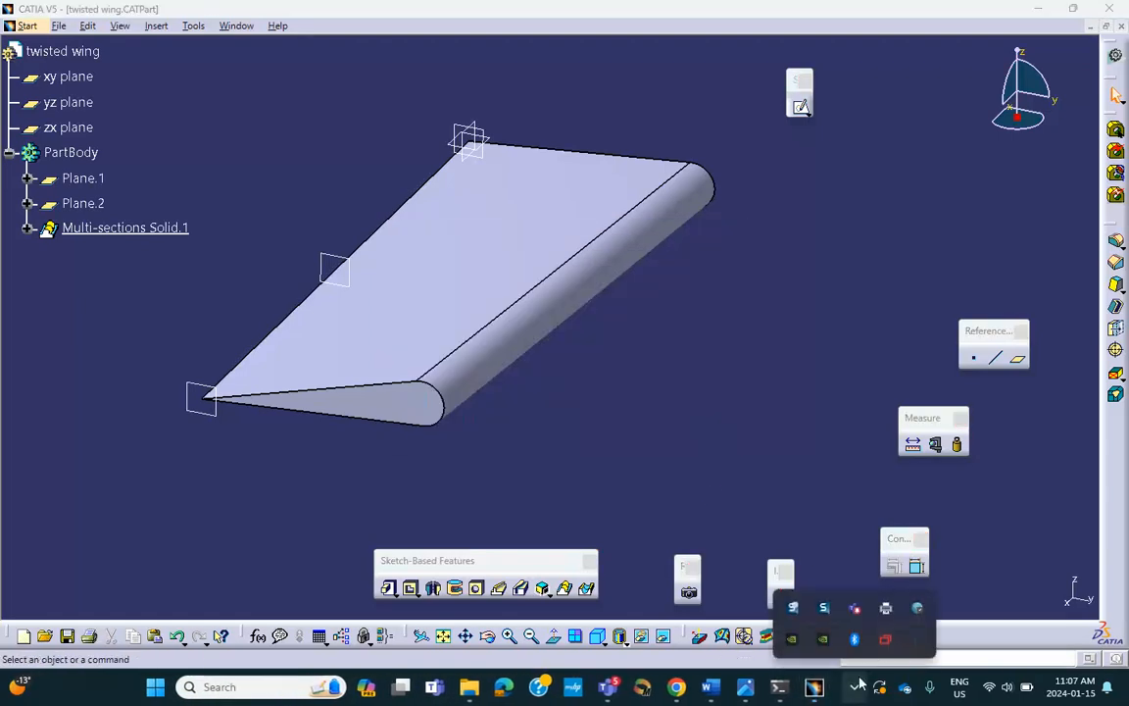